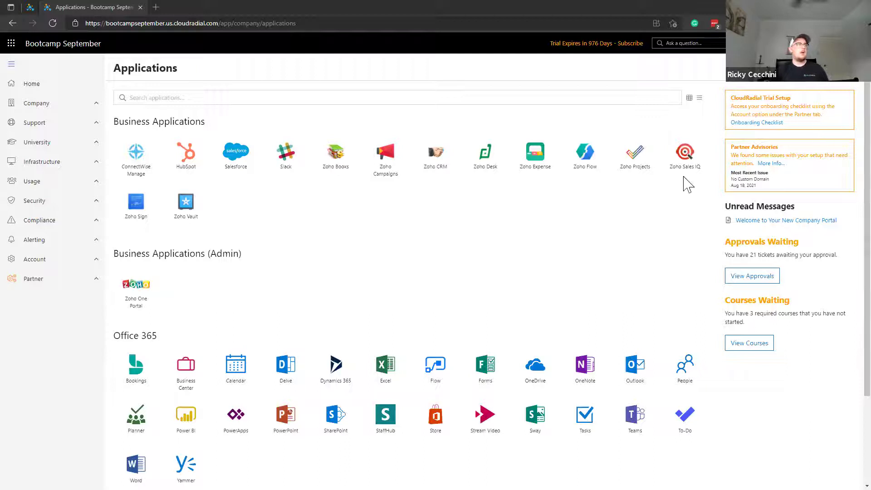
- Open the University courses page and look through the recommended courses
{"action": "left_click", "coordinate": [91, 148]}
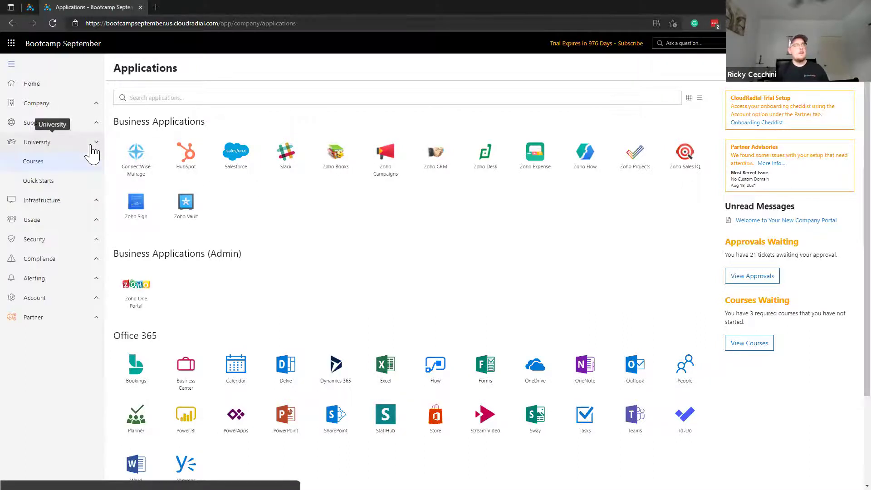
{"action": "left_click", "coordinate": [46, 169]}
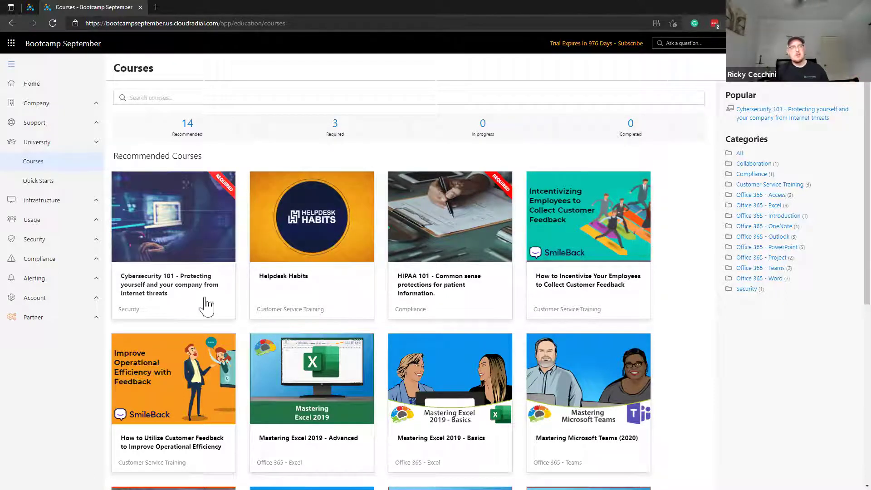
{"action": "scroll", "coordinate": [454, 302], "scroll_direction": "down", "scroll_amount": 7}
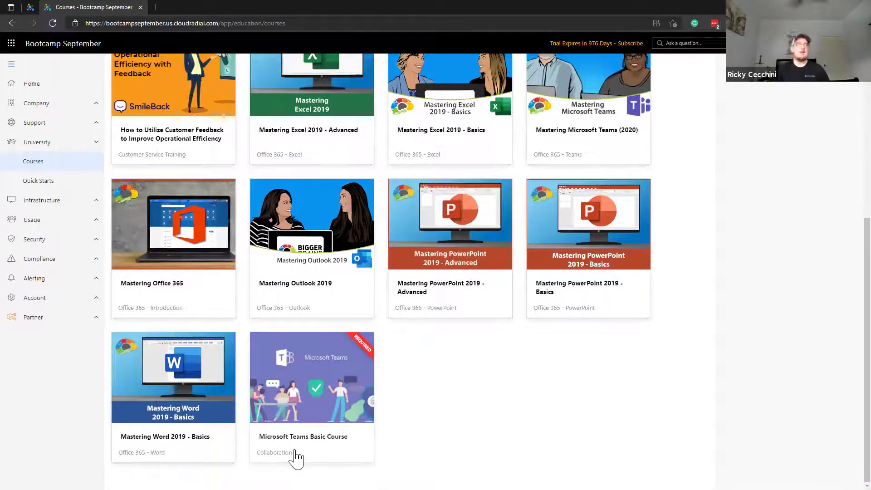
{"action": "scroll", "coordinate": [296, 458], "scroll_direction": "up", "scroll_amount": 5}
{"action": "scroll", "coordinate": [300, 290], "scroll_direction": "down", "scroll_amount": 2}
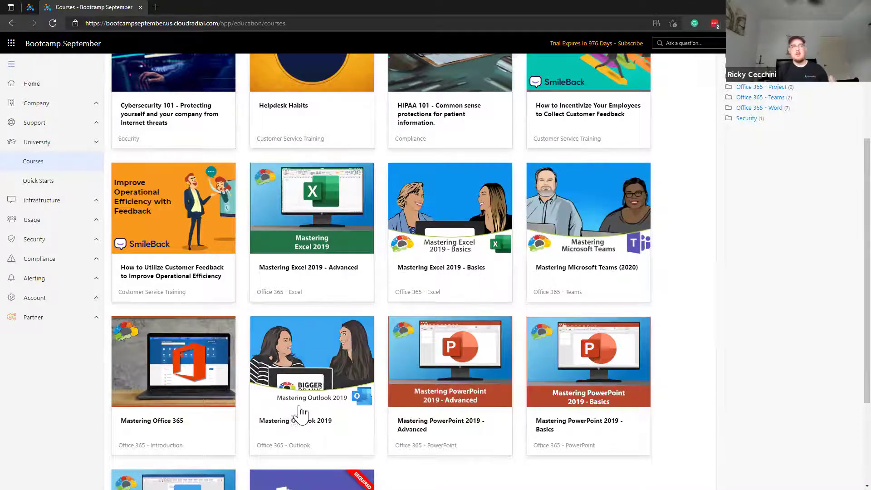
{"action": "scroll", "coordinate": [485, 429], "scroll_direction": "down", "scroll_amount": 2}
{"action": "scroll", "coordinate": [646, 461], "scroll_direction": "up", "scroll_amount": 5}
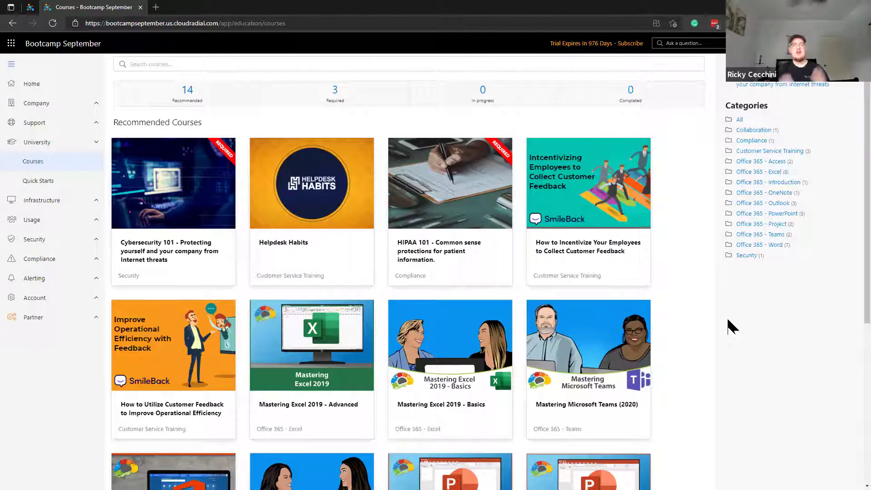
{"action": "scroll", "coordinate": [727, 317], "scroll_direction": "up", "scroll_amount": 1}
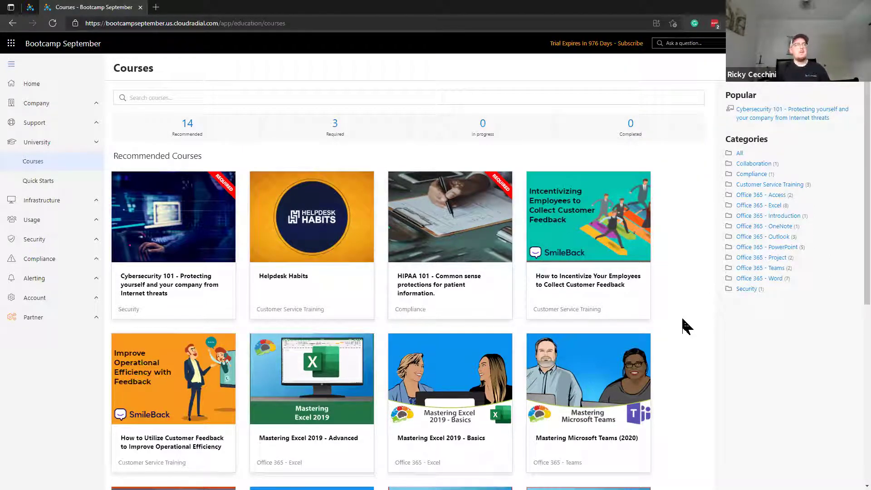
{"action": "scroll", "coordinate": [583, 350], "scroll_direction": "down", "scroll_amount": 3}
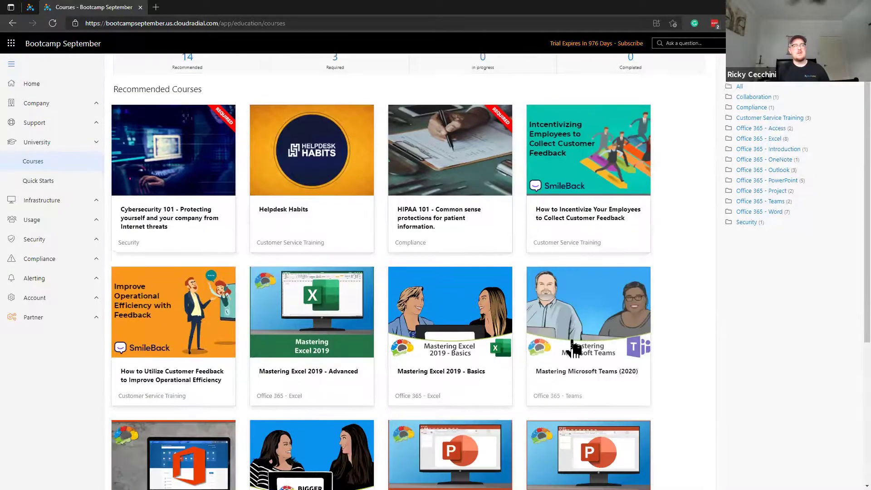
{"action": "scroll", "coordinate": [585, 370], "scroll_direction": "up", "scroll_amount": 3}
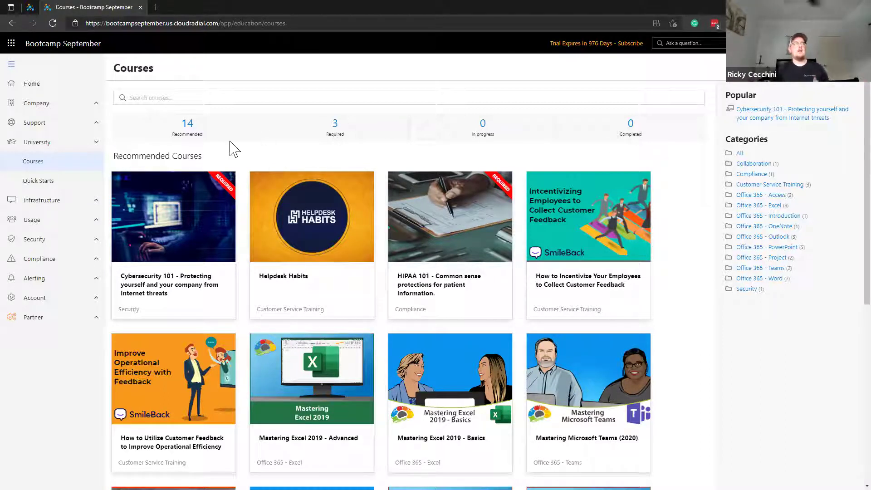
- Compare the recommended and required course lists, ending back on the recommended courses
{"action": "left_click", "coordinate": [194, 129]}
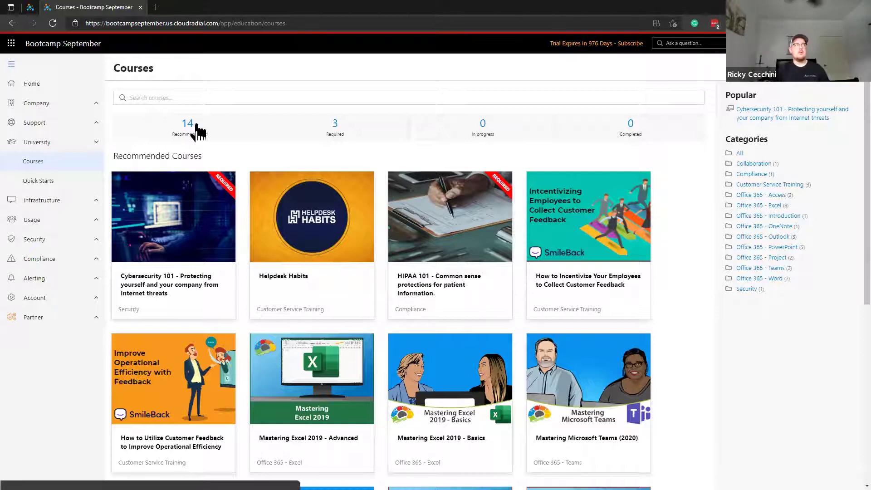
{"action": "scroll", "coordinate": [358, 290], "scroll_direction": "down", "scroll_amount": 6}
{"action": "scroll", "coordinate": [330, 309], "scroll_direction": "up", "scroll_amount": 6}
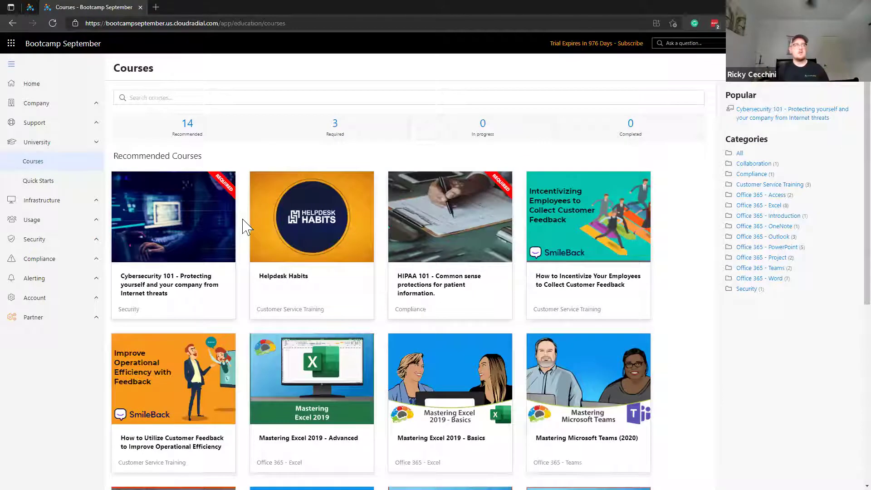
{"action": "left_click", "coordinate": [334, 129]}
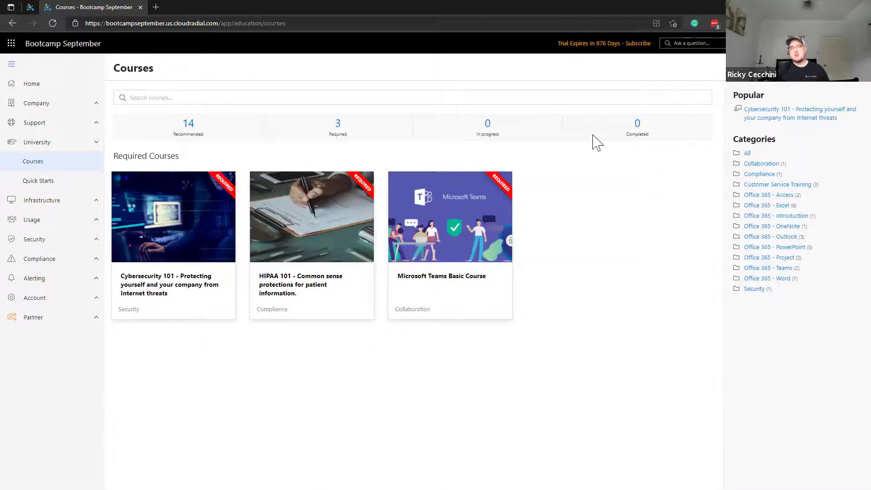
{"action": "left_click", "coordinate": [188, 129]}
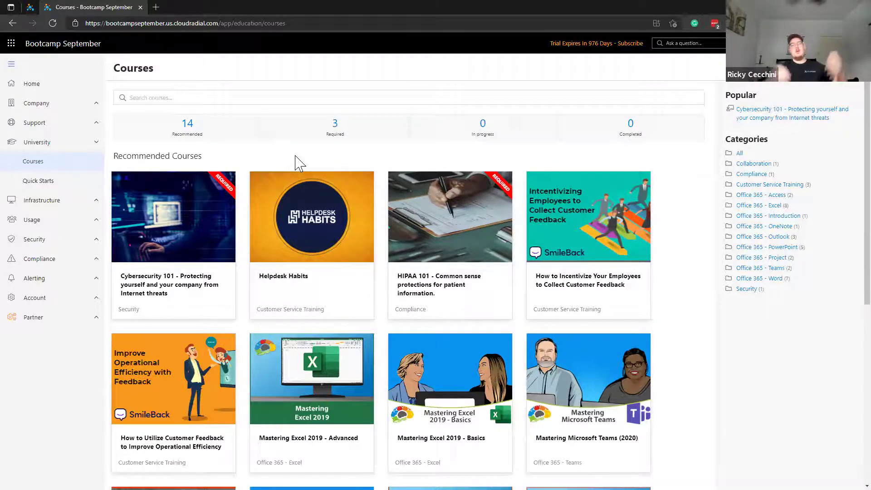
{"action": "scroll", "coordinate": [449, 300], "scroll_direction": "down", "scroll_amount": 7}
{"action": "scroll", "coordinate": [453, 299], "scroll_direction": "up", "scroll_amount": 6}
{"action": "scroll", "coordinate": [392, 145], "scroll_direction": "up", "scroll_amount": 1}
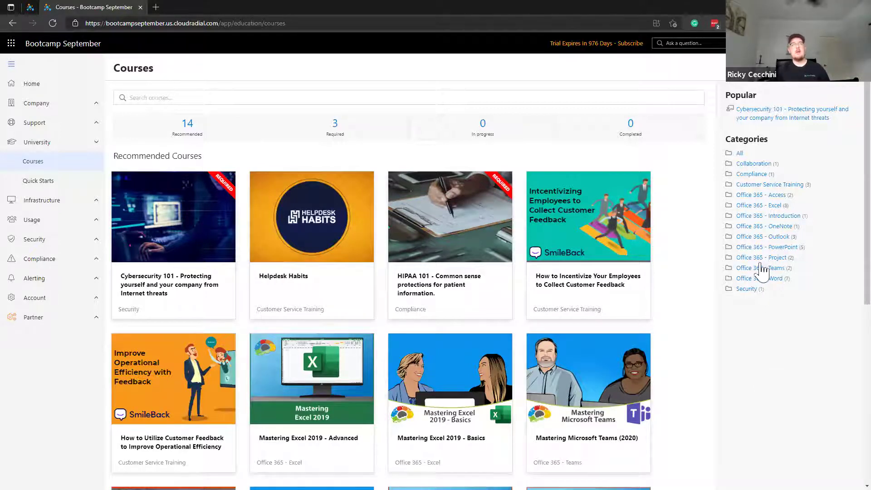
- Browse the Customer Service Training, Office 365 - PowerPoint and All course categories, and return to the recommended courses
{"action": "left_click", "coordinate": [756, 185]}
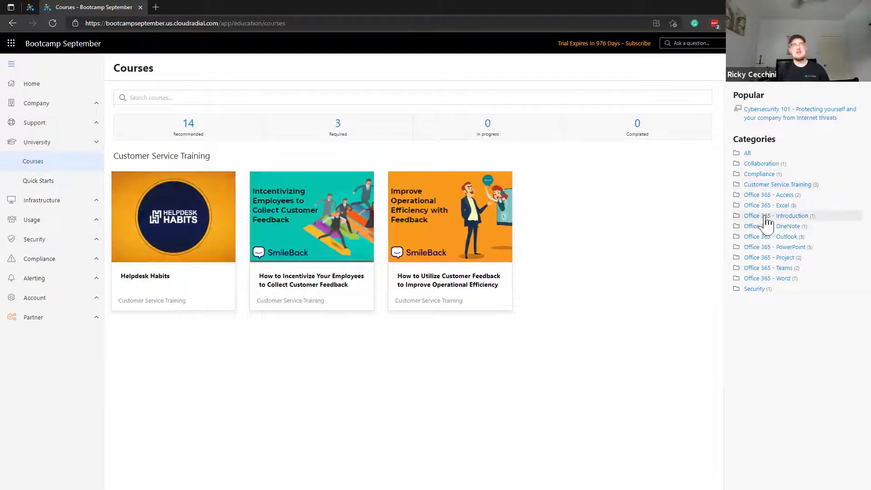
{"action": "left_click", "coordinate": [766, 249]}
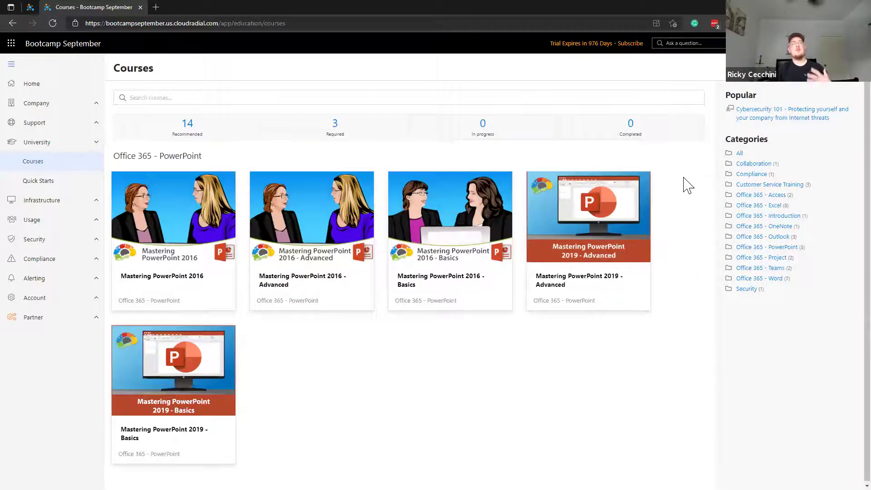
{"action": "left_click", "coordinate": [737, 153]}
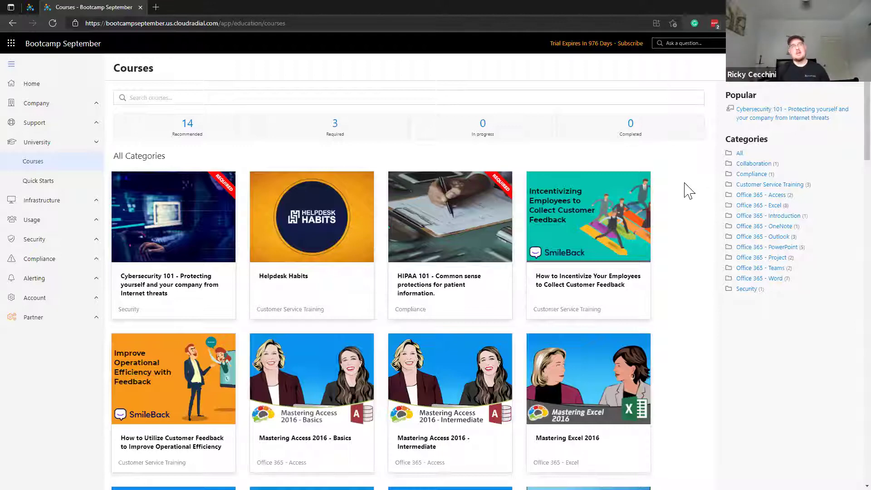
{"action": "scroll", "coordinate": [688, 190], "scroll_direction": "down", "scroll_amount": 15}
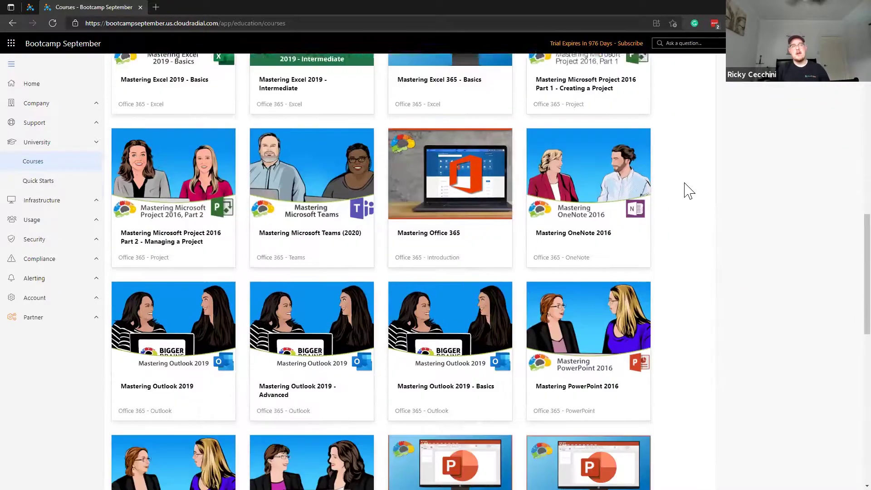
{"action": "scroll", "coordinate": [688, 190], "scroll_direction": "down", "scroll_amount": 12}
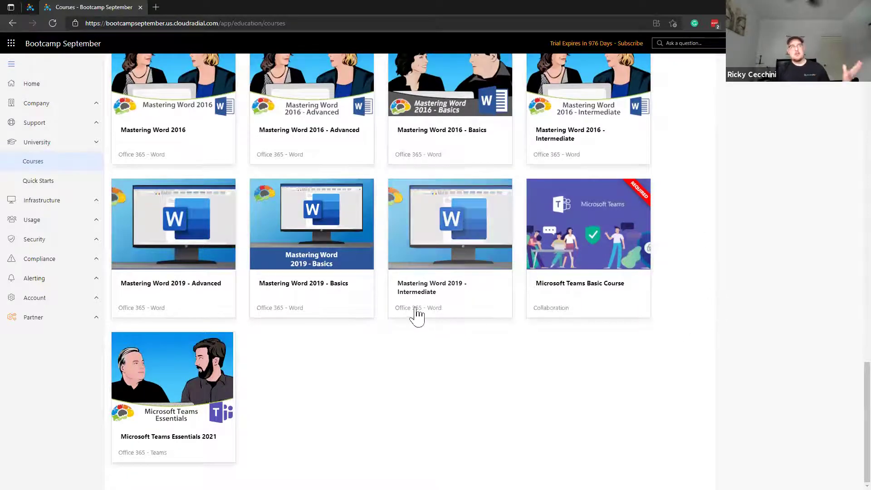
{"action": "scroll", "coordinate": [678, 344], "scroll_direction": "up", "scroll_amount": 8}
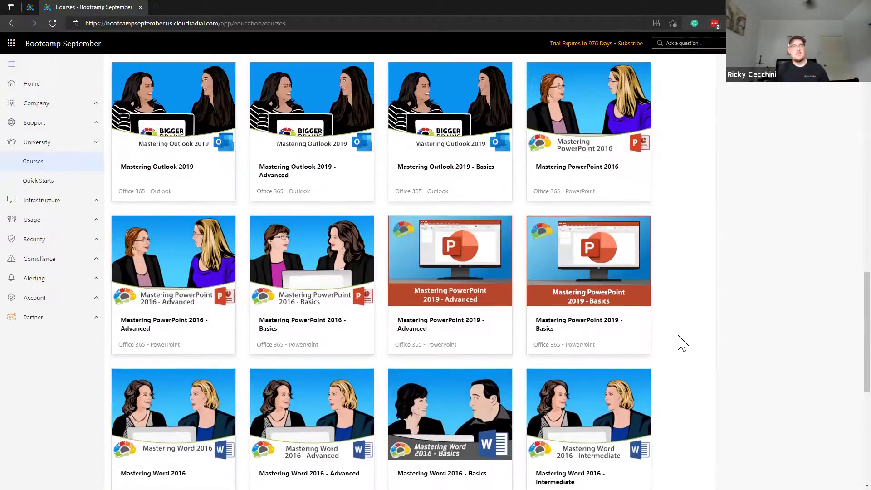
{"action": "scroll", "coordinate": [682, 344], "scroll_direction": "up", "scroll_amount": 15}
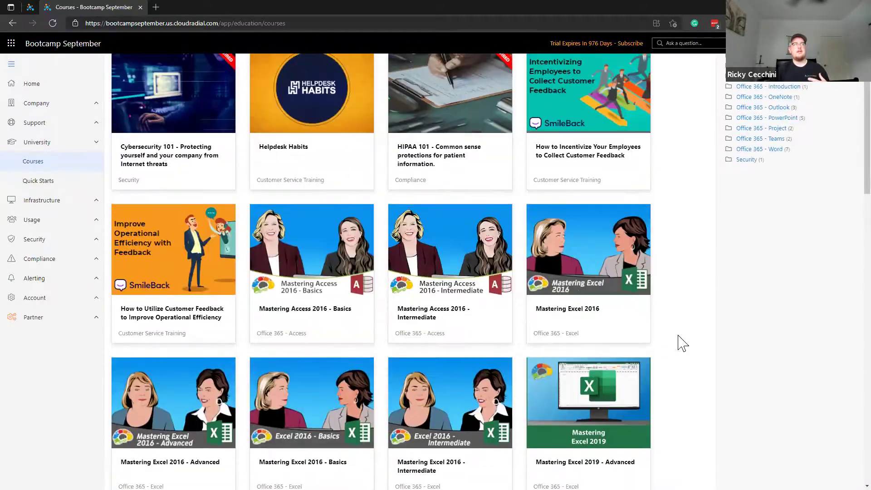
{"action": "scroll", "coordinate": [683, 343], "scroll_direction": "up", "scroll_amount": 5}
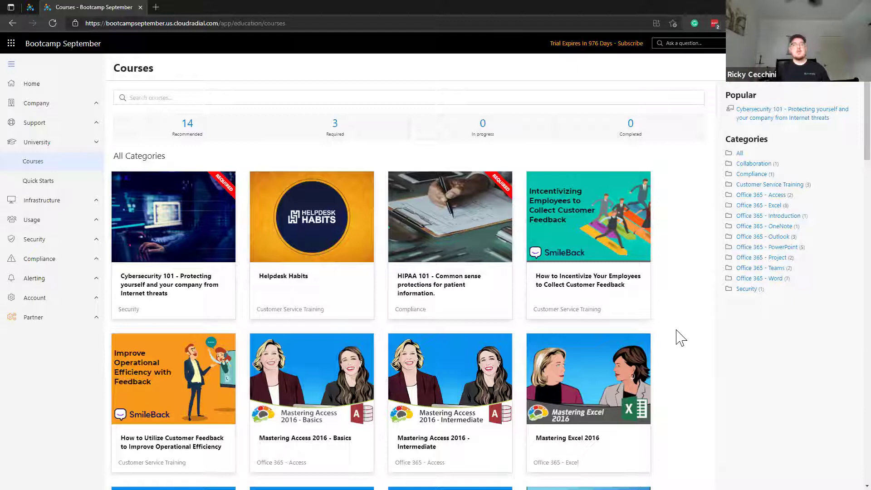
{"action": "left_click", "coordinate": [186, 123]}
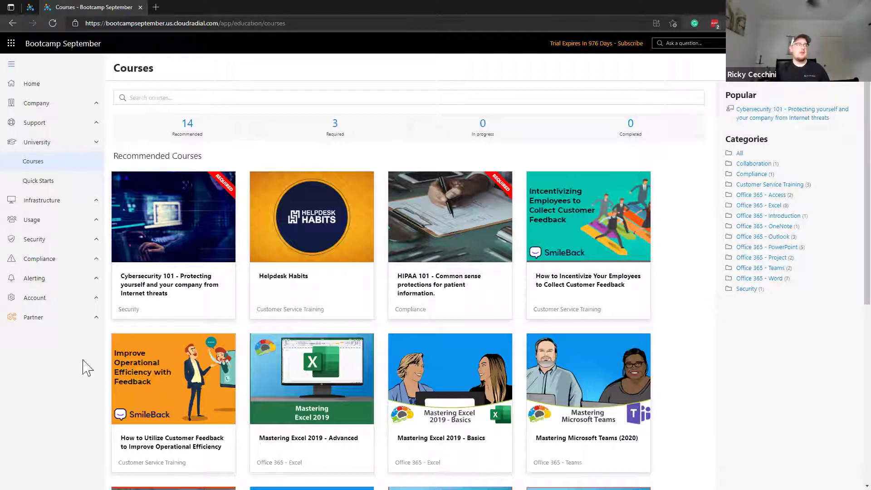
- View the partner Clients list here and in the demo portal opened in a separate browser tab, and close that tab
{"action": "left_click", "coordinate": [62, 323]}
{"action": "left_click", "coordinate": [63, 343]}
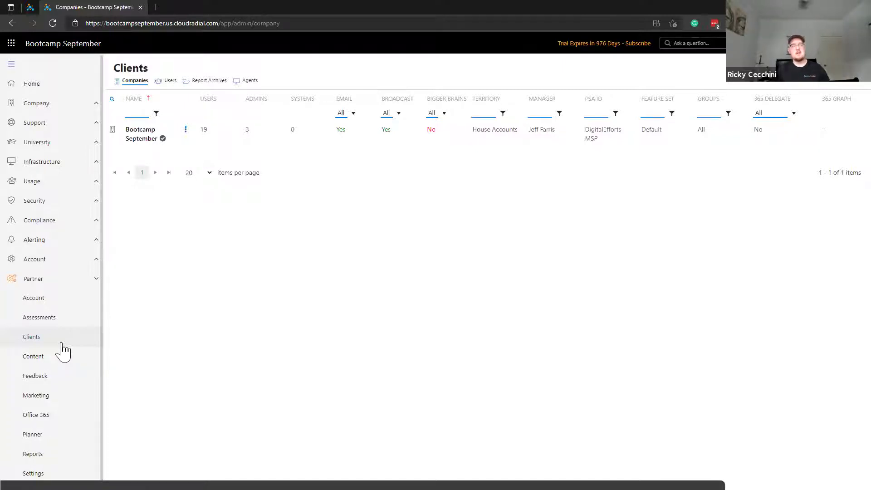
{"action": "key", "text": "ctrl+t"}
{"action": "type", "text": "demo"}
{"action": "key", "text": "Return"}
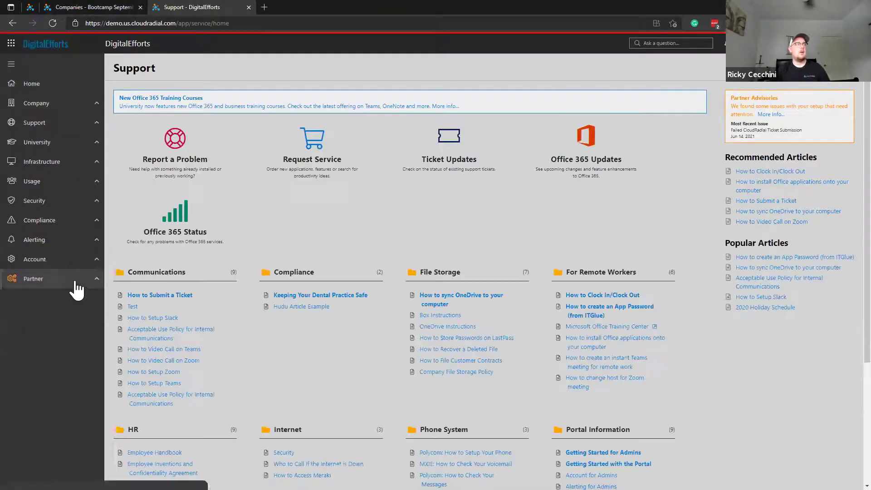
{"action": "left_click", "coordinate": [72, 281]}
{"action": "left_click", "coordinate": [72, 336]}
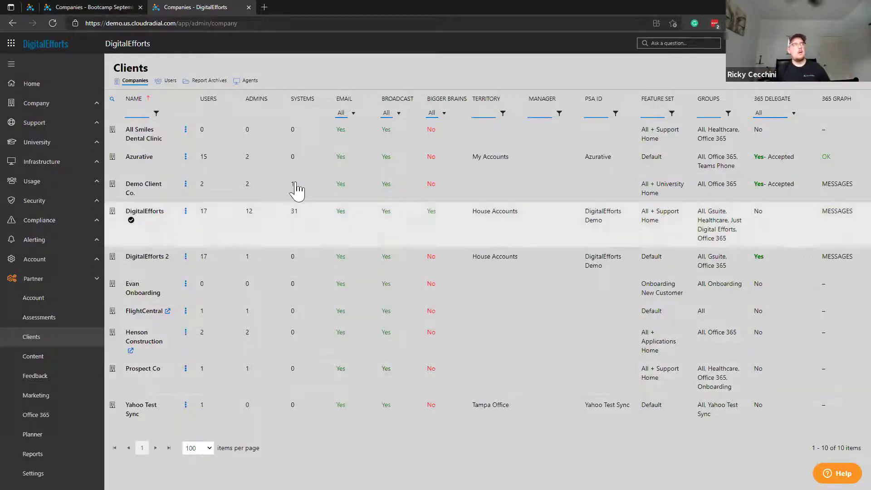
{"action": "left_click", "coordinate": [249, 7]}
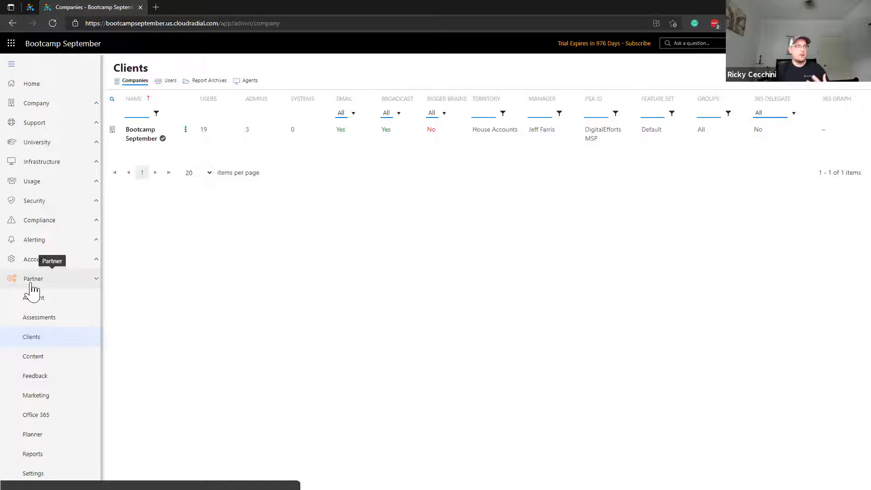
- Open the partner Content page and collapse every content type group except Courses
{"action": "left_click", "coordinate": [80, 362]}
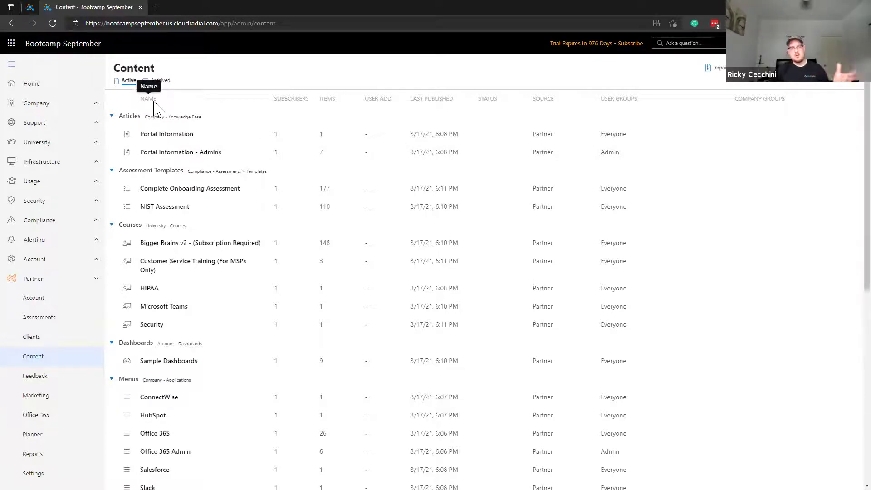
{"action": "left_click", "coordinate": [112, 117]}
{"action": "left_click", "coordinate": [113, 135]}
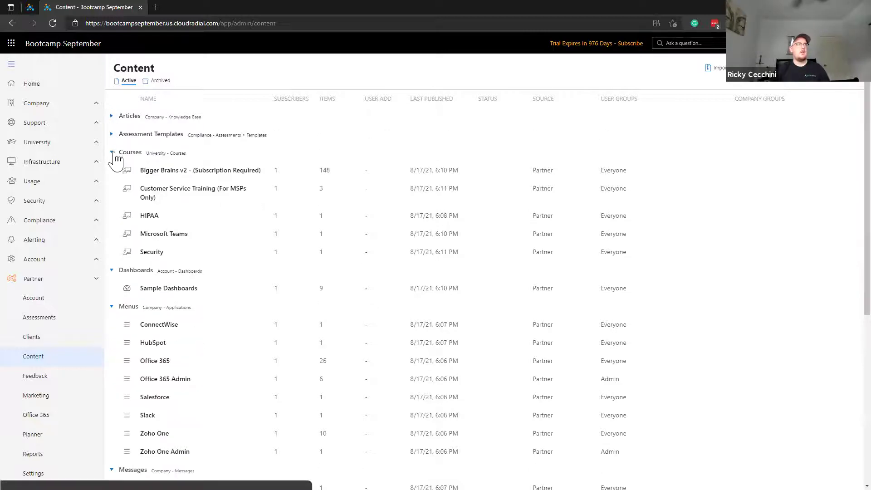
{"action": "left_click", "coordinate": [112, 271]}
{"action": "left_click", "coordinate": [112, 288]}
{"action": "left_click", "coordinate": [112, 307]}
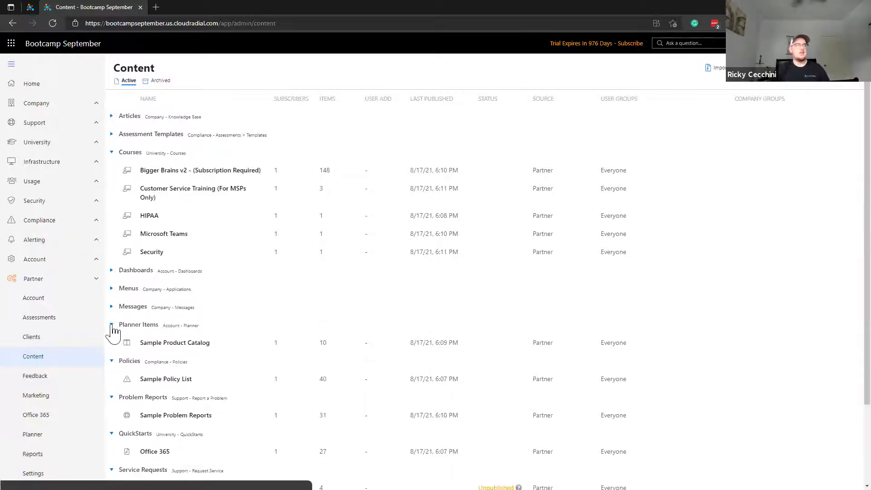
{"action": "left_click", "coordinate": [111, 325]}
{"action": "left_click", "coordinate": [111, 343]}
{"action": "left_click", "coordinate": [112, 361]}
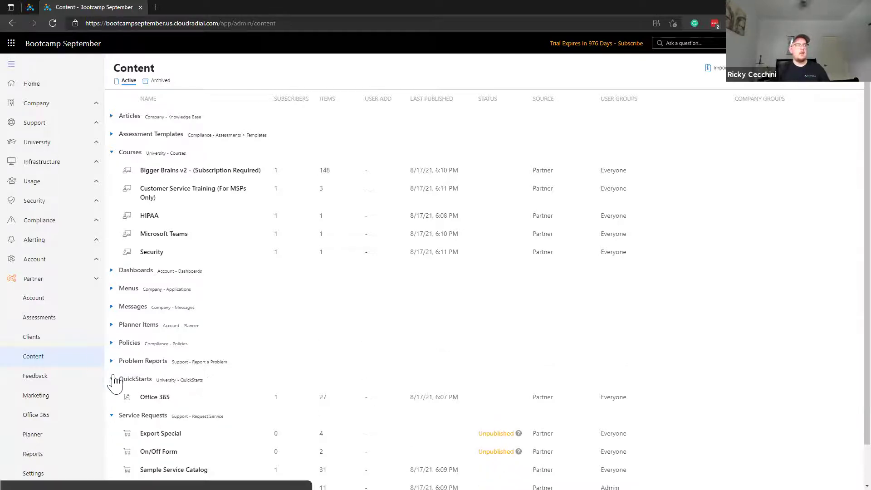
{"action": "left_click", "coordinate": [111, 379]}
{"action": "left_click", "coordinate": [112, 397]}
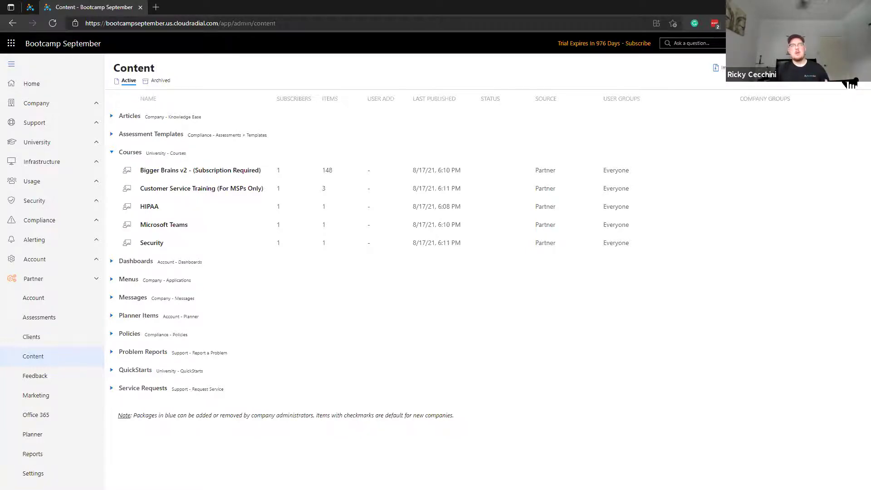
- Start a new content package with content type Courses and name it Custom Courses
{"action": "left_click", "coordinate": [850, 84]}
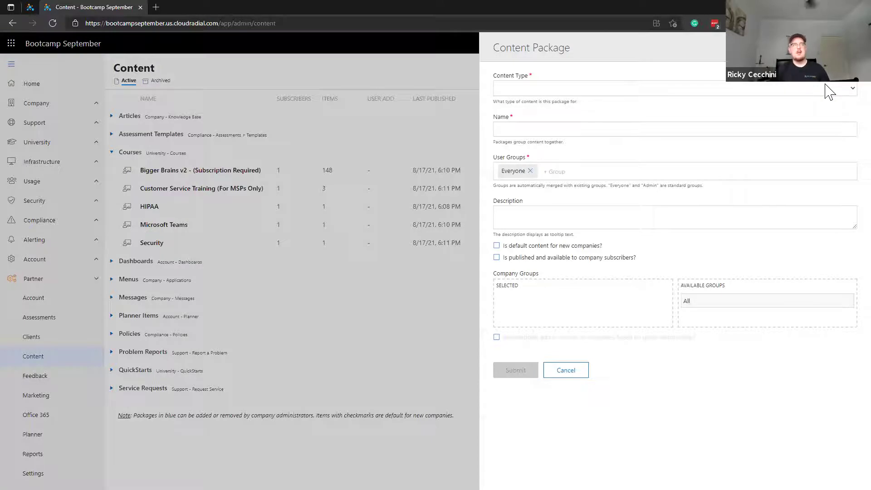
{"action": "left_click", "coordinate": [829, 91]}
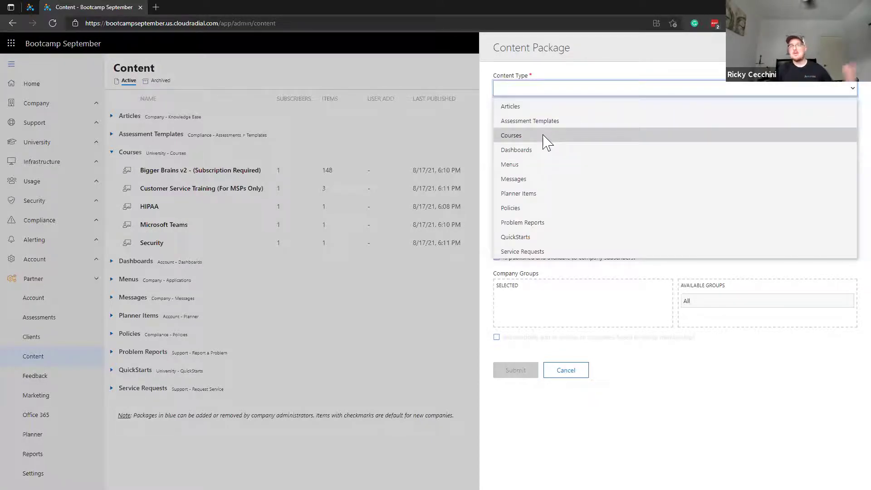
{"action": "left_click", "coordinate": [545, 141]}
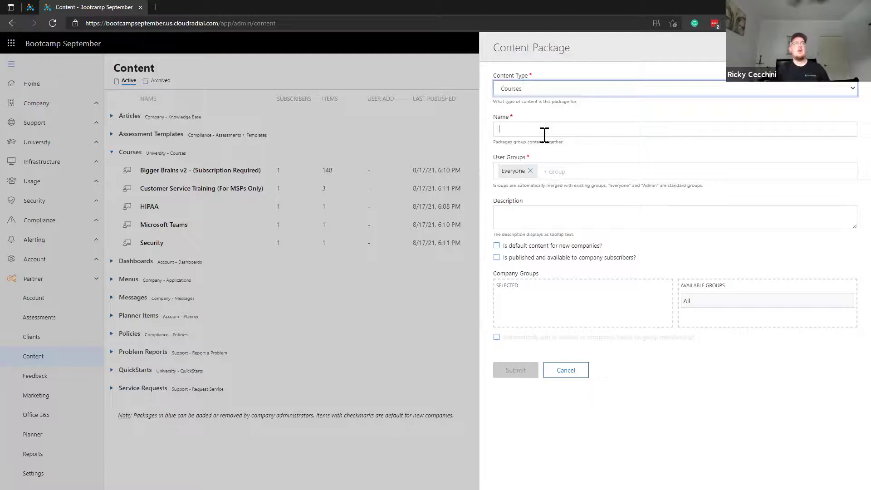
{"action": "type", "text": "c"}
{"action": "key", "text": "BackSpace"}
{"action": "type", "text": "C"}
{"action": "key", "text": "BackSpace"}
{"action": "type", "text": "Custom Courses"}
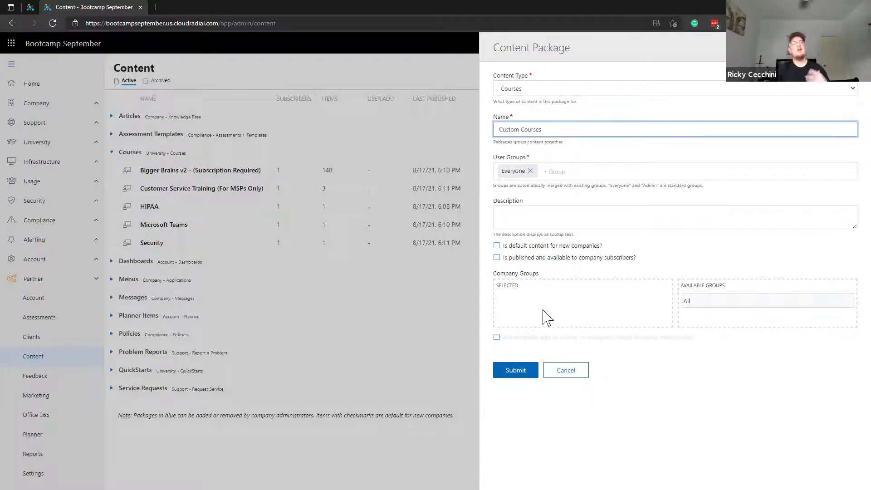
- Assign the All company group to the Custom Courses package and submit the package
{"action": "left_click_drag", "start_coordinate": [661, 302], "coordinate": [557, 317]}
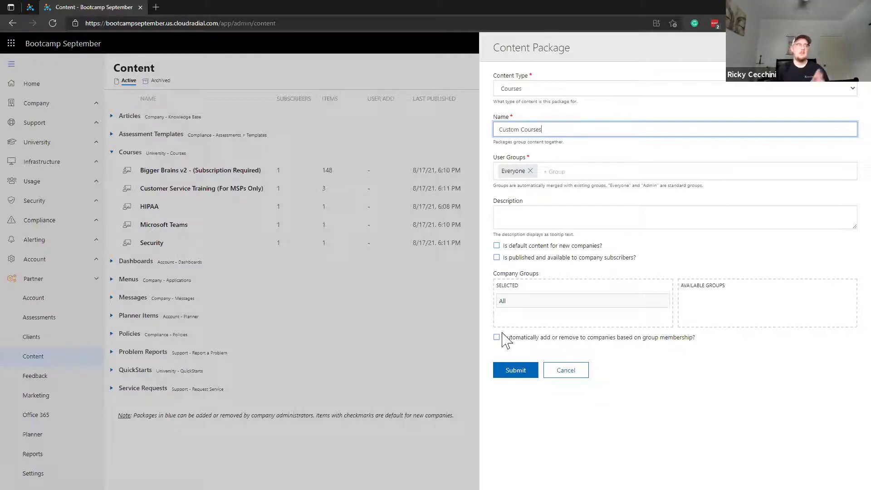
{"action": "left_click", "coordinate": [527, 371]}
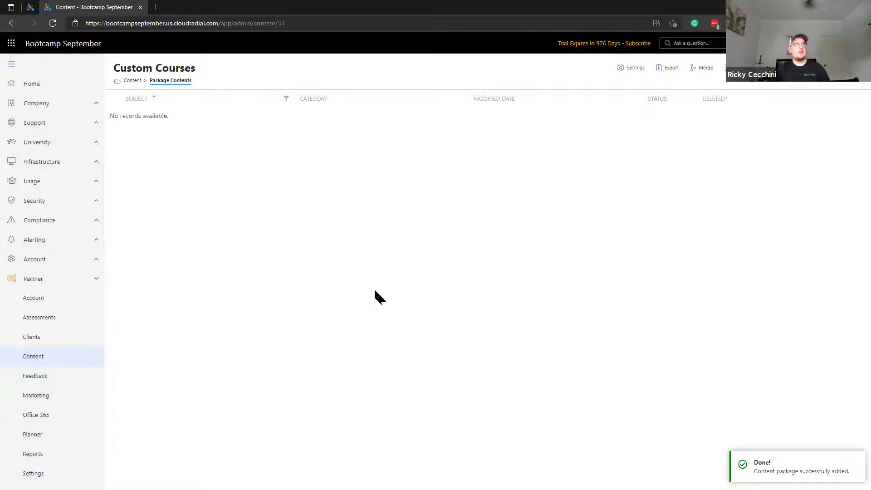
- Reopen the Custom Courses package from the content list, review the fields of the new course form, and close the form without saving
{"action": "key", "text": "alt+Left"}
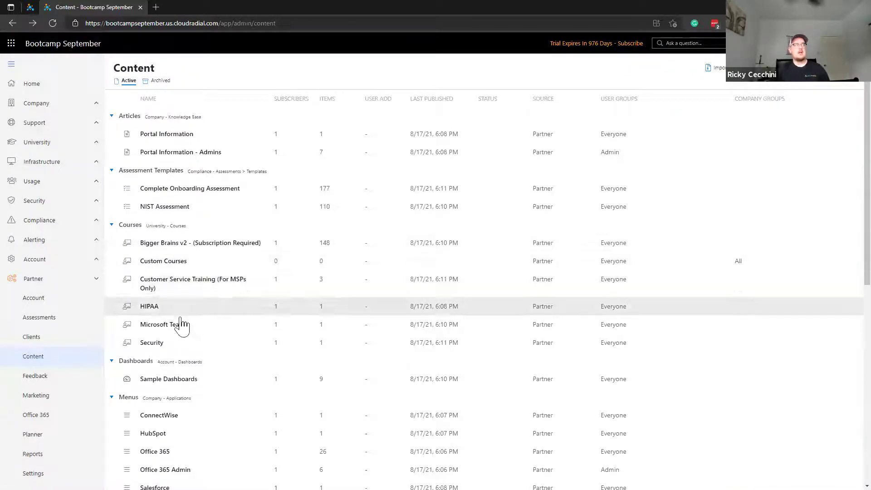
{"action": "left_click", "coordinate": [170, 266]}
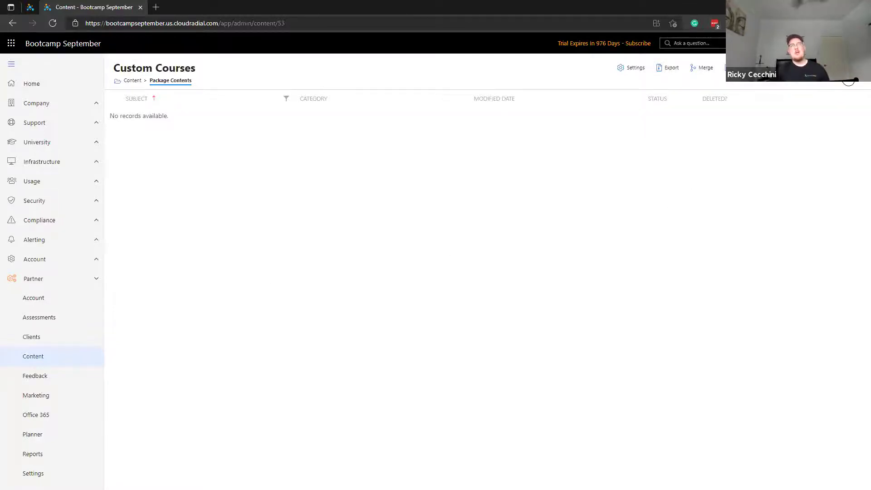
{"action": "left_click", "coordinate": [737, 68]}
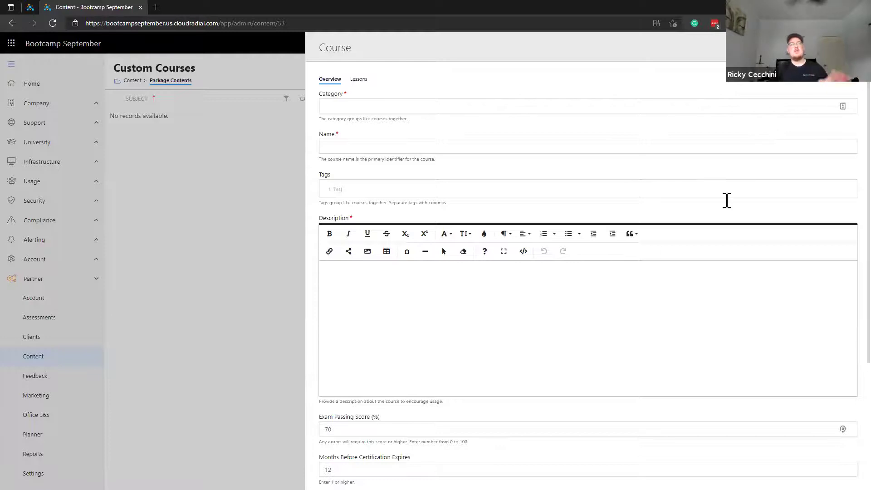
{"action": "scroll", "coordinate": [628, 254], "scroll_direction": "down", "scroll_amount": 3}
{"action": "scroll", "coordinate": [622, 301], "scroll_direction": "up", "scroll_amount": 3}
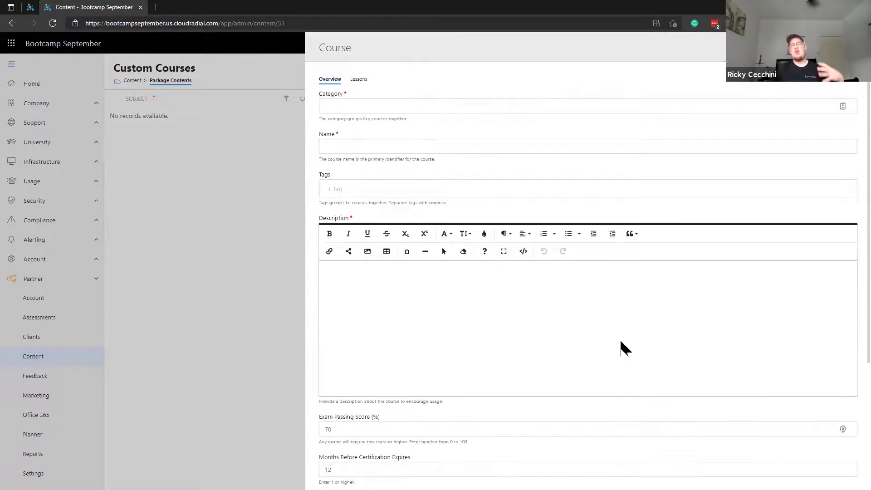
{"action": "scroll", "coordinate": [601, 350], "scroll_direction": "down", "scroll_amount": 1}
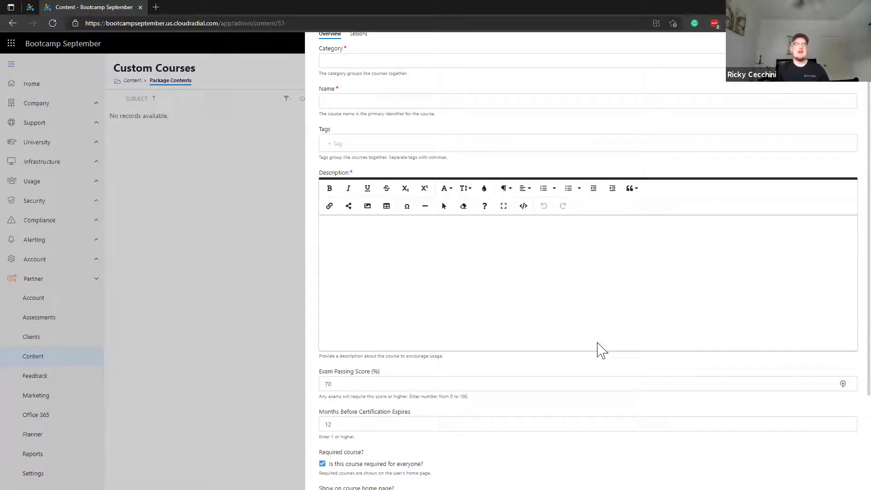
{"action": "scroll", "coordinate": [628, 209], "scroll_direction": "up", "scroll_amount": 1}
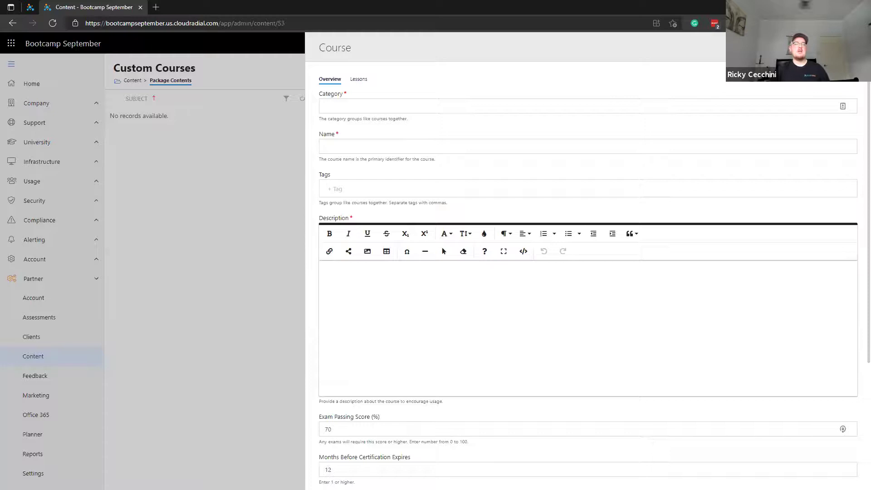
{"action": "key", "text": "Escape"}
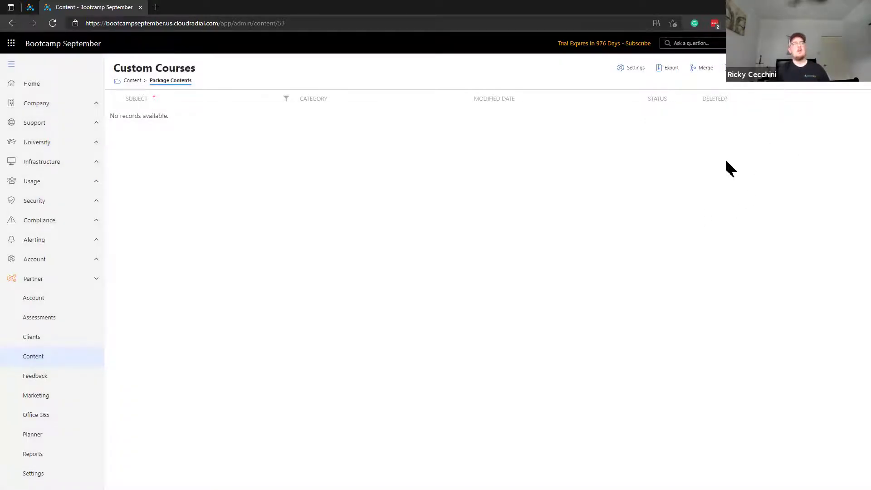
- Start a new course in the Custom Courses package with category, name and description all set to Test
{"action": "left_click", "coordinate": [837, 84]}
{"action": "left_click", "coordinate": [635, 100]}
{"action": "type", "text": "Test"}
{"action": "left_click", "coordinate": [648, 146]}
{"action": "type", "text": "Tett"}
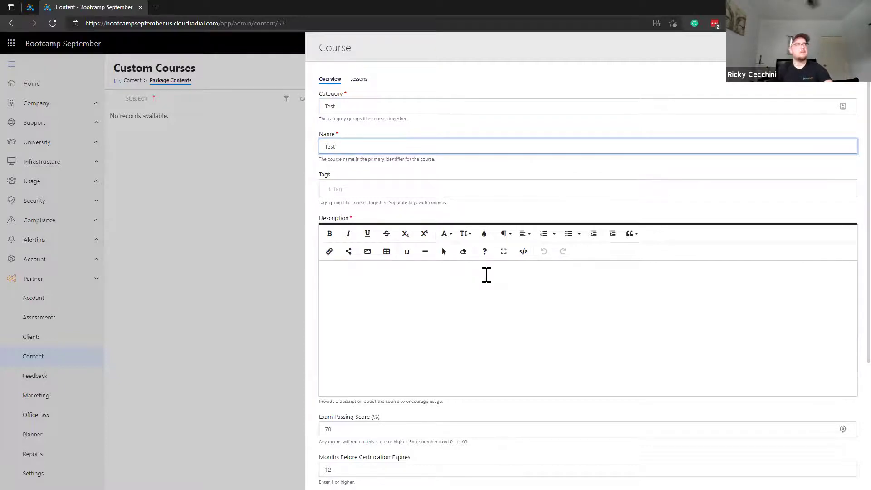
{"action": "left_click", "coordinate": [484, 273]}
{"action": "type", "text": "Test"}
{"action": "scroll", "coordinate": [431, 335], "scroll_direction": "down", "scroll_amount": 2}
{"action": "scroll", "coordinate": [408, 363], "scroll_direction": "up", "scroll_amount": 2}
- Add a lesson titled New LessoTn to the course, with Test as both its overview and its lesson content
{"action": "left_click", "coordinate": [358, 80]}
{"action": "left_click", "coordinate": [350, 97]}
{"action": "left_click", "coordinate": [365, 144]}
{"action": "type", "text": "T"}
{"action": "left_click", "coordinate": [378, 188]}
{"action": "type", "text": "Test"}
{"action": "left_click", "coordinate": [367, 281]}
{"action": "type", "text": "Test"}
{"action": "scroll", "coordinate": [377, 336], "scroll_direction": "down", "scroll_amount": 4}
{"action": "scroll", "coordinate": [377, 360], "scroll_direction": "up", "scroll_amount": 6}
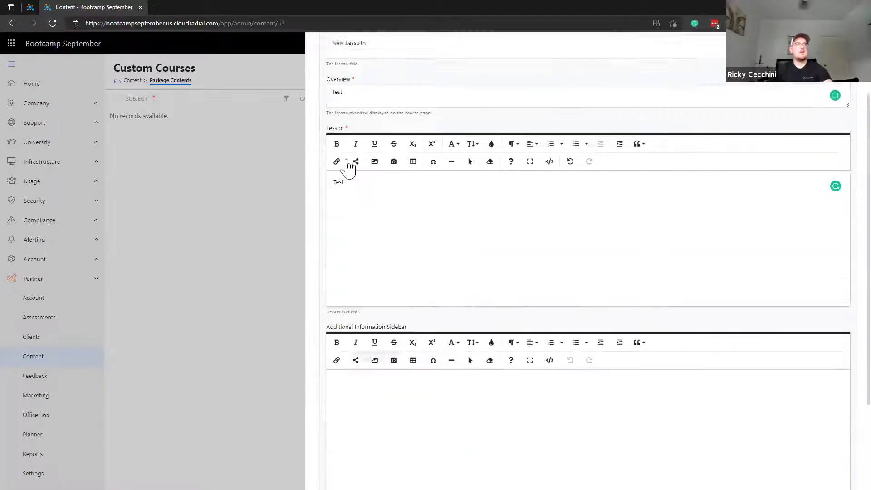
- Collapse the lesson, return to the course overview and submit the Test course
{"action": "left_click", "coordinate": [342, 96]}
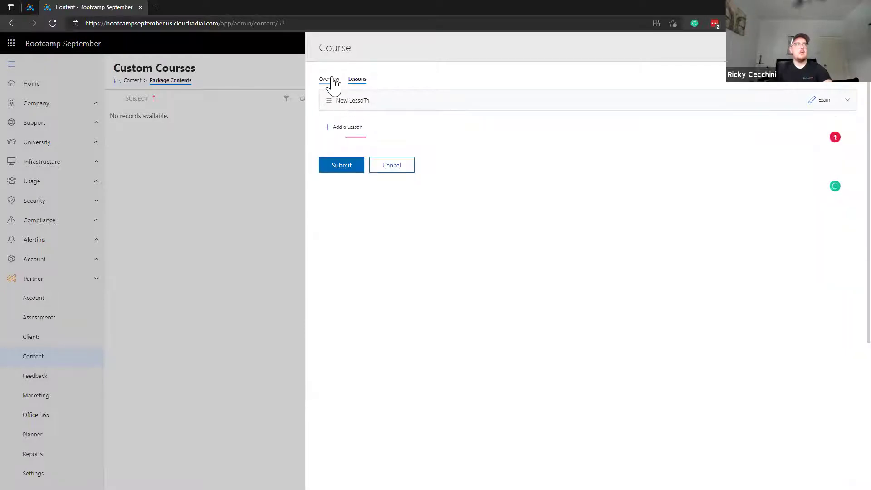
{"action": "left_click", "coordinate": [329, 79]}
{"action": "scroll", "coordinate": [414, 387], "scroll_direction": "down", "scroll_amount": 4}
{"action": "left_click", "coordinate": [341, 468]}
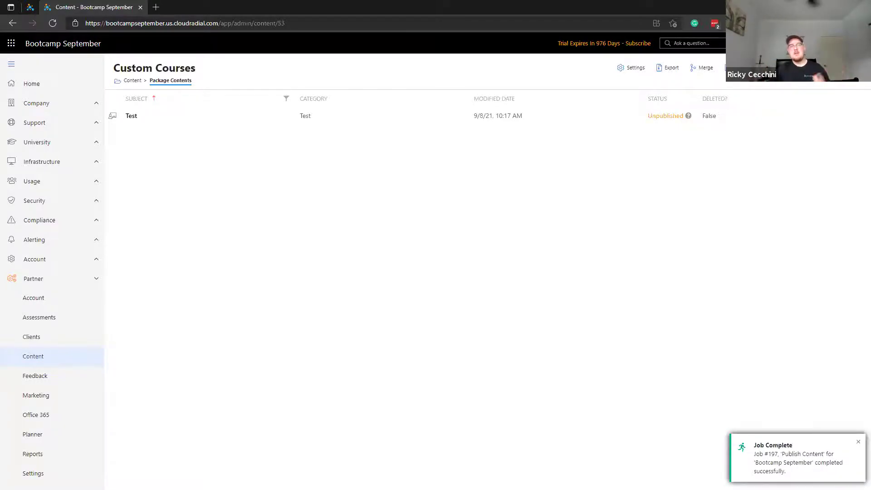
- Open the portal in a new browser tab and view the Test course among the University courses
{"action": "left_click", "coordinate": [155, 7]}
{"action": "type", "text": "boo"}
{"action": "key", "text": "Return"}
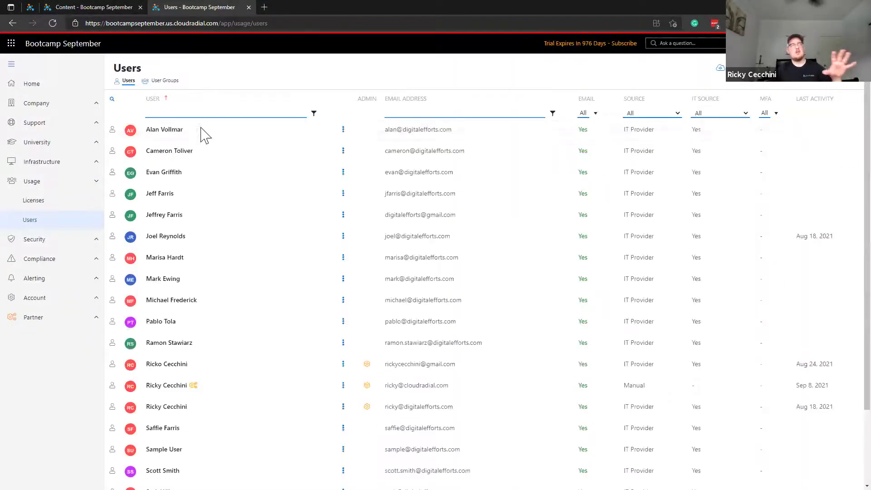
{"action": "left_click", "coordinate": [71, 143]}
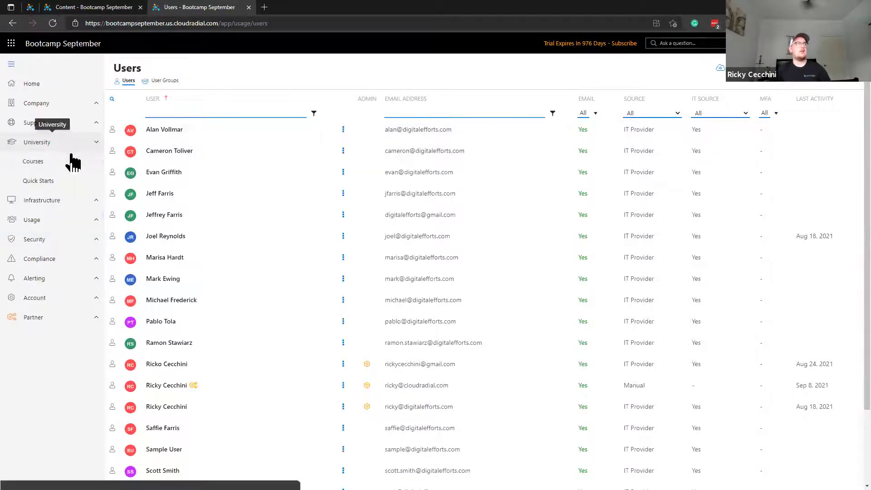
{"action": "left_click", "coordinate": [70, 158]}
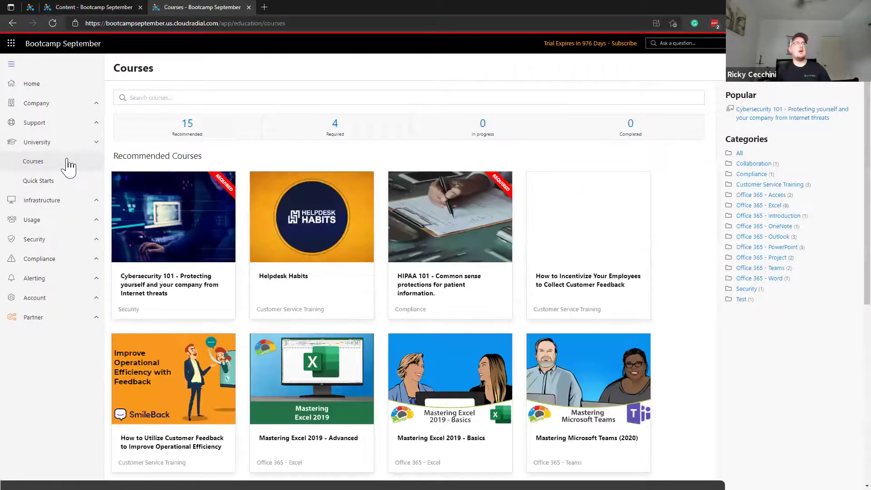
{"action": "scroll", "coordinate": [644, 272], "scroll_direction": "down", "scroll_amount": 7}
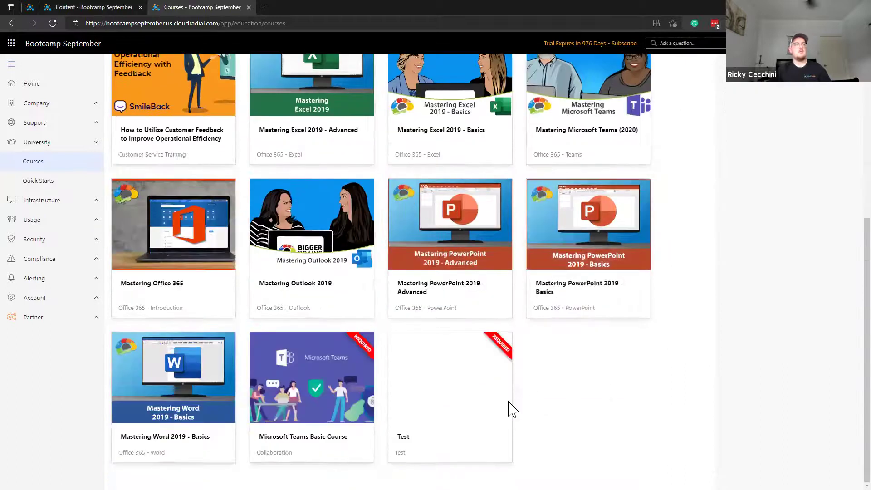
{"action": "left_click", "coordinate": [465, 422]}
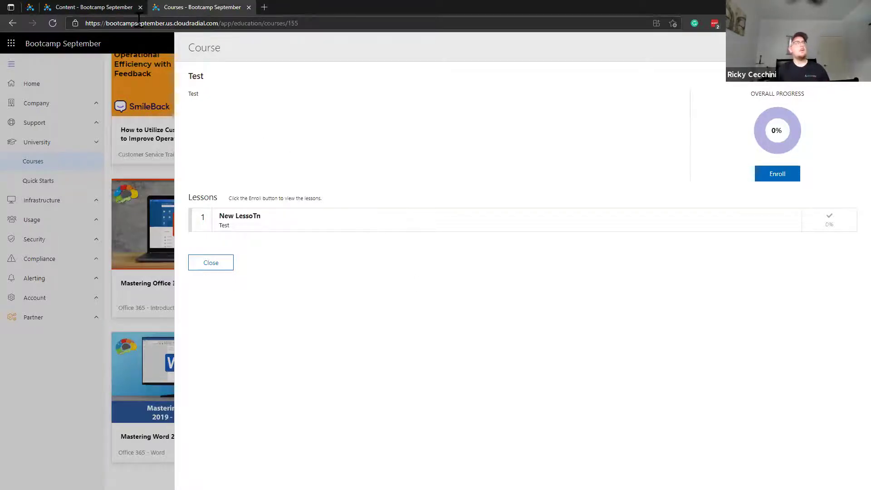
- Change the Test course's description to Test #2 in the Custom Courses package, and publish the package
{"action": "left_click", "coordinate": [124, 8]}
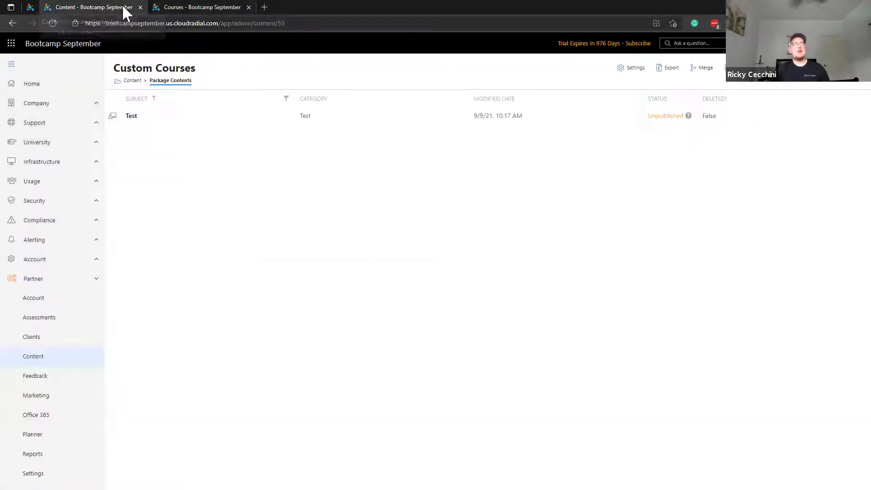
{"action": "left_click", "coordinate": [51, 23]}
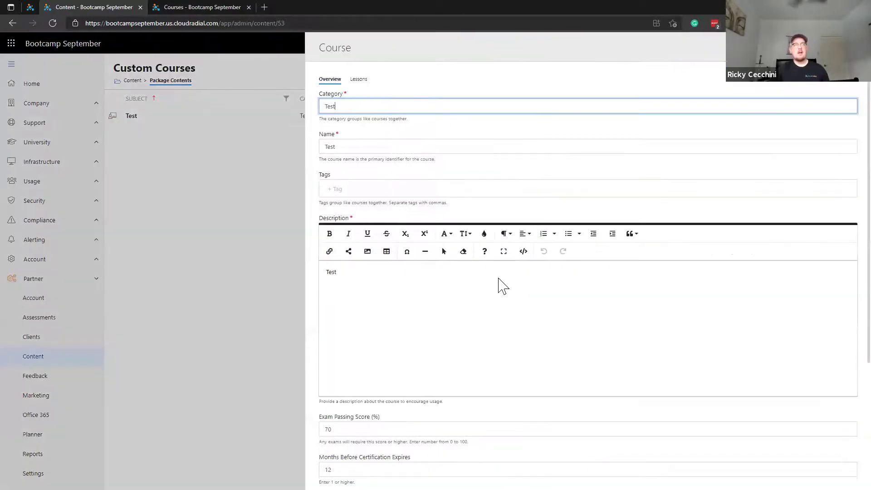
{"action": "left_click", "coordinate": [379, 277]}
{"action": "type", "text": "#2"}
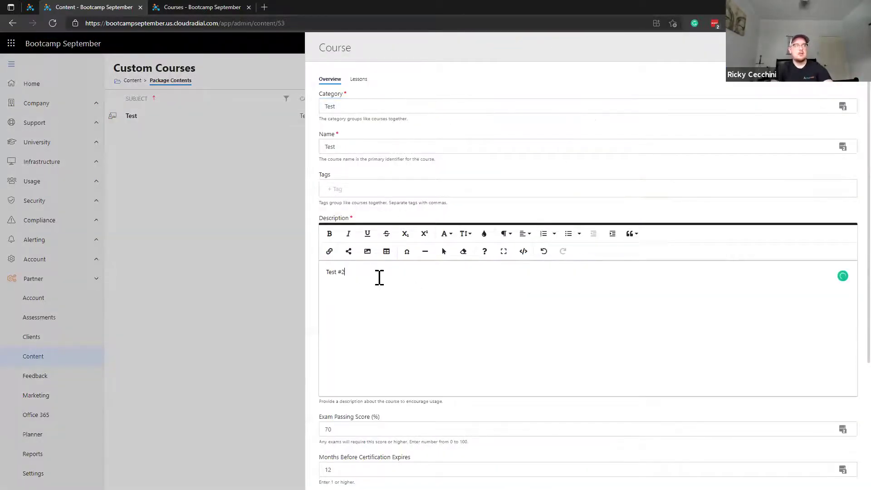
{"action": "scroll", "coordinate": [408, 294], "scroll_direction": "down", "scroll_amount": 2}
{"action": "scroll", "coordinate": [412, 298], "scroll_direction": "down", "scroll_amount": 2}
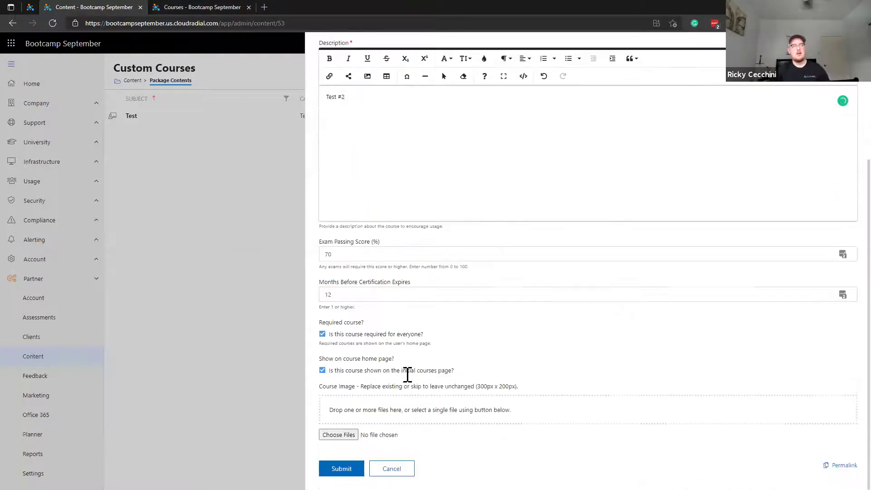
{"action": "left_click", "coordinate": [340, 468]}
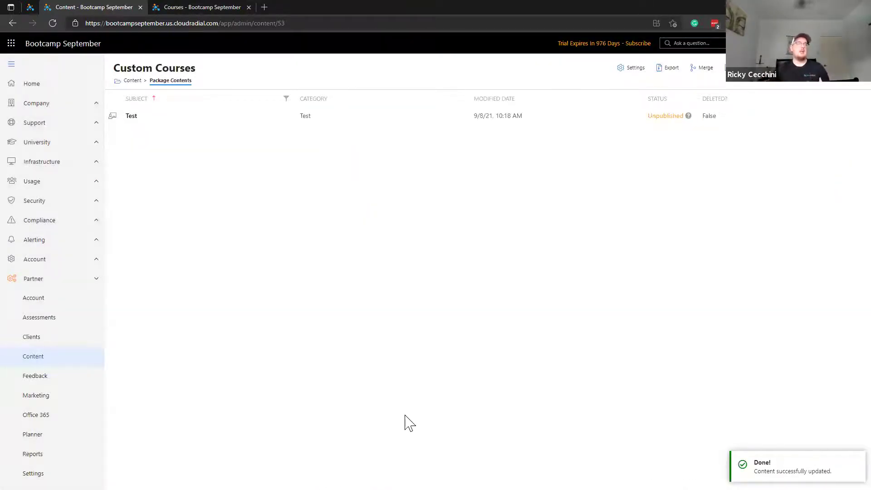
{"action": "left_click", "coordinate": [778, 84]}
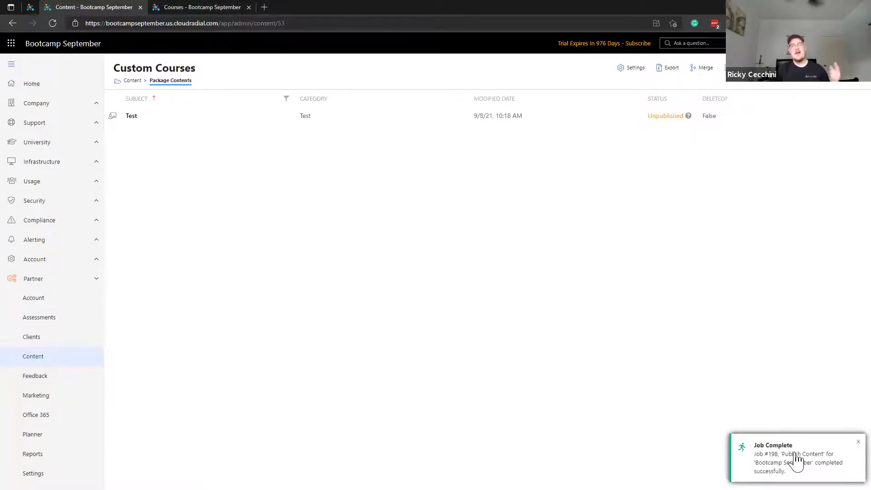
- Reload the Test course page in the Courses browser tab to check its description, and close the course
{"action": "left_click", "coordinate": [232, 9]}
{"action": "left_click", "coordinate": [54, 22]}
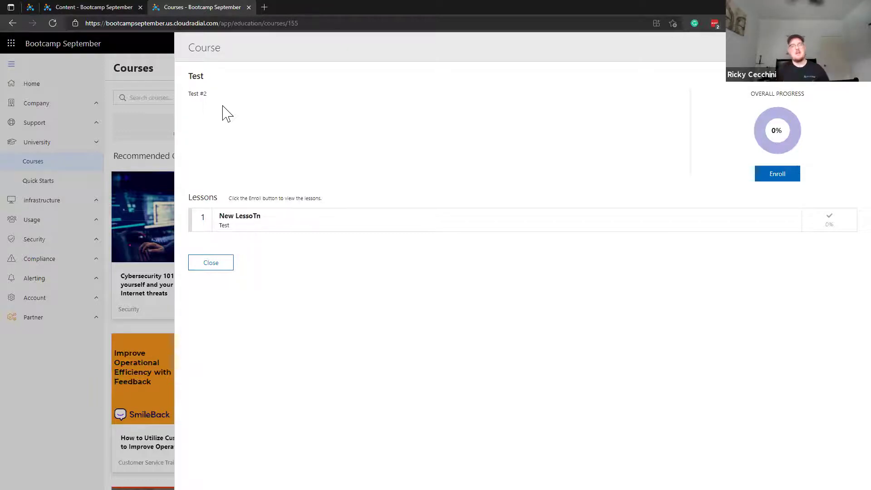
{"action": "left_click", "coordinate": [213, 263]}
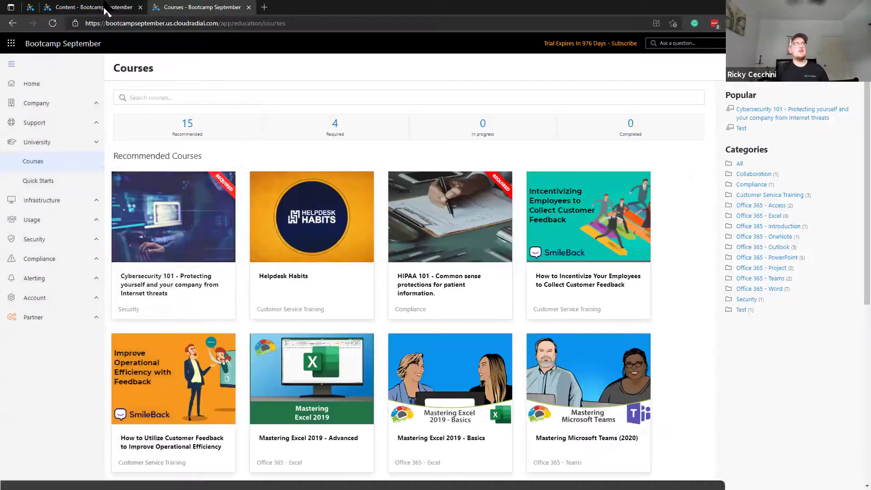
- Delete the Test course from the Custom Courses package and publish the package
{"action": "left_click", "coordinate": [107, 8]}
{"action": "left_click", "coordinate": [317, 117]}
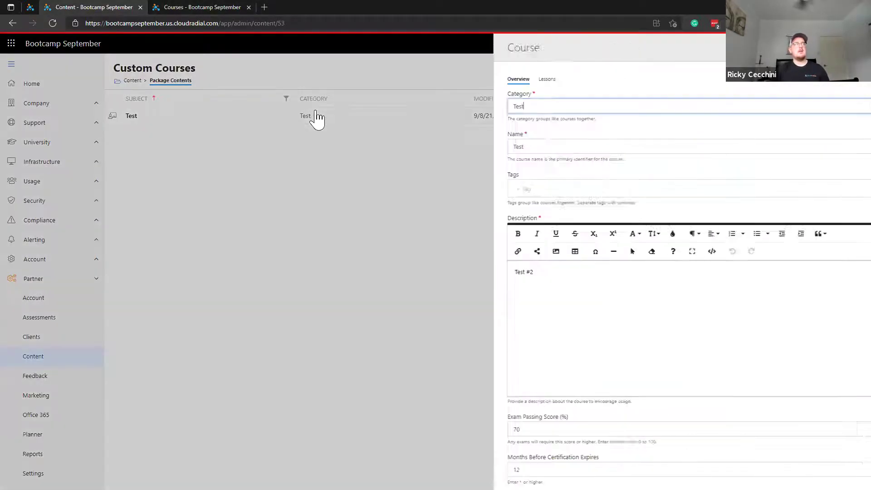
{"action": "key", "text": "Delete"}
{"action": "left_click", "coordinate": [382, 86]}
{"action": "left_click", "coordinate": [390, 127]}
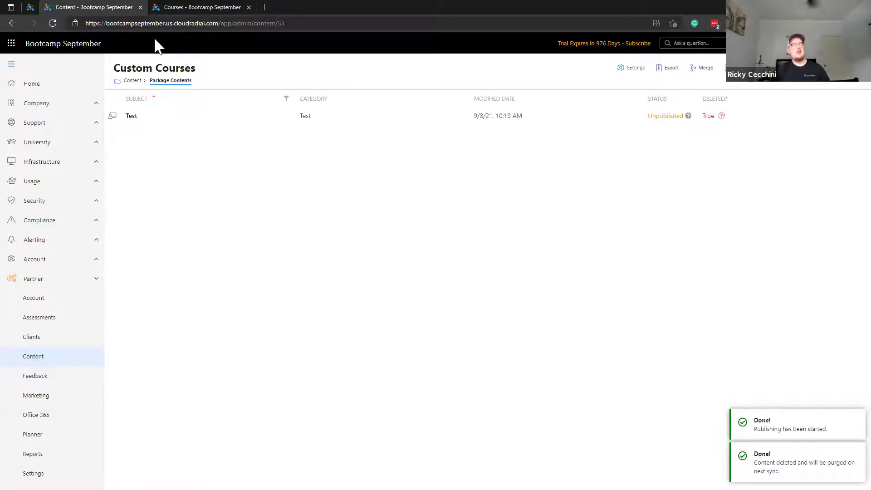
- Check the University courses for the deleted Test course, loading the Courses page in the browser tab used for content
{"action": "left_click", "coordinate": [189, 7]}
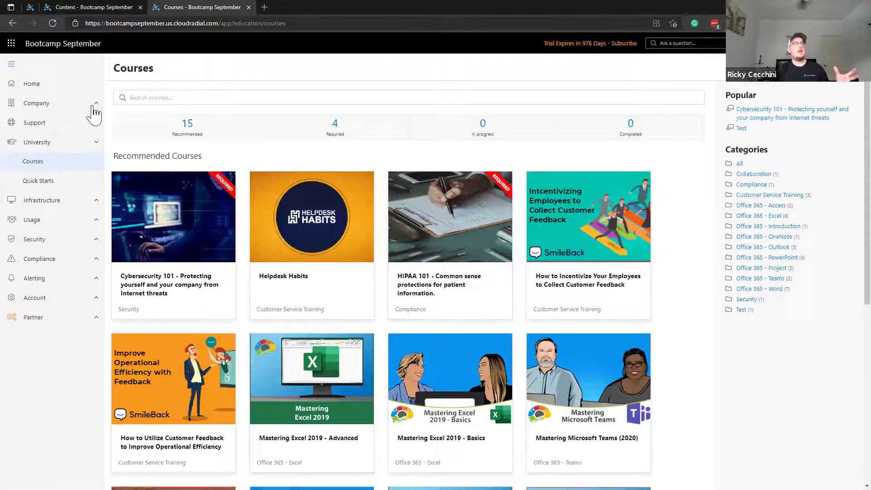
{"action": "left_click", "coordinate": [99, 7]}
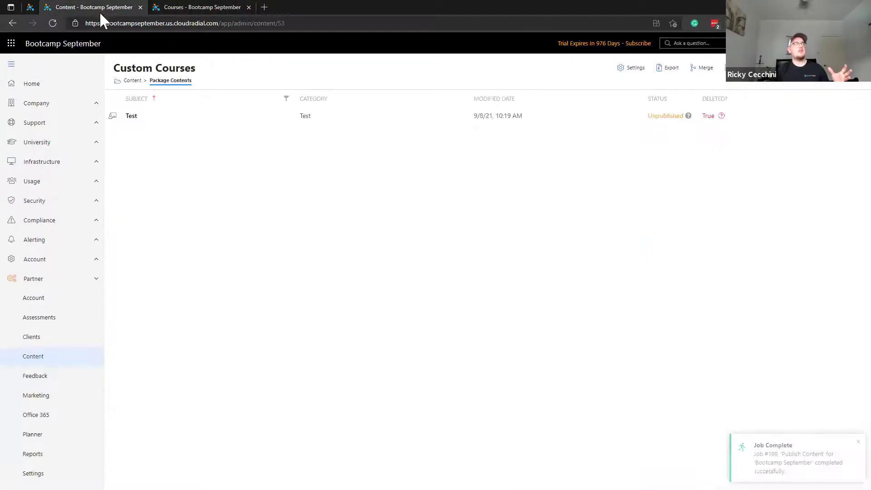
{"action": "left_click", "coordinate": [55, 142]}
{"action": "left_click", "coordinate": [64, 162]}
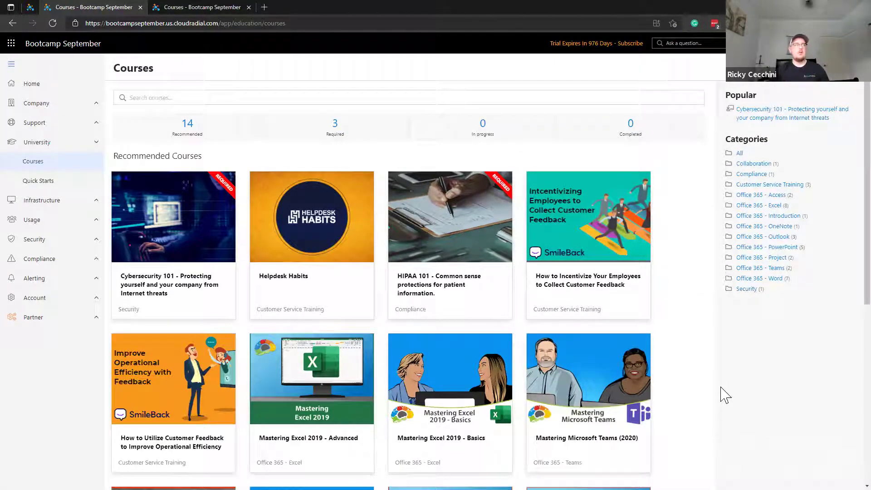
- Start a new course directly on the University Courses page with category, name and description all set to Test
{"action": "left_click", "coordinate": [807, 84]}
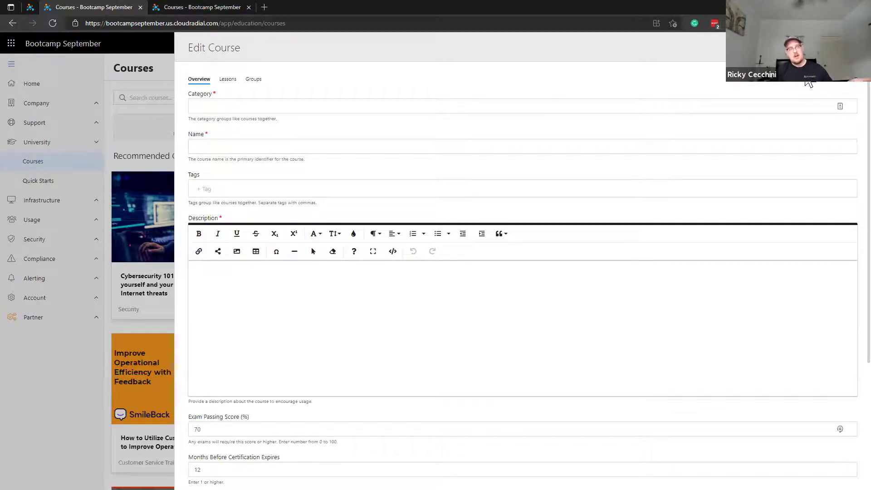
{"action": "key", "text": "Escape"}
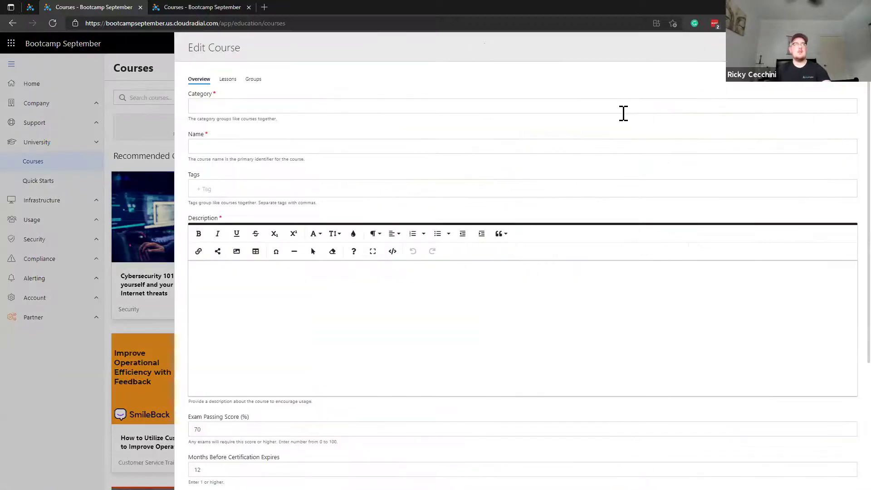
{"action": "left_click", "coordinate": [622, 110]}
{"action": "type", "text": "Test"}
{"action": "left_click", "coordinate": [603, 145]}
{"action": "type", "text": "Test"}
{"action": "left_click", "coordinate": [376, 271]}
{"action": "type", "text": "Test"}
- Add a lesson to the new University course with its overview and lesson content set to Test
{"action": "left_click", "coordinate": [227, 79]}
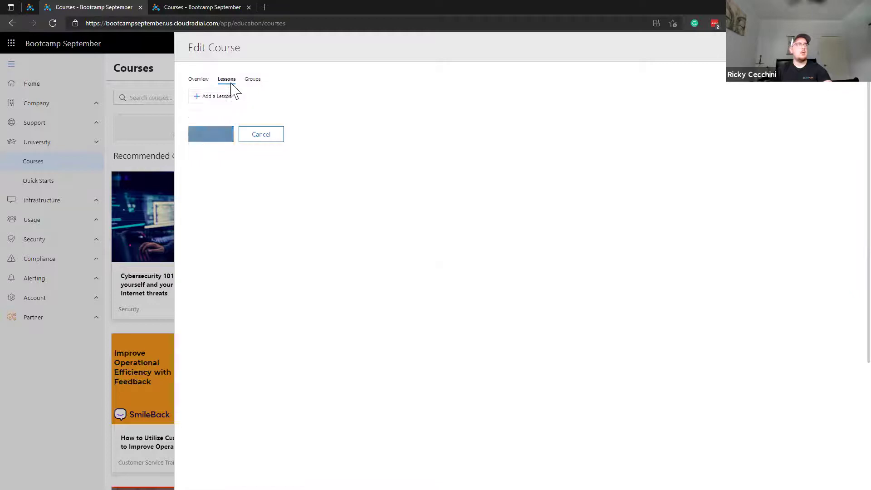
{"action": "left_click", "coordinate": [223, 98]}
{"action": "left_click", "coordinate": [234, 130]}
{"action": "left_click", "coordinate": [245, 190]}
{"action": "type", "text": "Test"}
{"action": "left_click", "coordinate": [249, 268]}
{"action": "type", "text": "Test"}
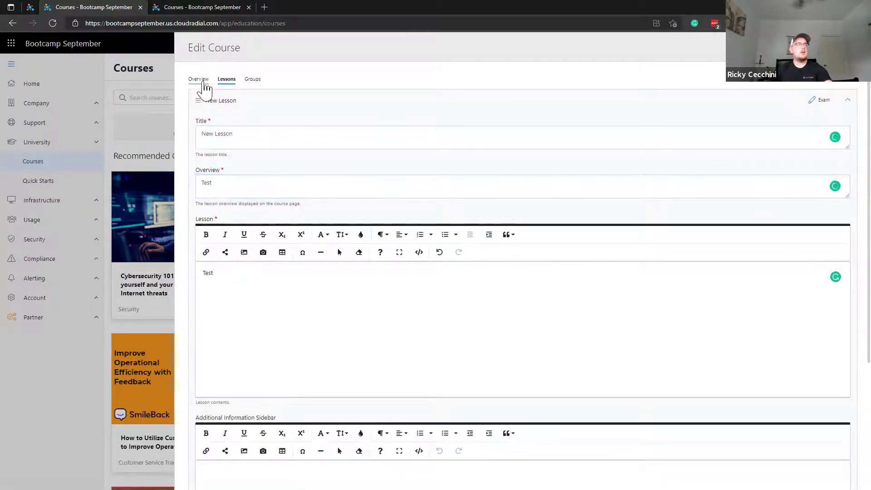
- Save the new Test course in University and close its course page
{"action": "left_click", "coordinate": [199, 80]}
{"action": "scroll", "coordinate": [223, 431], "scroll_direction": "down", "scroll_amount": 4}
{"action": "left_click", "coordinate": [211, 468]}
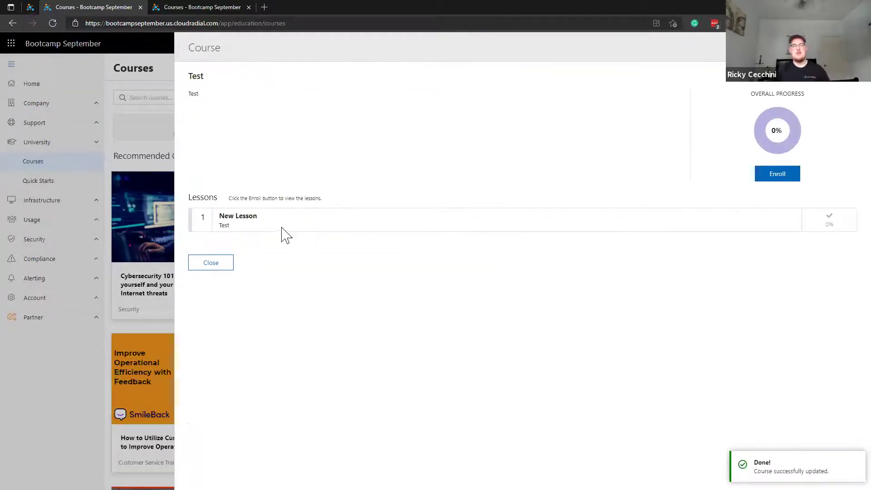
{"action": "left_click", "coordinate": [226, 263]}
- Change the University Test course's description to "Test 2", save it and close the course
{"action": "scroll", "coordinate": [516, 297], "scroll_direction": "down", "scroll_amount": 7}
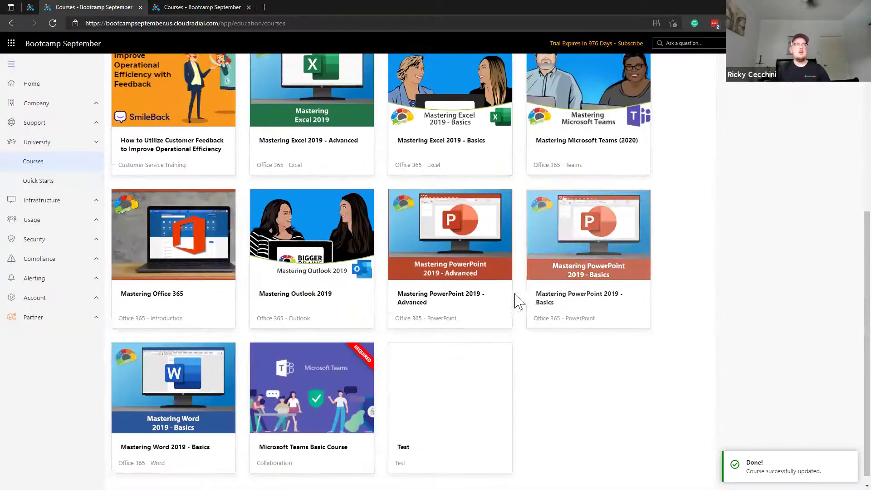
{"action": "left_click", "coordinate": [462, 384]}
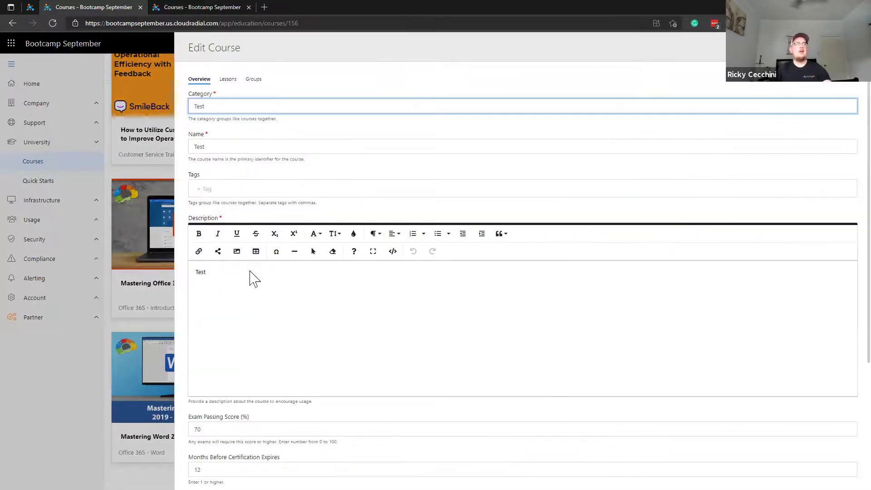
{"action": "left_click", "coordinate": [250, 272]}
{"action": "type", "text": "2"}
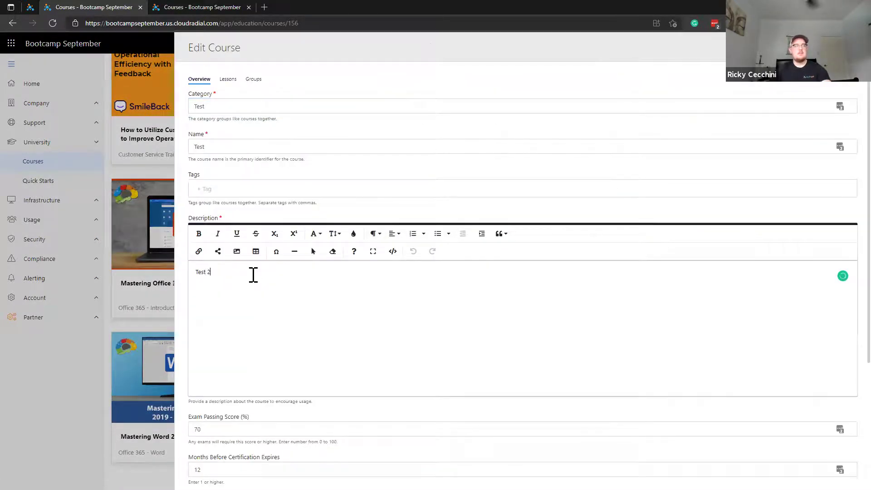
{"action": "scroll", "coordinate": [253, 274], "scroll_direction": "down", "scroll_amount": 4}
{"action": "left_click", "coordinate": [211, 469]}
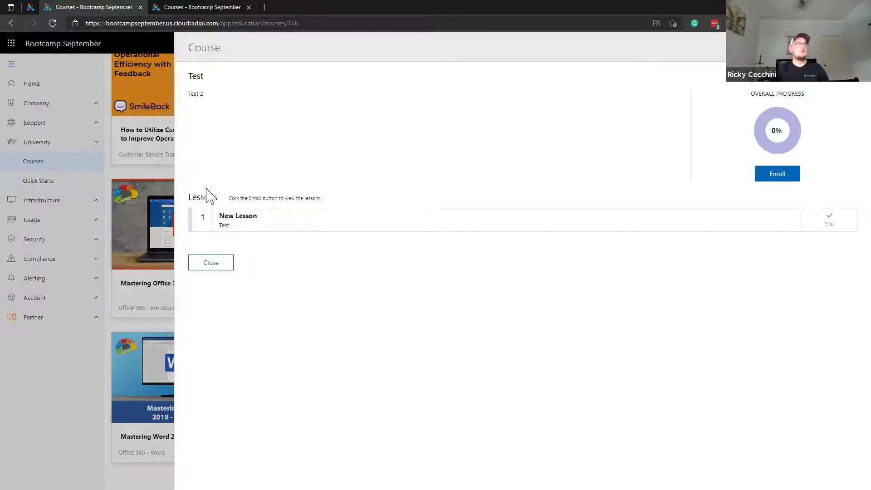
{"action": "left_click", "coordinate": [228, 271]}
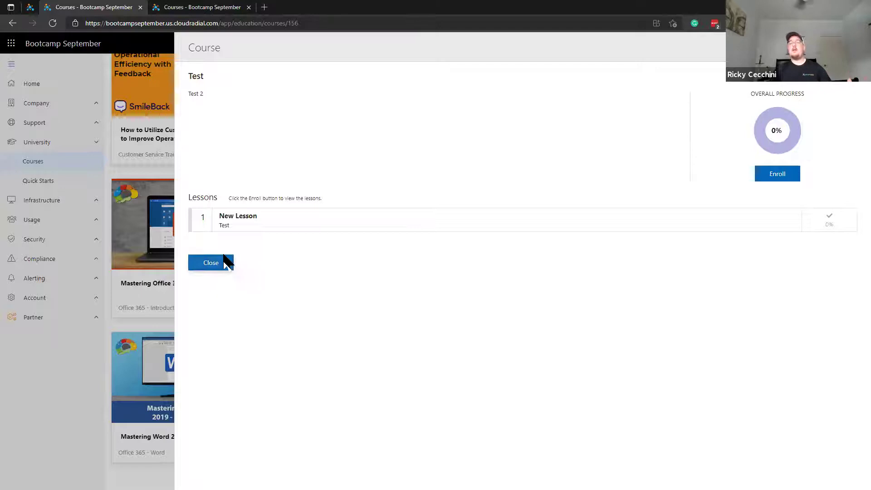
{"action": "left_click", "coordinate": [224, 264]}
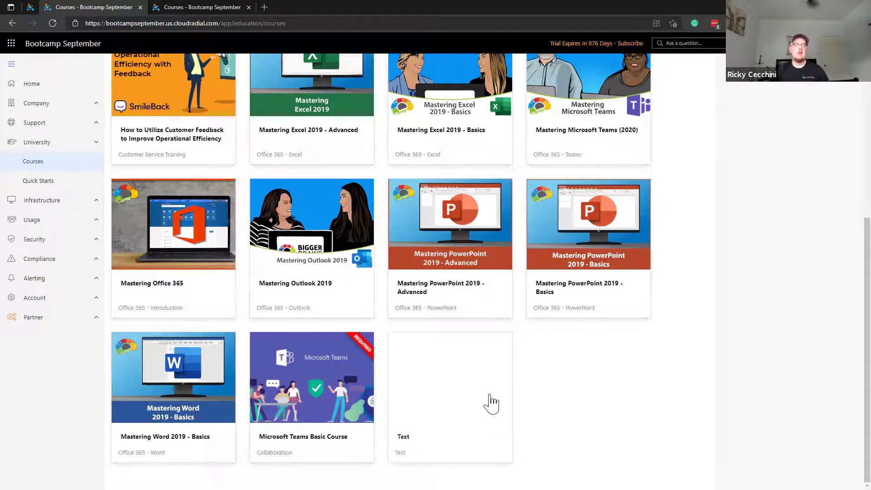
- Save the University Test course in the Custom Courses content package and close the course
{"action": "left_click", "coordinate": [491, 402]}
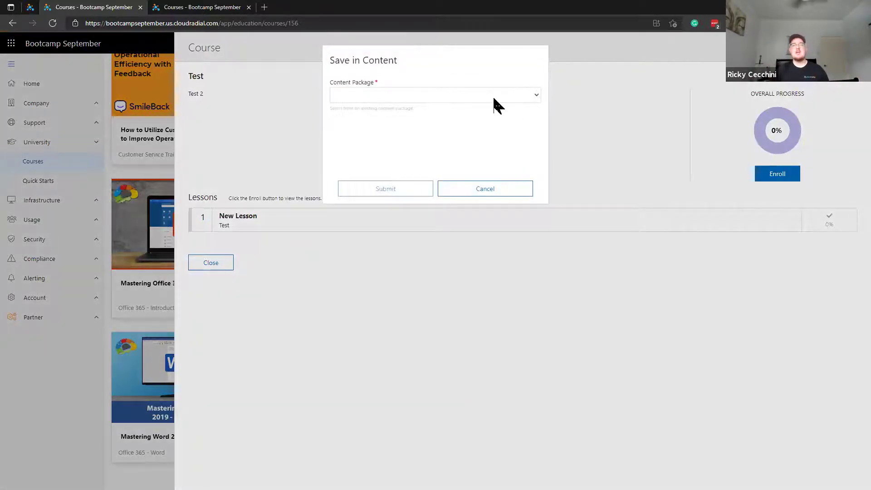
{"action": "left_click", "coordinate": [497, 96]}
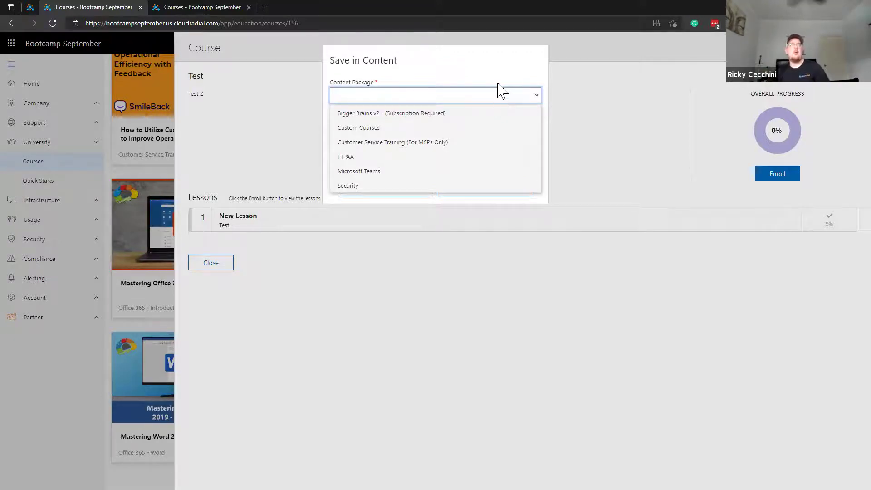
{"action": "left_click", "coordinate": [497, 89]}
{"action": "left_click", "coordinate": [493, 97]}
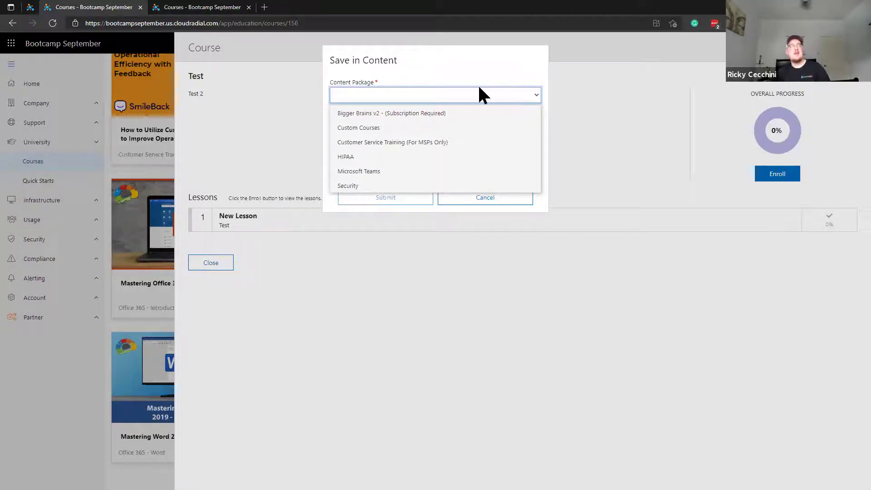
{"action": "left_click", "coordinate": [381, 129]}
{"action": "left_click", "coordinate": [387, 197]}
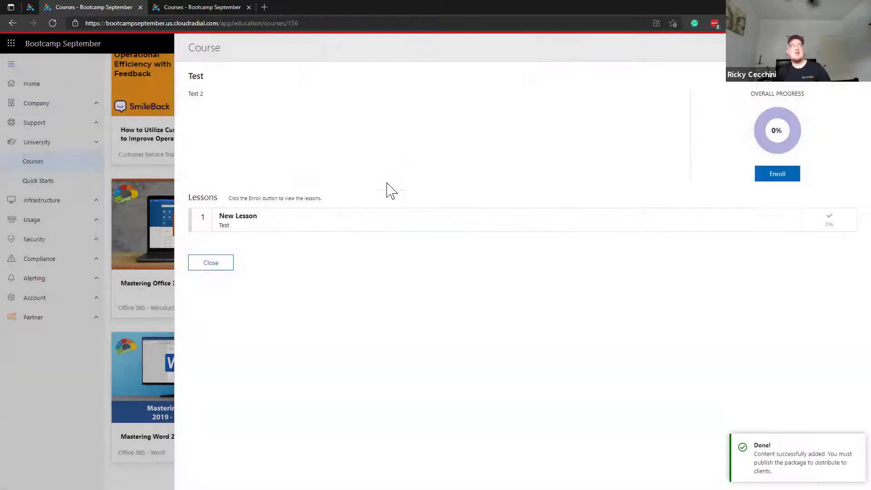
{"action": "left_click", "coordinate": [221, 266]}
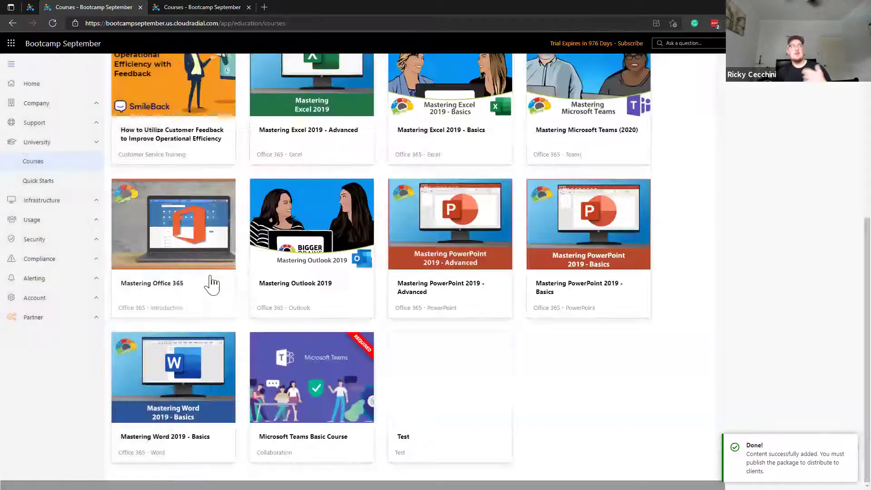
- Check the partner content's Custom Courses package for the Test course and return to the content list
{"action": "left_click", "coordinate": [78, 321]}
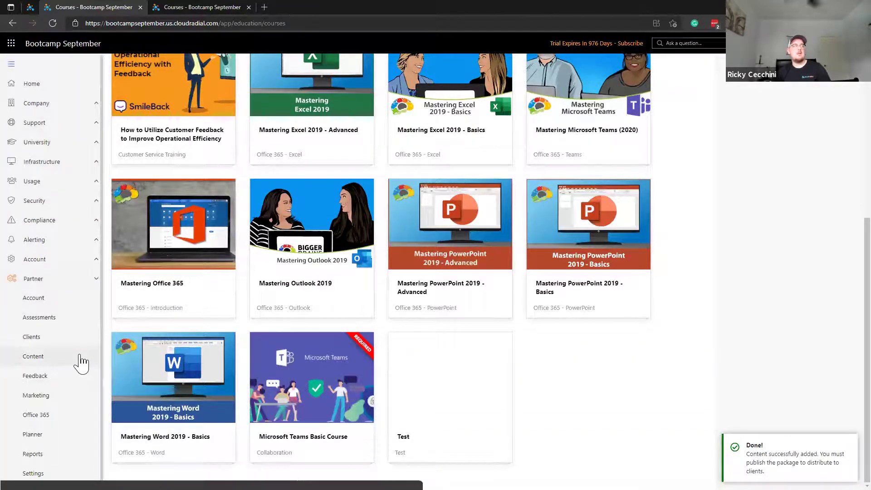
{"action": "left_click", "coordinate": [80, 356]}
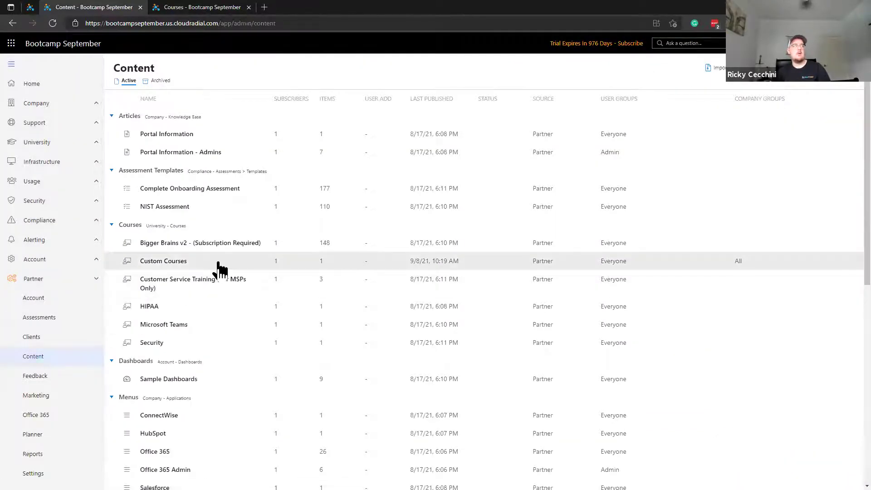
{"action": "left_click", "coordinate": [220, 268]}
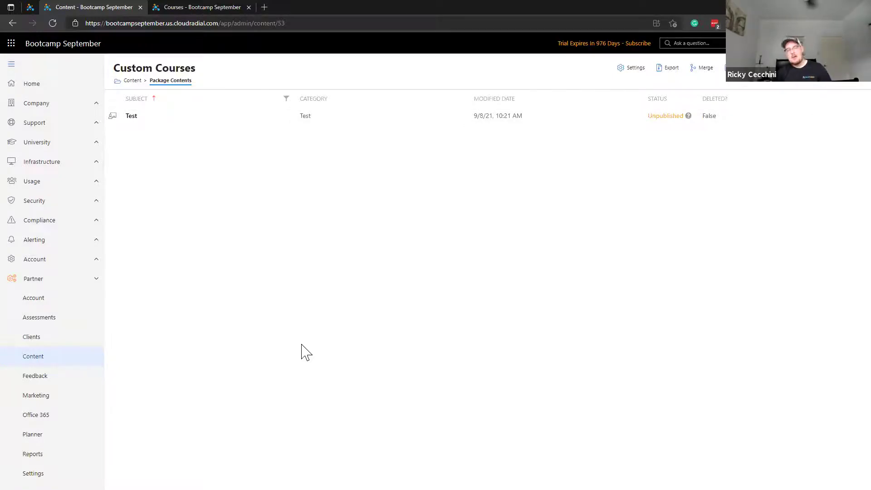
{"action": "key", "text": "alt+Left"}
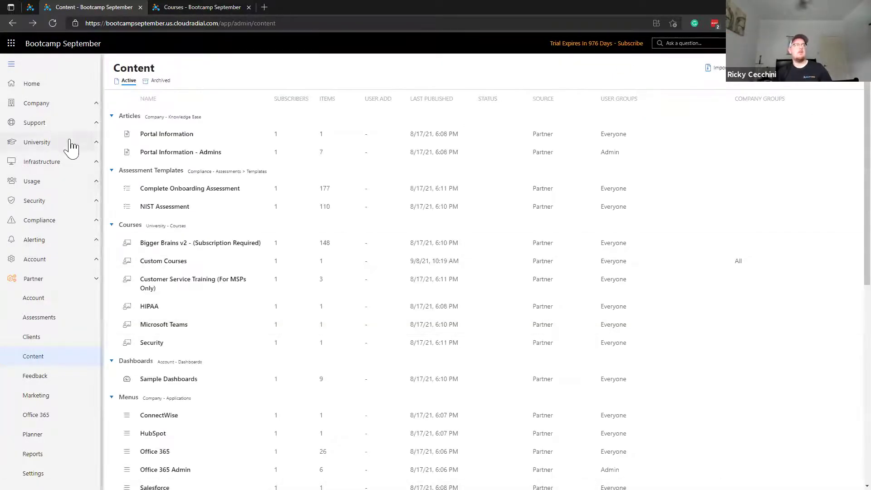
- Delete the Test course from the University courses
{"action": "left_click", "coordinate": [71, 143]}
{"action": "left_click", "coordinate": [70, 163]}
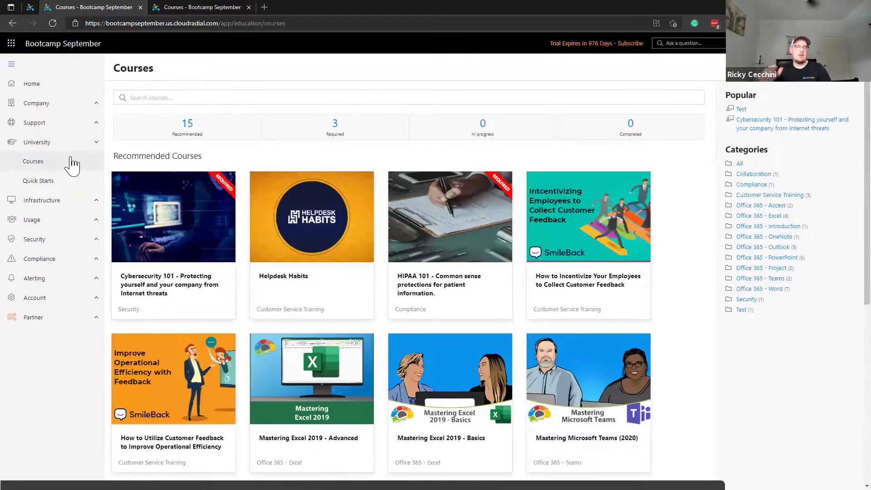
{"action": "scroll", "coordinate": [661, 352], "scroll_direction": "down", "scroll_amount": 7}
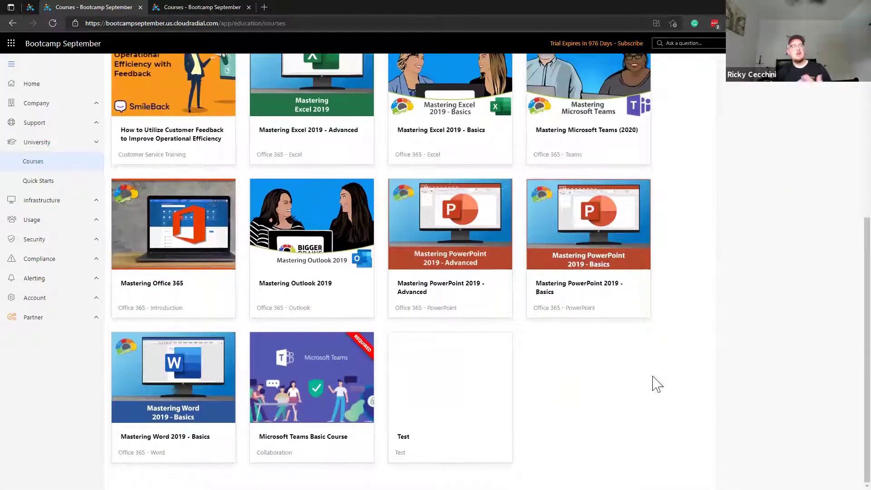
{"action": "left_click", "coordinate": [508, 427]}
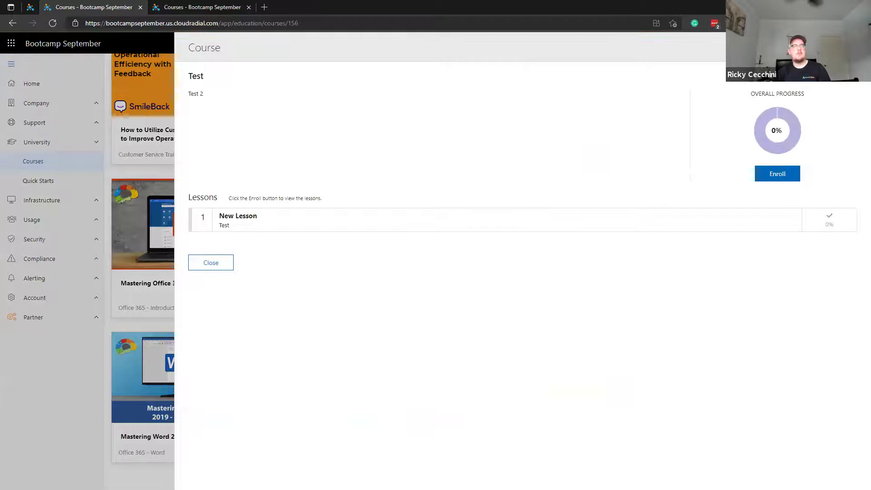
{"action": "left_click", "coordinate": [851, 47]}
{"action": "left_click", "coordinate": [372, 113]}
{"action": "left_click", "coordinate": [386, 135]}
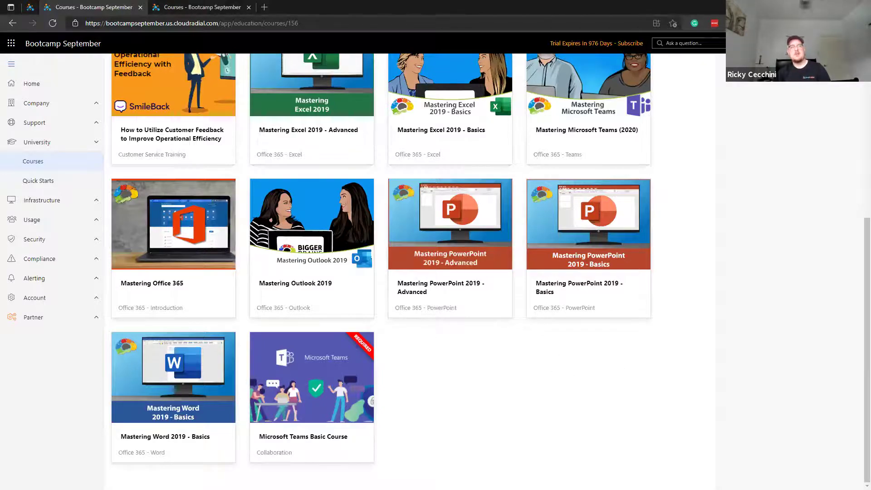
- Start another new course on the University Courses page
{"action": "scroll", "coordinate": [693, 379], "scroll_direction": "up", "scroll_amount": 5}
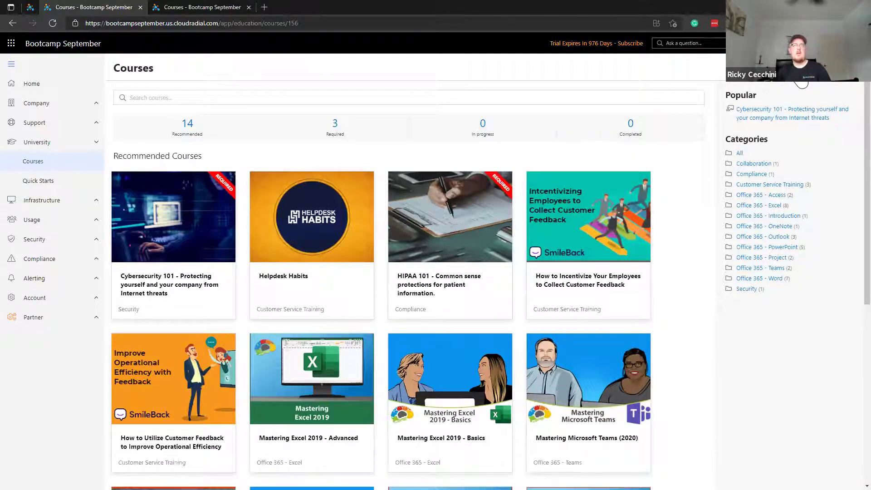
{"action": "left_click", "coordinate": [801, 81]}
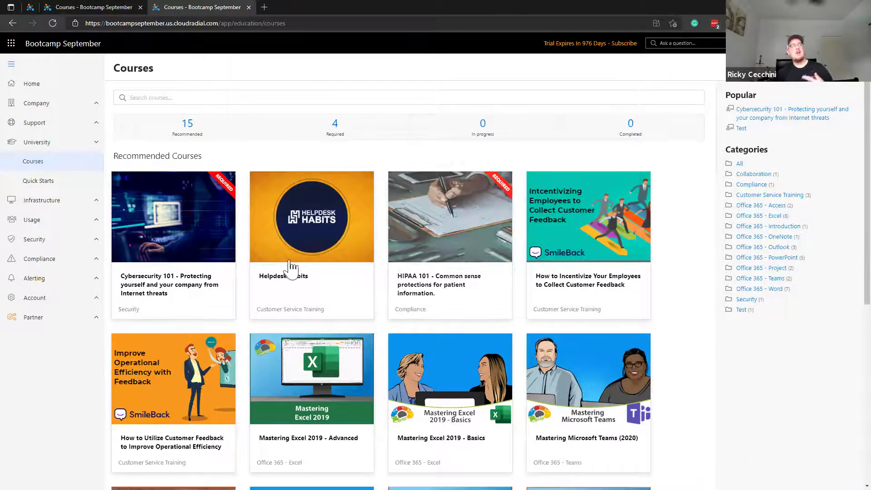
- Examine the Cybersecurity 101 course's description and lessons in the second browser tab, comparing them with the blank course form in the first
{"action": "left_click", "coordinate": [208, 250]}
{"action": "left_click_drag", "start_coordinate": [189, 74], "coordinate": [641, 288]}
{"action": "left_click", "coordinate": [634, 245]}
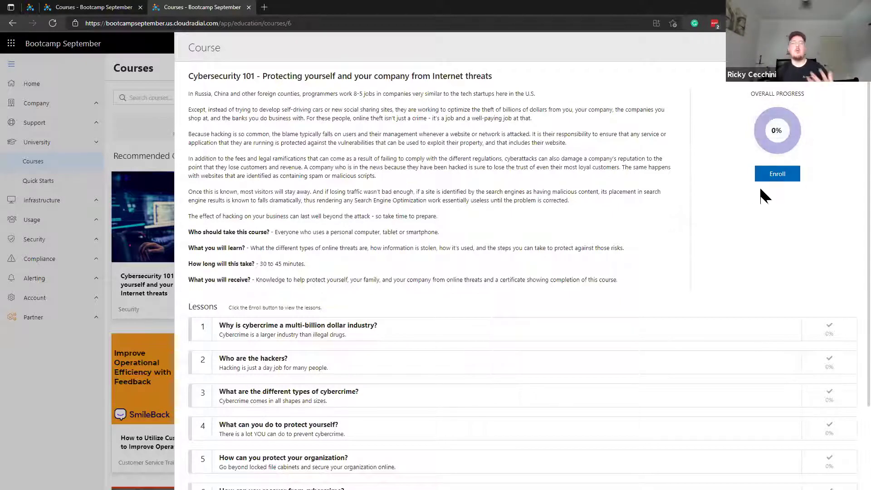
{"action": "scroll", "coordinate": [744, 217], "scroll_direction": "down", "scroll_amount": 2}
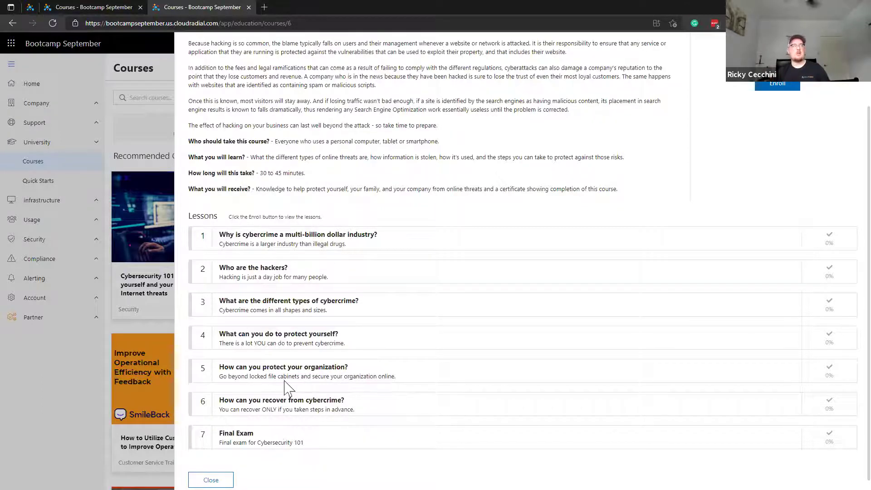
{"action": "scroll", "coordinate": [292, 358], "scroll_direction": "up", "scroll_amount": 2}
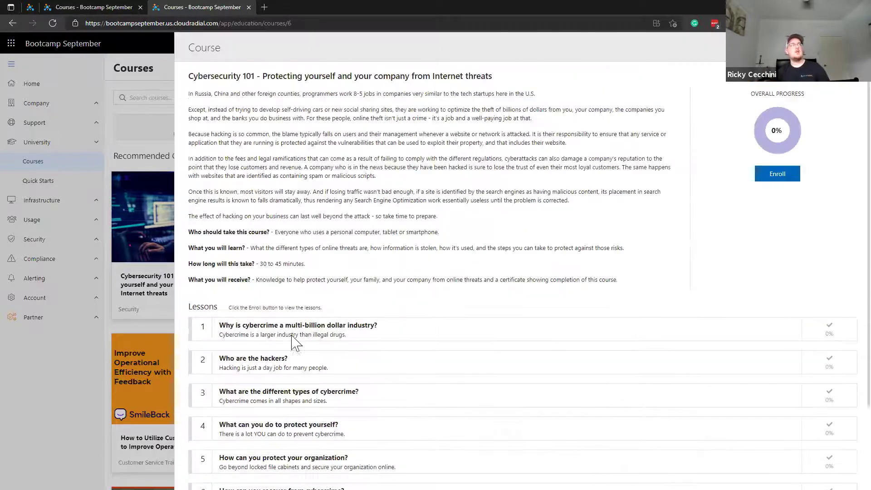
{"action": "left_click", "coordinate": [104, 6]}
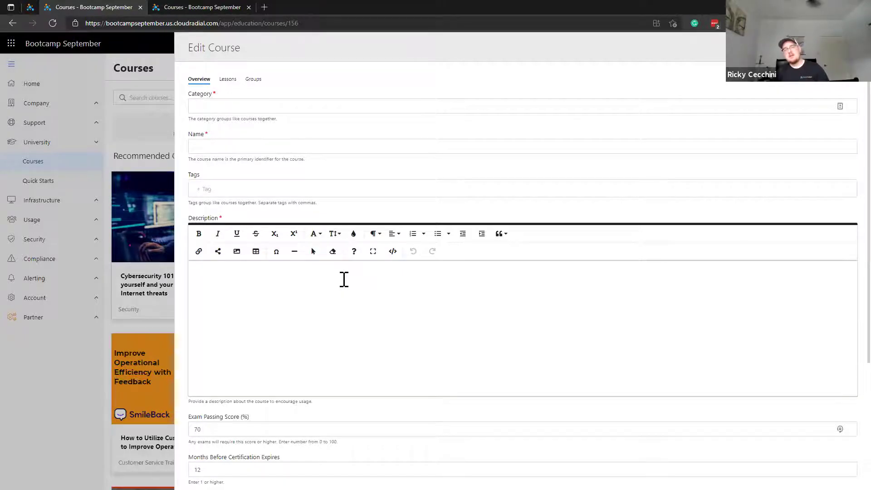
{"action": "left_click", "coordinate": [225, 9]}
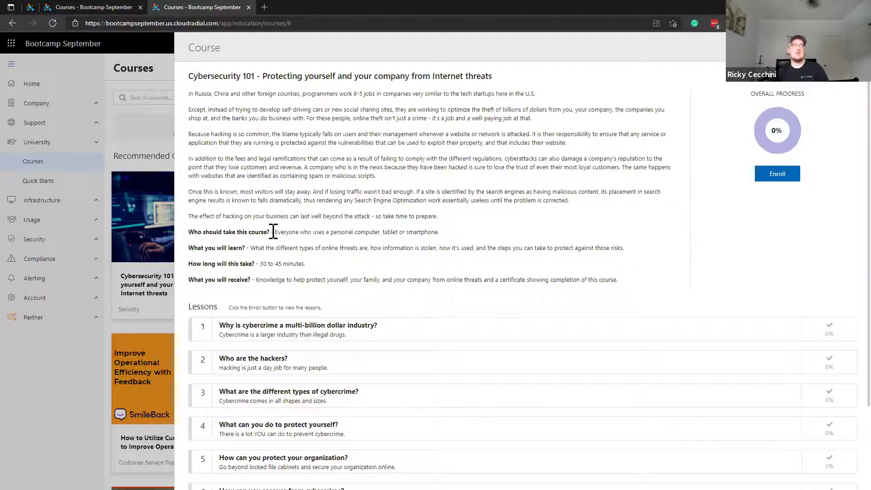
{"action": "left_click_drag", "start_coordinate": [188, 92], "coordinate": [557, 224]}
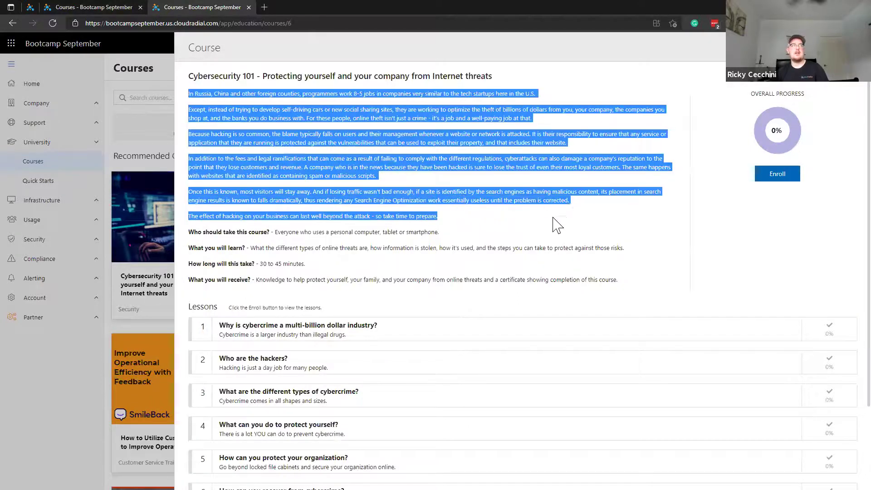
{"action": "left_click", "coordinate": [594, 224]}
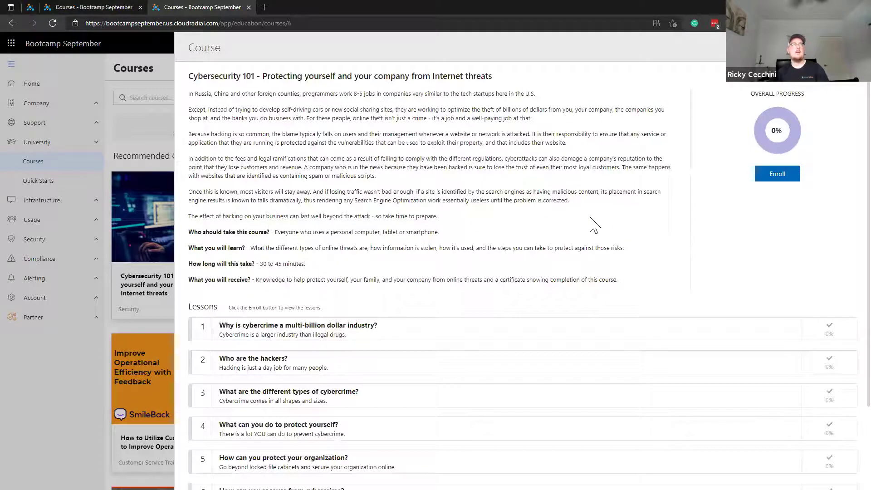
- Enter "This is the course description." as the new course's description, followed by a new line
{"action": "left_click", "coordinate": [114, 8]}
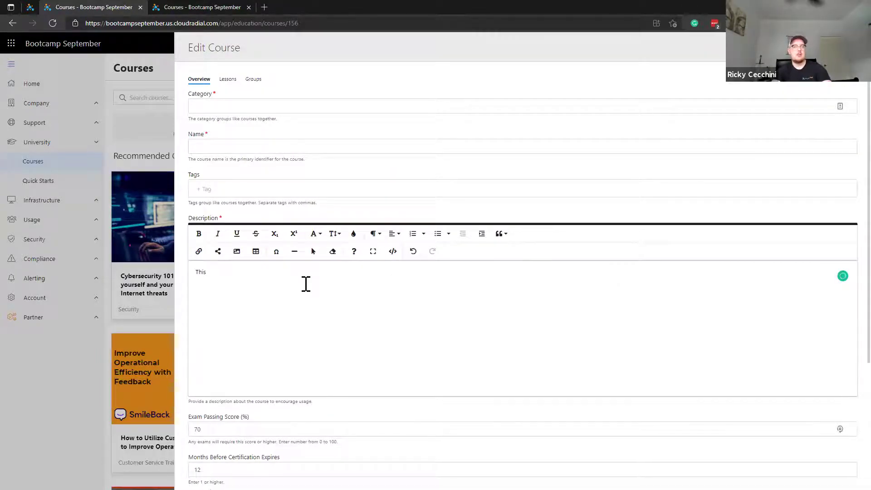
{"action": "type", "text": "is the course description."}
{"action": "key", "text": "Return"}
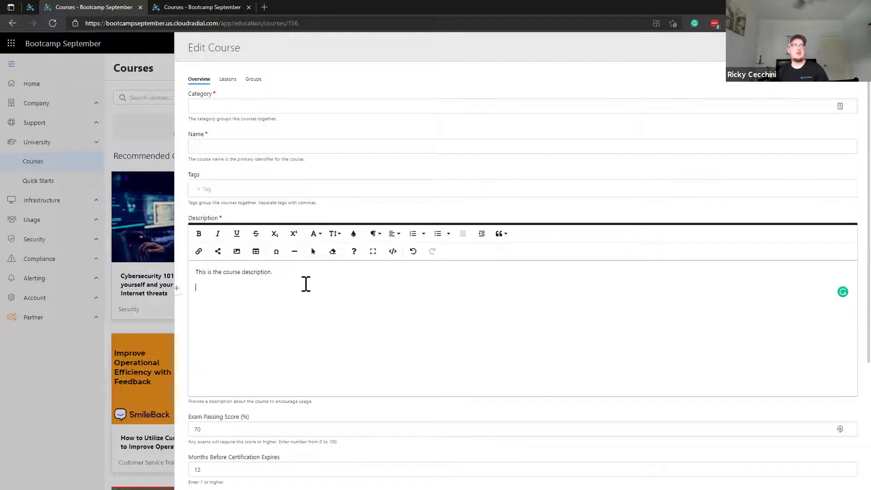
- Review the Helpdesk Habits course's description, embedded video and lessons in the second browser tab, closing Cybersecurity 101 first
{"action": "left_click", "coordinate": [229, 8]}
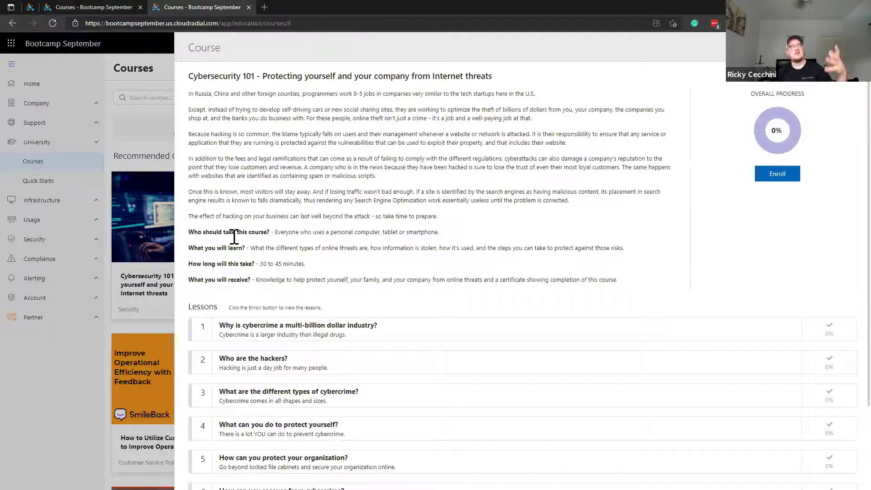
{"action": "left_click", "coordinate": [853, 47]}
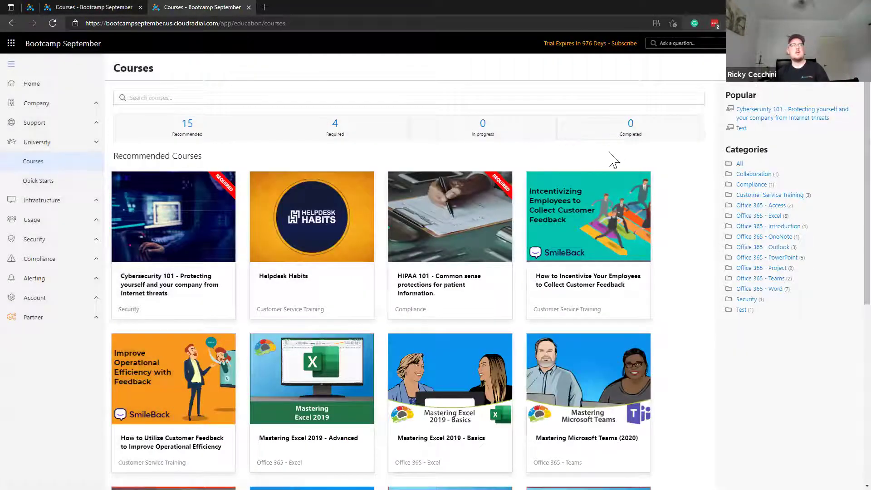
{"action": "left_click", "coordinate": [349, 274]}
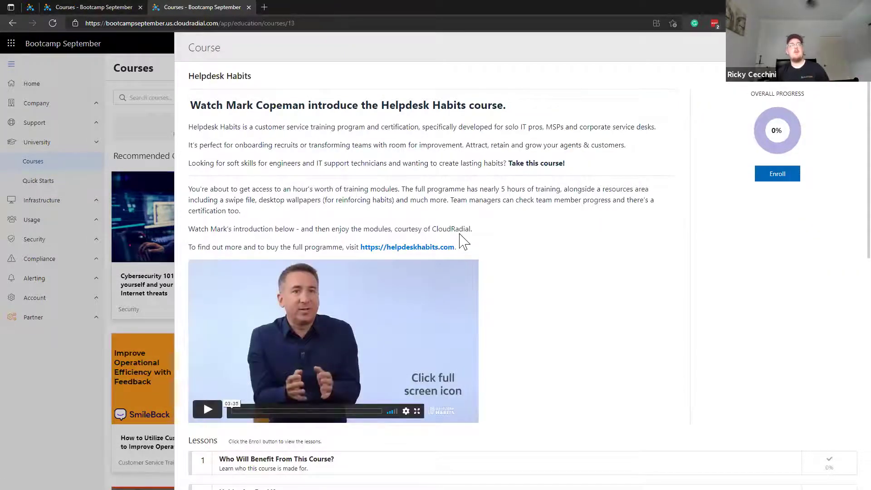
{"action": "scroll", "coordinate": [592, 351], "scroll_direction": "down", "scroll_amount": 3}
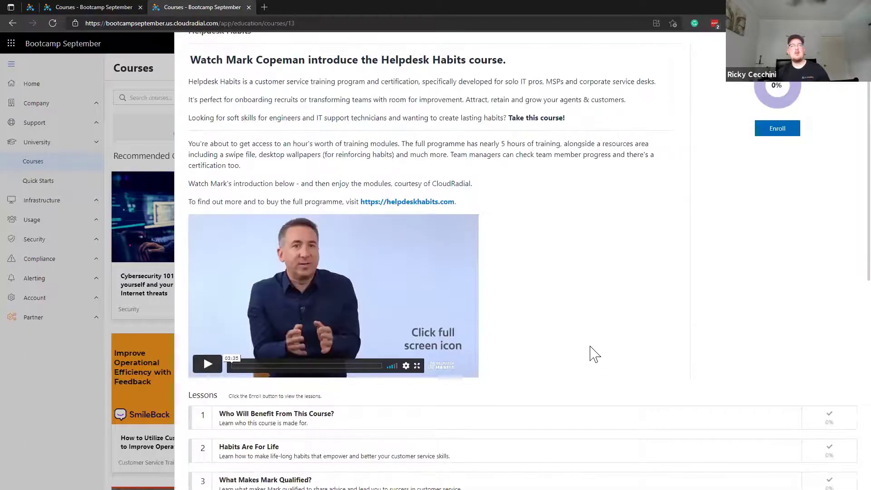
- Reread the Helpdesk Habits introduction and lesson list as a model for the new course's description
{"action": "scroll", "coordinate": [443, 334], "scroll_direction": "up", "scroll_amount": 3}
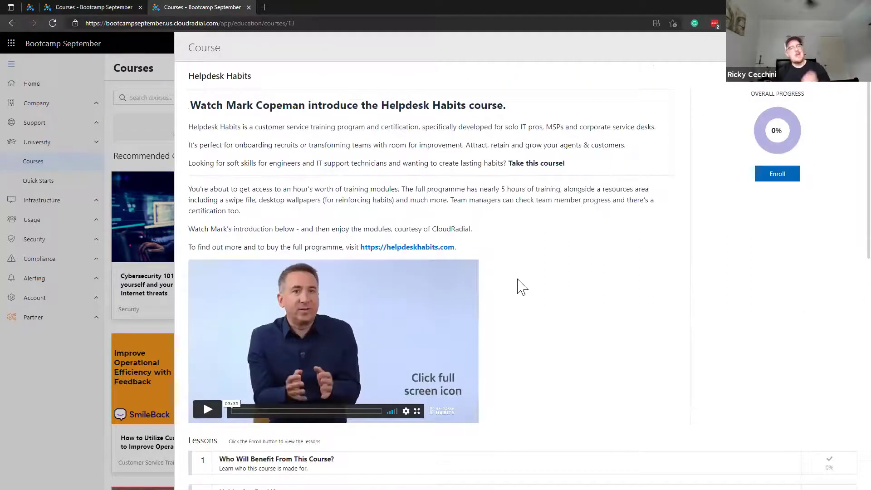
{"action": "scroll", "coordinate": [488, 356], "scroll_direction": "down", "scroll_amount": 2}
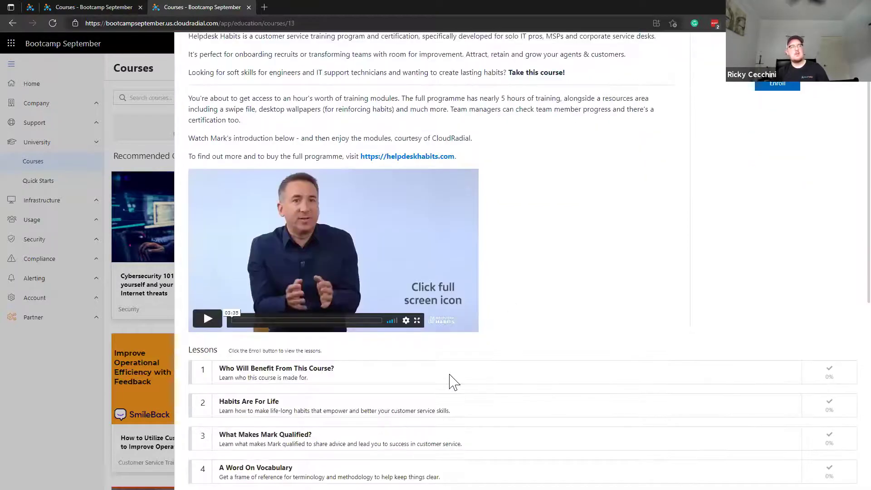
{"action": "scroll", "coordinate": [449, 381], "scroll_direction": "down", "scroll_amount": 1}
{"action": "scroll", "coordinate": [453, 376], "scroll_direction": "up", "scroll_amount": 3}
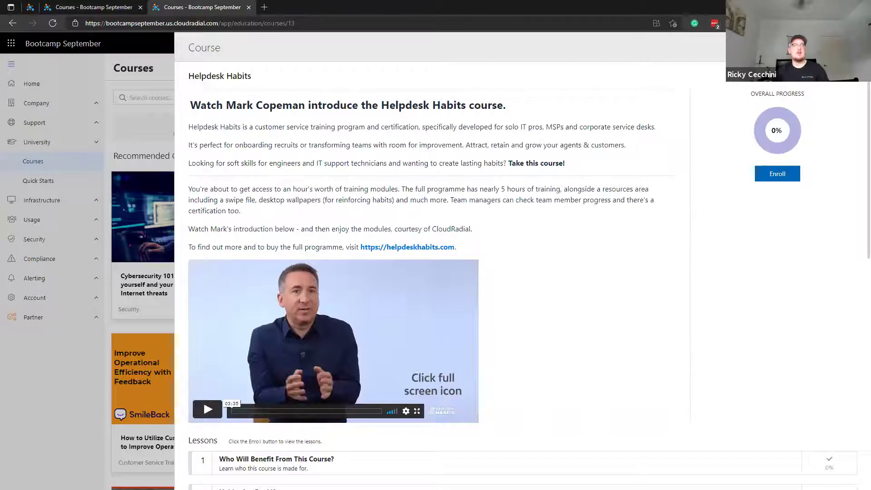
- Return to the new course's form in the first browser tab and set its category to the custom value "My Example"
{"action": "left_click", "coordinate": [127, 7]}
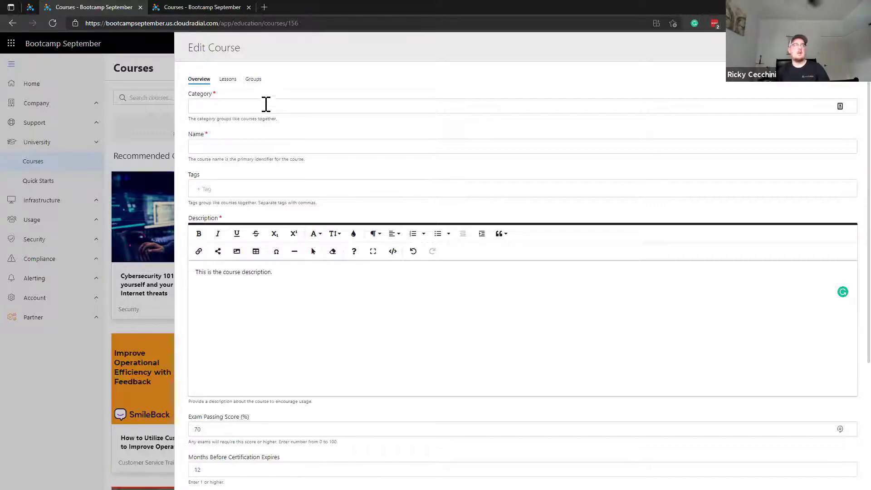
{"action": "left_click", "coordinate": [217, 101]}
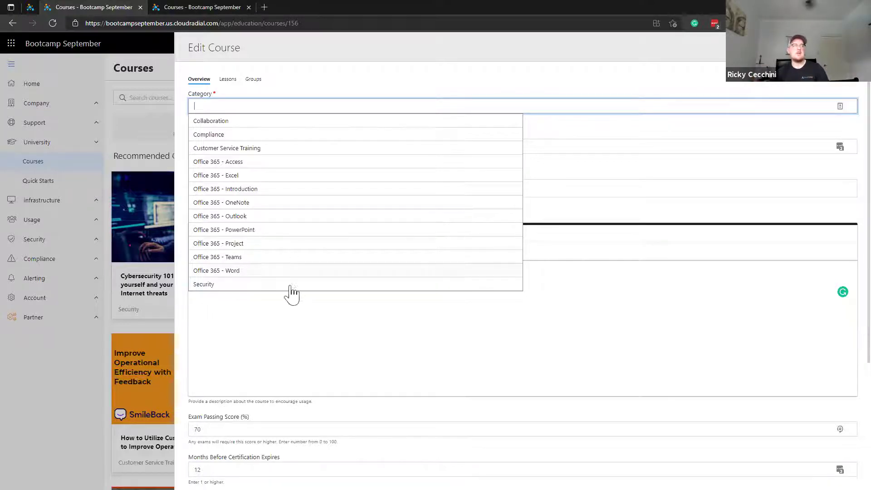
{"action": "left_click", "coordinate": [229, 258]}
{"action": "left_click", "coordinate": [266, 102]}
{"action": "key", "text": "BackSpace"}
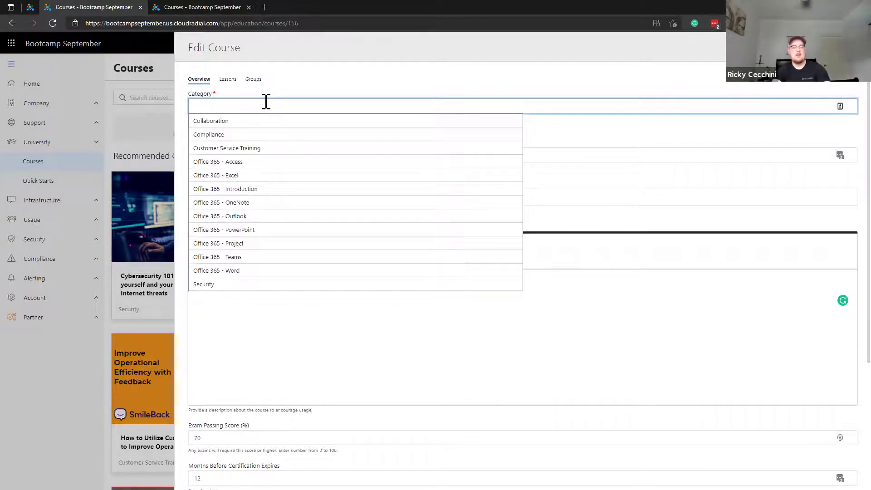
{"action": "type", "text": "My Example"}
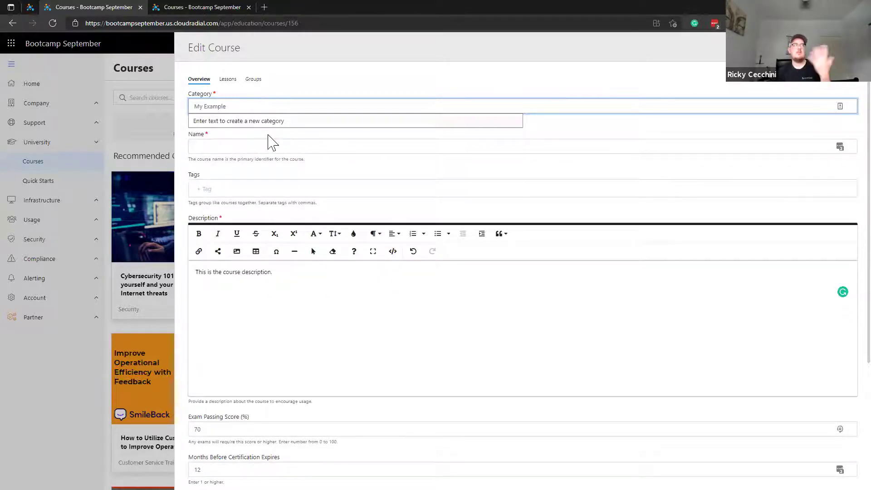
- Check the category labels on the course cards in the second browser tab, and name the new course "Bootcamp Webinar Example Course"
{"action": "left_click", "coordinate": [275, 144]}
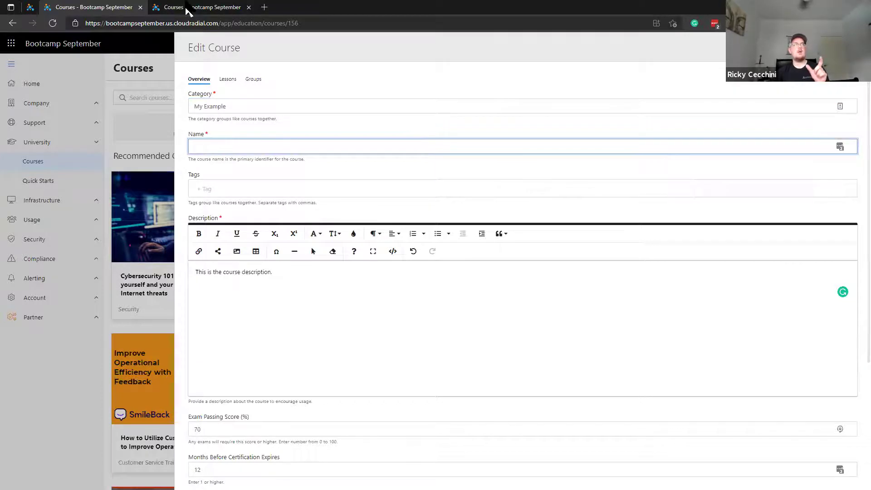
{"action": "left_click", "coordinate": [211, 7]}
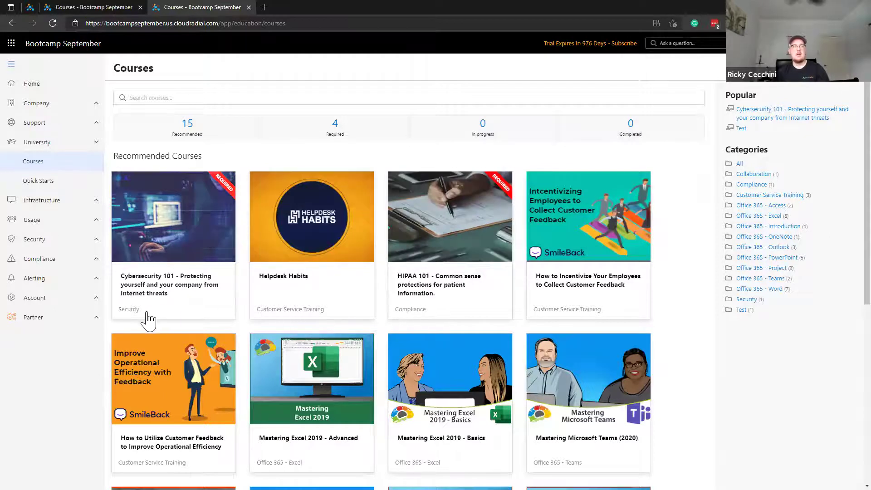
{"action": "left_click", "coordinate": [121, 8]}
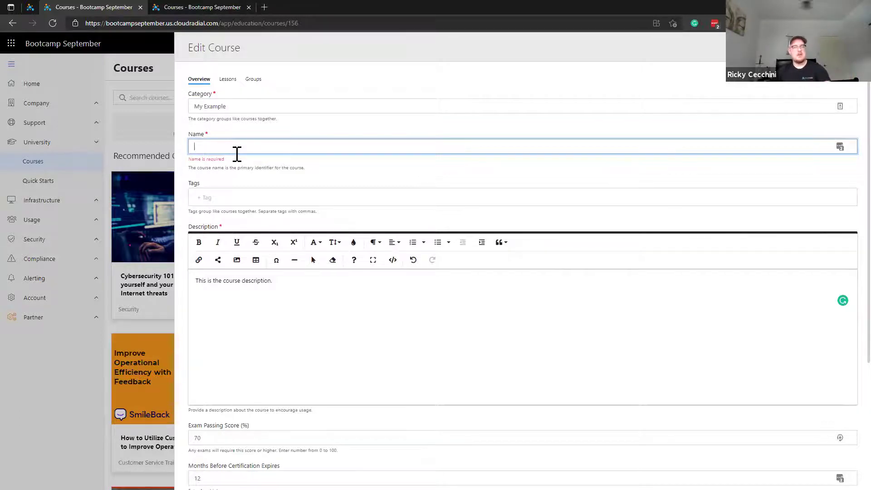
{"action": "type", "text": "Bootcamp Webinar Example Course"}
{"action": "key", "text": "Tab"}
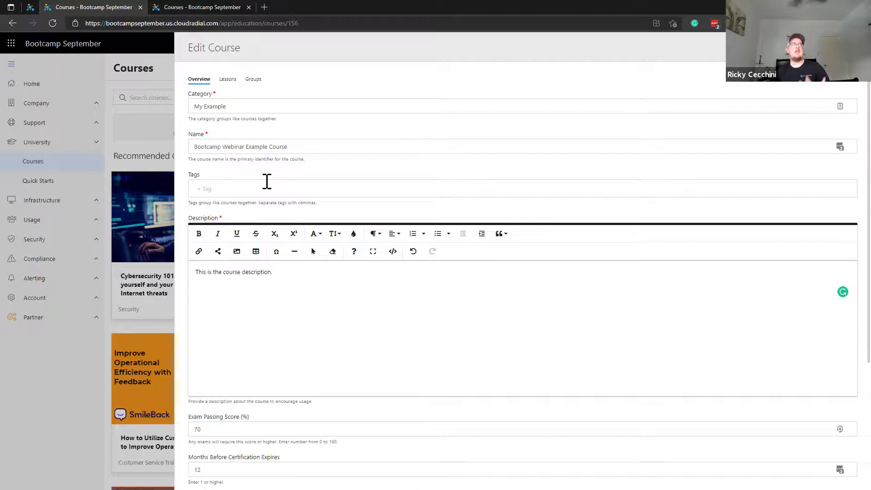
- Look over the course catalogue in the second browser tab and run a portal-wide search for "cybersecurity", closing the results
{"action": "left_click", "coordinate": [217, 5]}
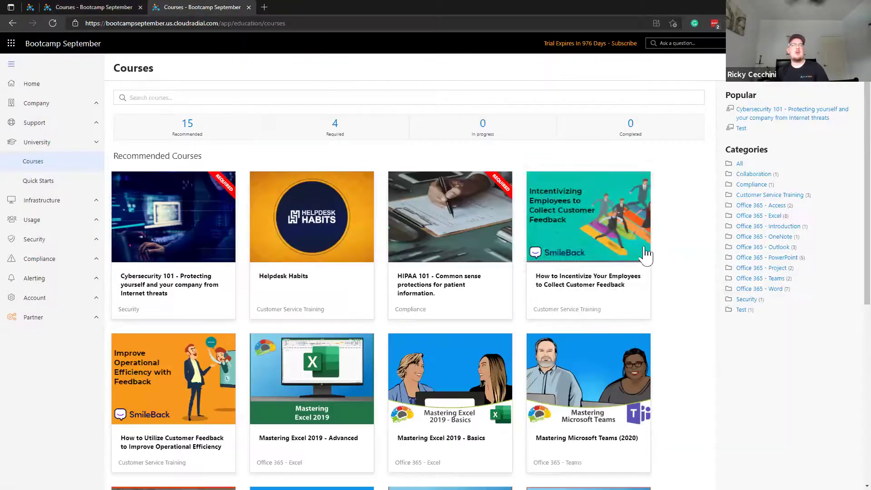
{"action": "scroll", "coordinate": [779, 418], "scroll_direction": "down", "scroll_amount": 1}
{"action": "scroll", "coordinate": [771, 399], "scroll_direction": "down", "scroll_amount": 1}
{"action": "scroll", "coordinate": [762, 398], "scroll_direction": "up", "scroll_amount": 2}
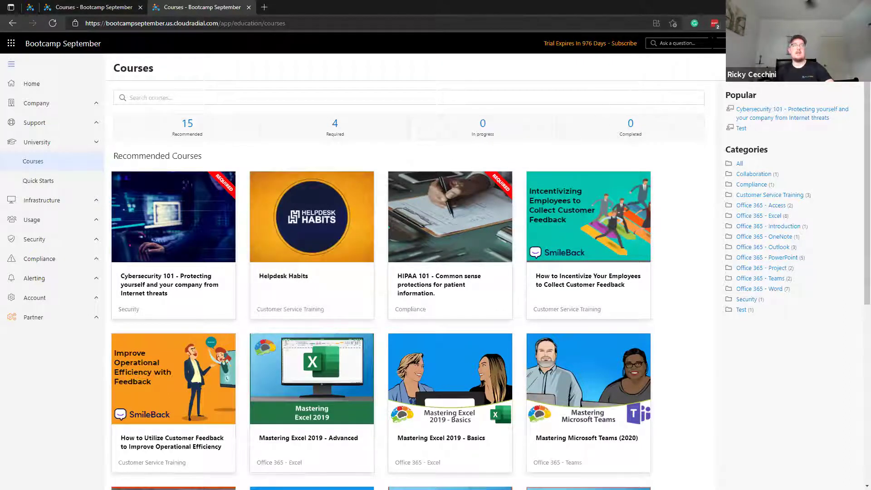
{"action": "left_click", "coordinate": [711, 42]}
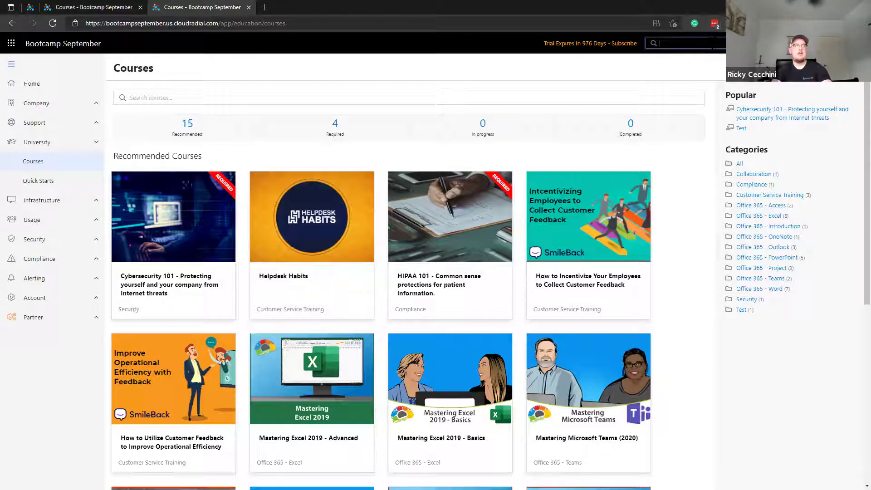
{"action": "type", "text": "cybersecurity"}
{"action": "key", "text": "Return"}
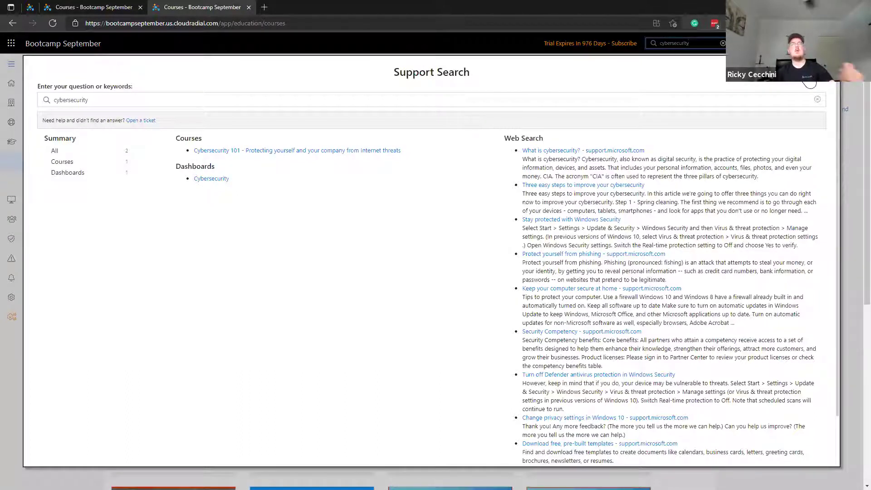
{"action": "left_click", "coordinate": [810, 83]}
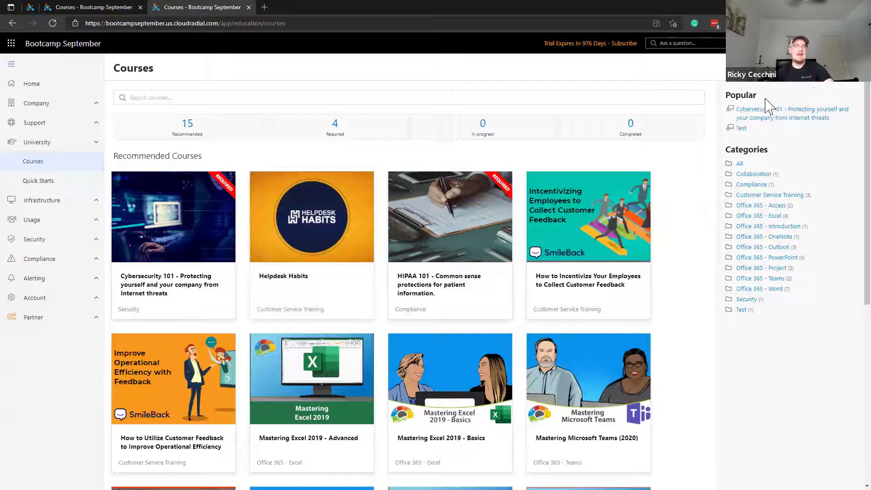
- Add the line "How long will this course take to complete? 3 minutes." below the existing text of the new course's description
{"action": "left_click", "coordinate": [95, 7]}
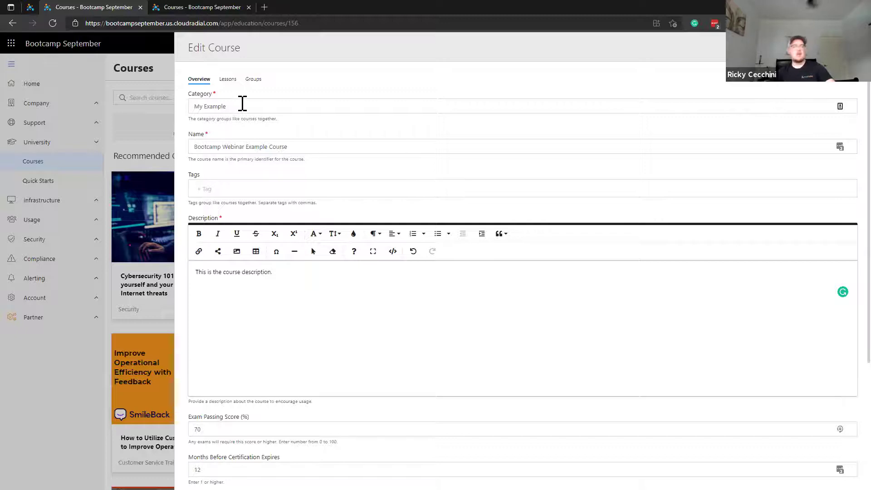
{"action": "left_click", "coordinate": [304, 275]}
{"action": "key", "text": "Return"}
{"action": "key", "text": "Return"}
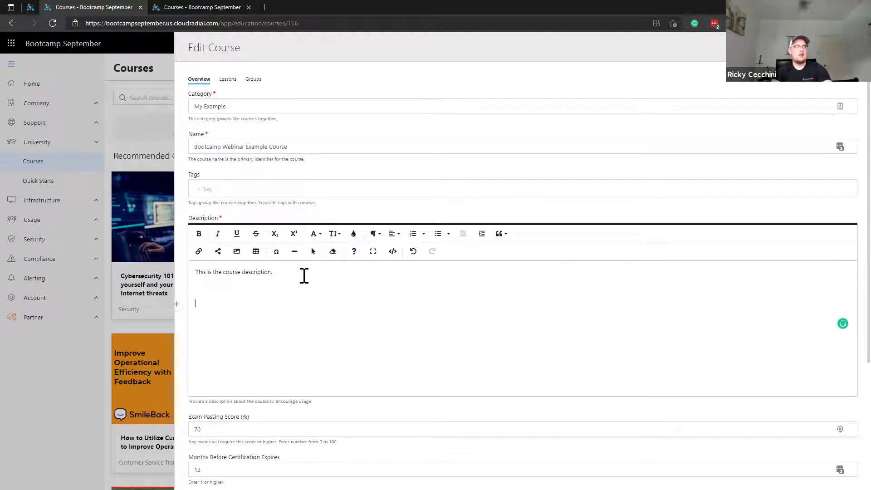
{"action": "type", "text": "How lon g"}
{"action": "key", "text": "BackSpace"}
{"action": "key", "text": "BackSpace"}
{"action": "type", "text": "g"}
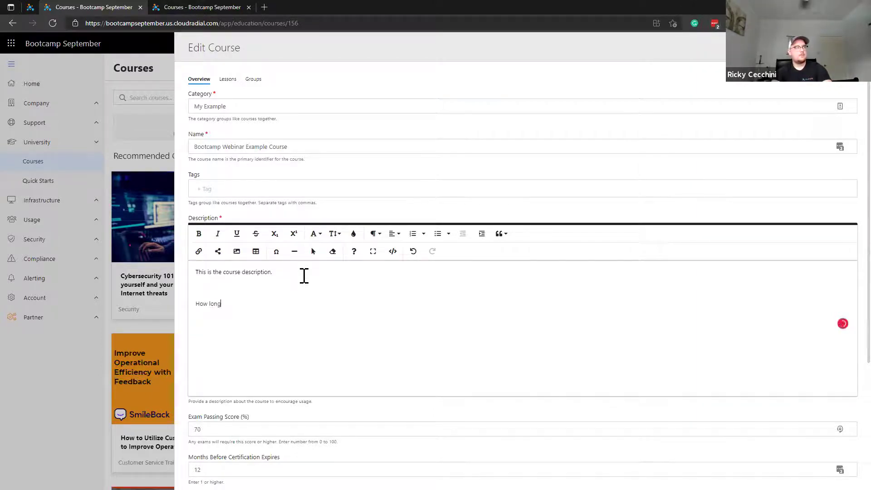
{"action": "type", "text": " will this course take to complete? 3 minutes."}
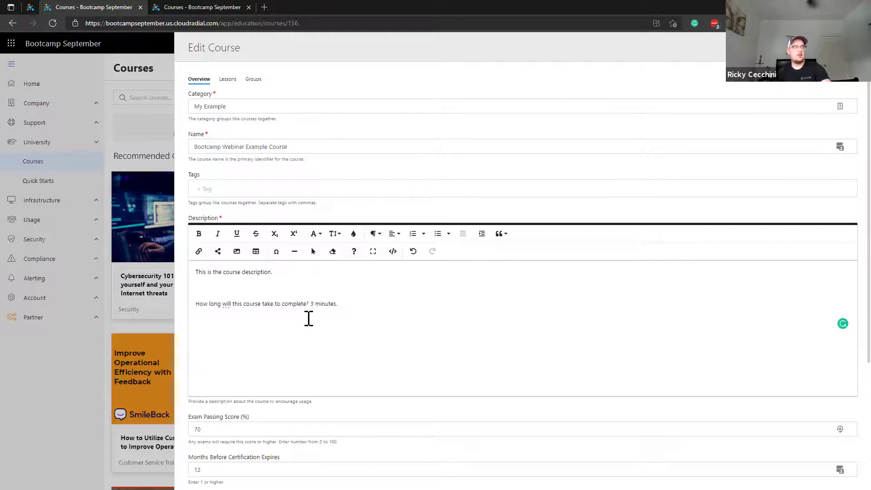
- Make the question "How long will this course take to complete?" bold and remove the empty line below it
{"action": "left_click_drag", "start_coordinate": [309, 304], "coordinate": [188, 305]}
{"action": "key", "text": "ctrl+b"}
{"action": "left_click", "coordinate": [376, 332]}
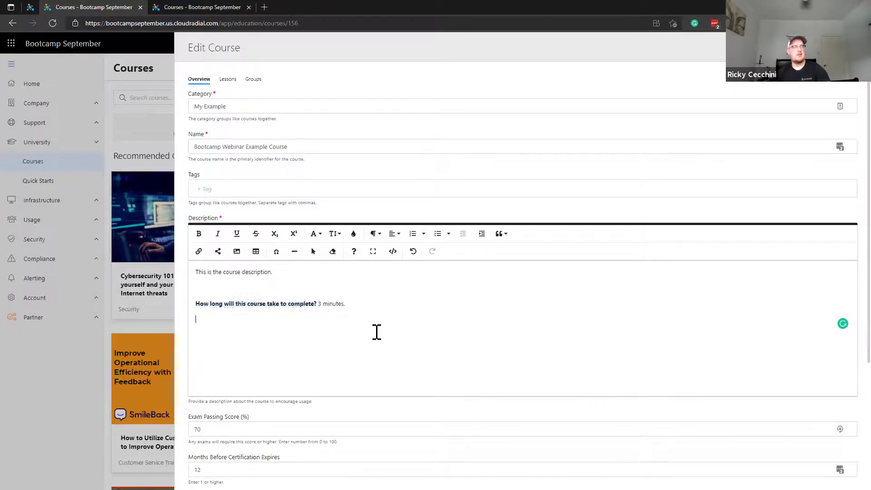
{"action": "key", "text": "BackSpace"}
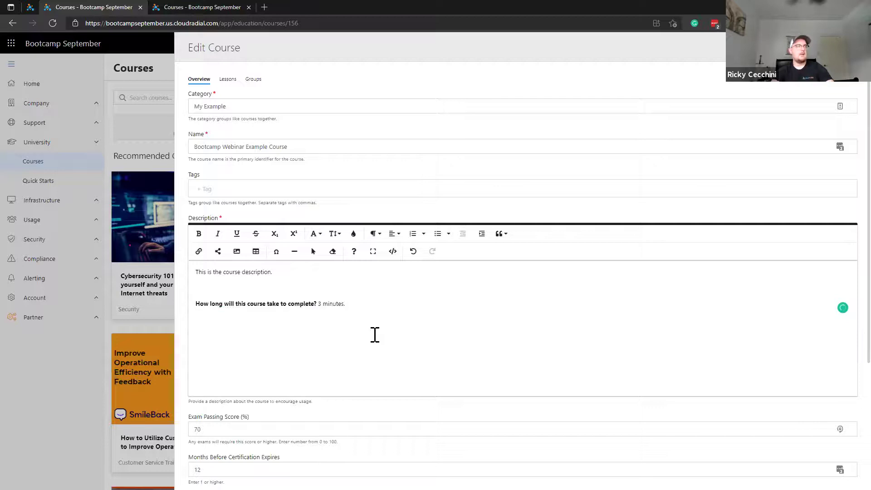
- Set the course's exam passing score to 50 percent
{"action": "scroll", "coordinate": [378, 317], "scroll_direction": "down", "scroll_amount": 2}
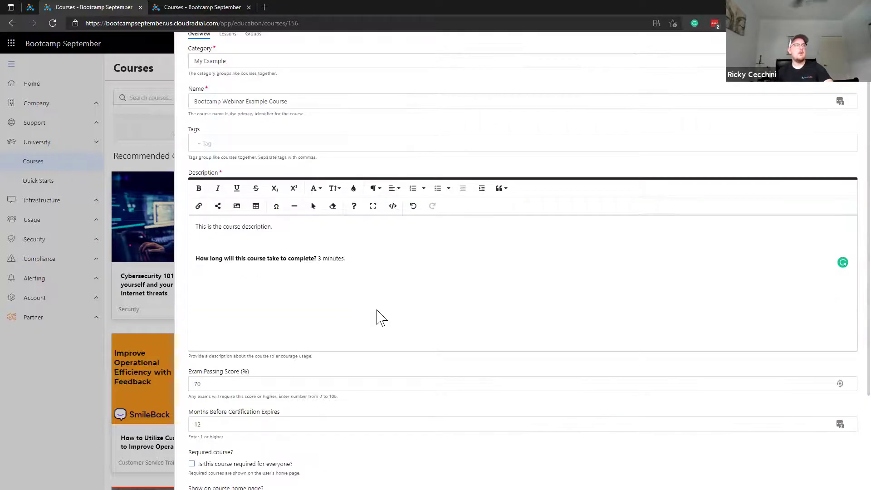
{"action": "scroll", "coordinate": [243, 336], "scroll_direction": "down", "scroll_amount": 1}
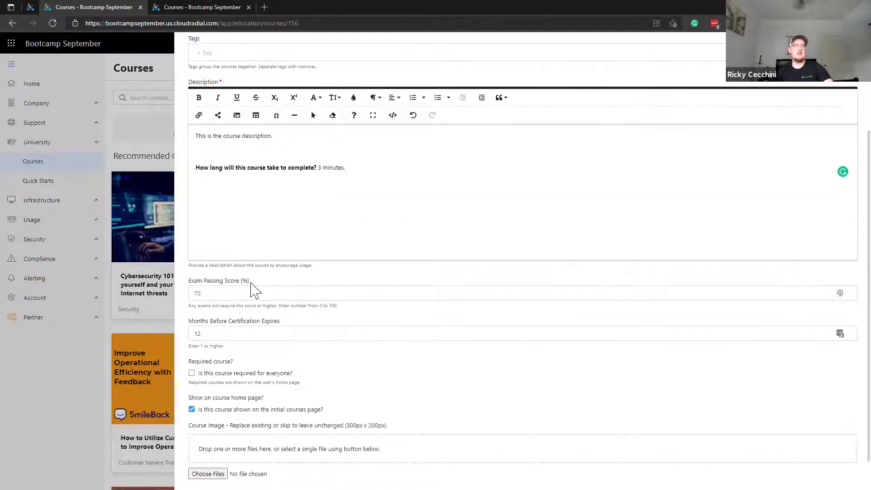
{"action": "double_click", "coordinate": [282, 292]}
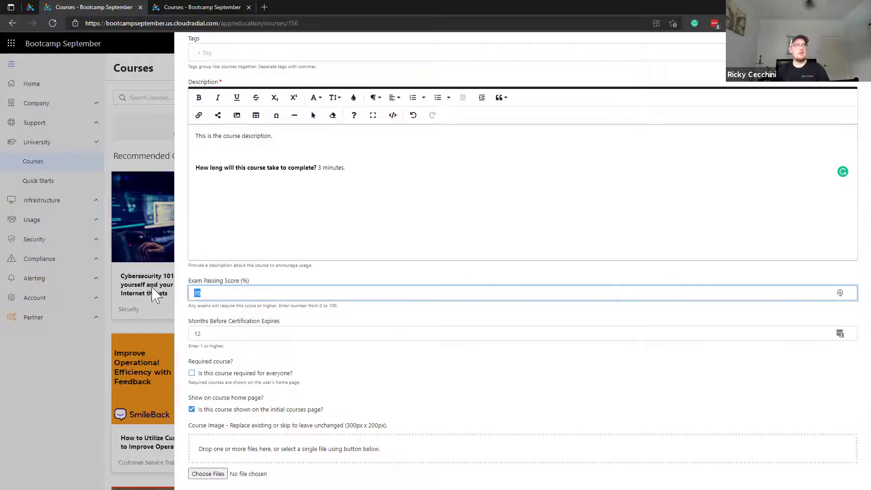
{"action": "left_click", "coordinate": [344, 308]}
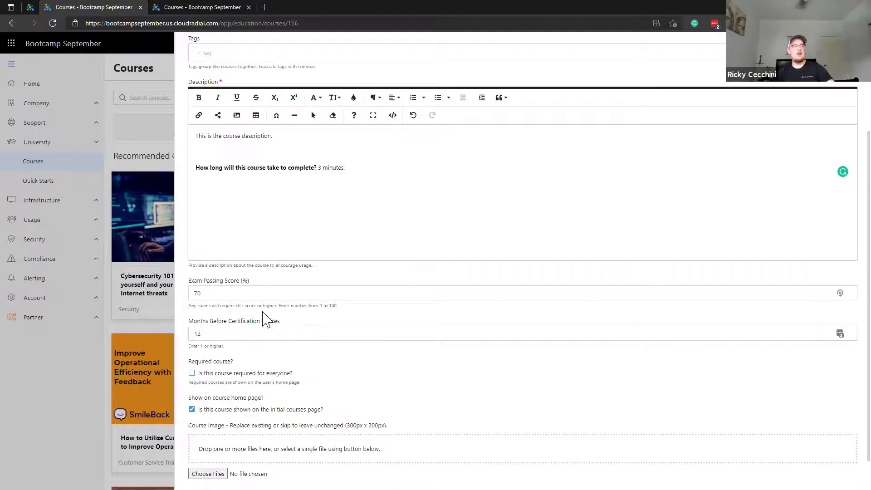
{"action": "double_click", "coordinate": [246, 292]}
{"action": "type", "text": "50"}
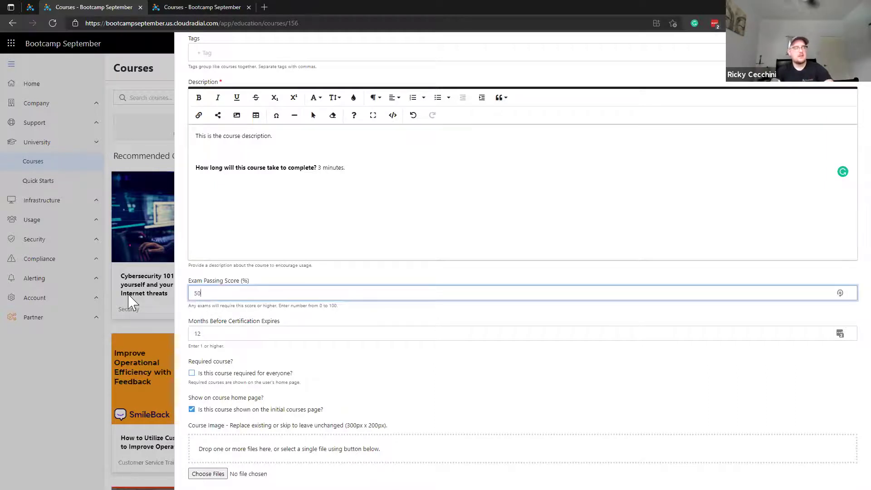
{"action": "left_click", "coordinate": [272, 313]}
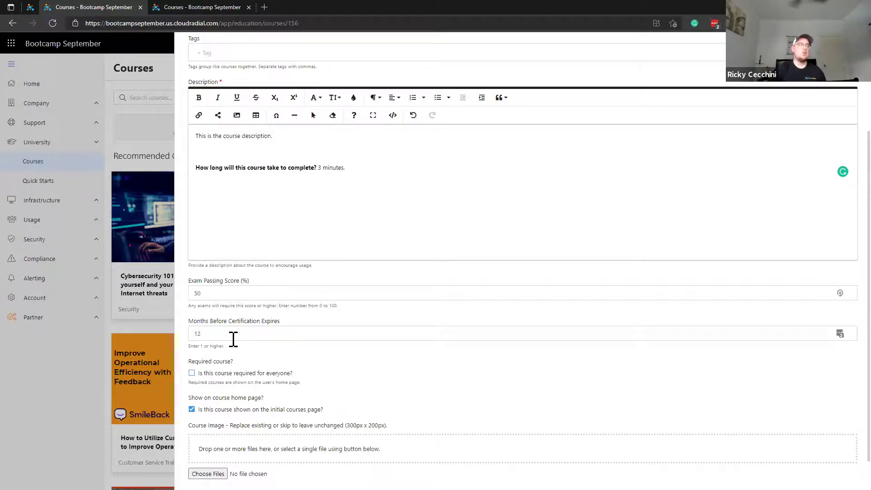
- Review the form's required-course and home-page options, and open the portal's Home page in the second browser tab
{"action": "scroll", "coordinate": [282, 363], "scroll_direction": "down", "scroll_amount": 1}
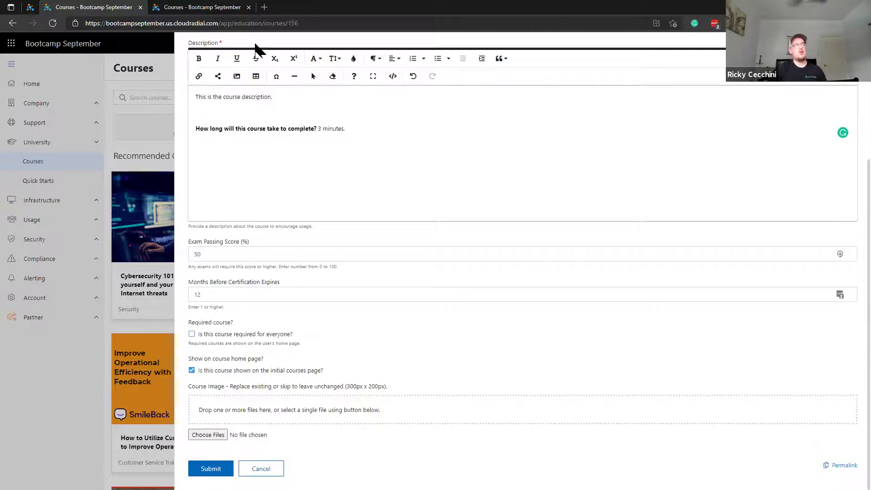
{"action": "left_click", "coordinate": [229, 9]}
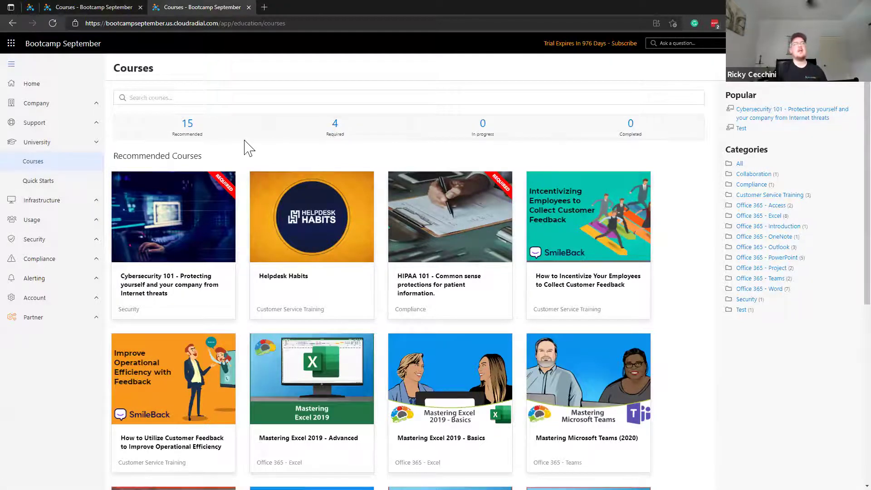
{"action": "left_click", "coordinate": [90, 86]}
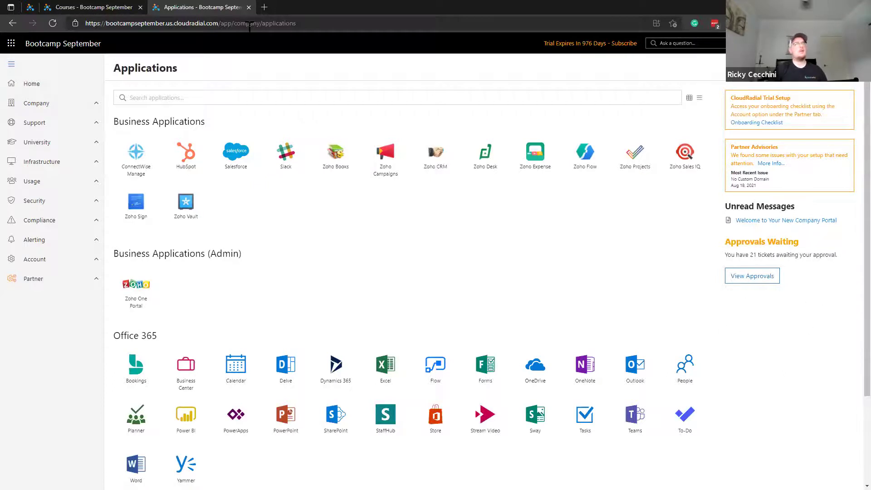
{"action": "left_click", "coordinate": [64, 7]}
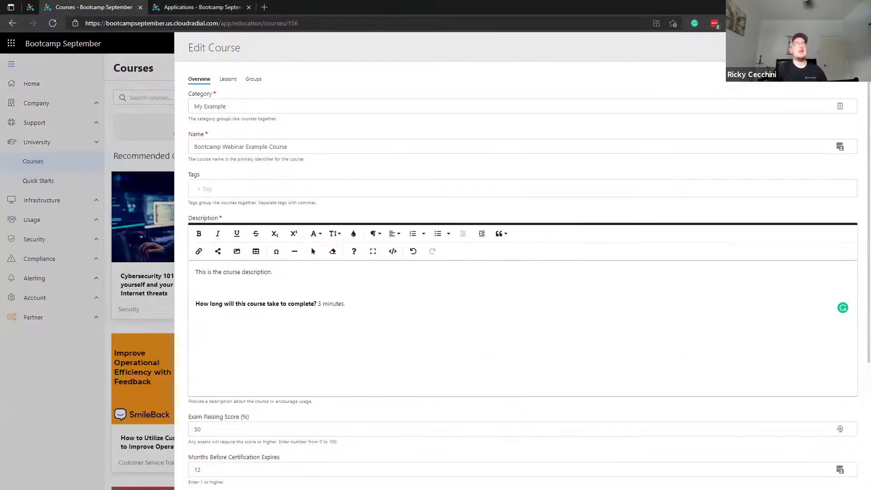
{"action": "left_click", "coordinate": [229, 7]}
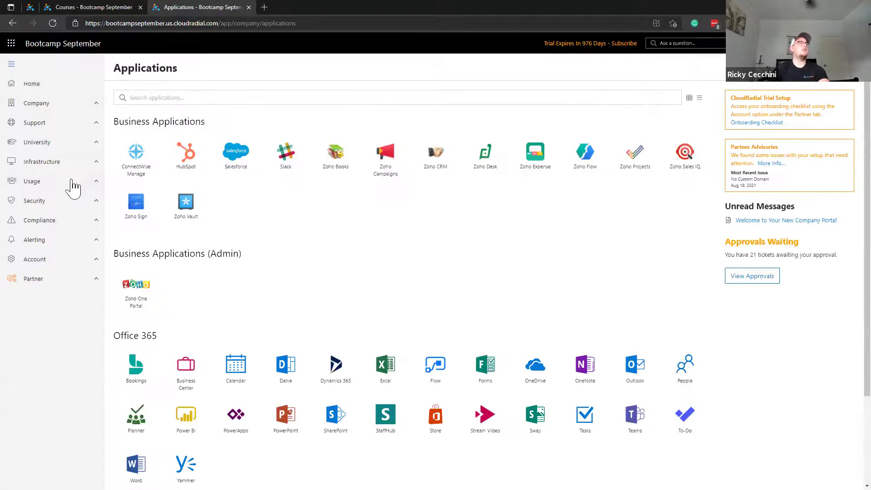
- Impersonate an administrator account from the portal's user list, view that user's waiting required courses, and close the impersonation tab
{"action": "left_click", "coordinate": [62, 182]}
{"action": "left_click", "coordinate": [91, 219]}
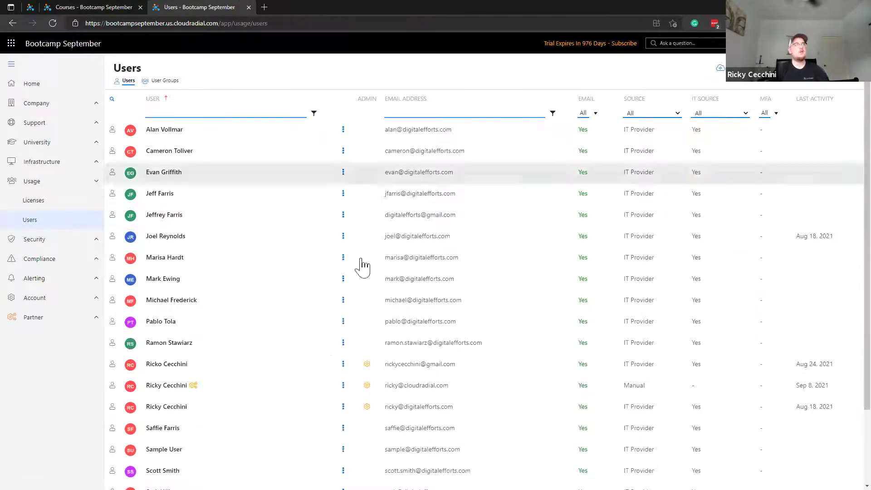
{"action": "left_click", "coordinate": [343, 363]}
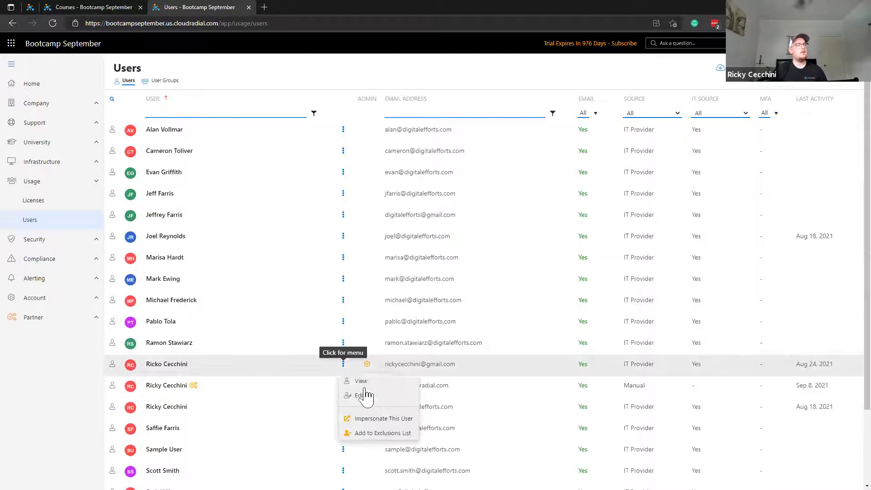
{"action": "left_click", "coordinate": [383, 420]}
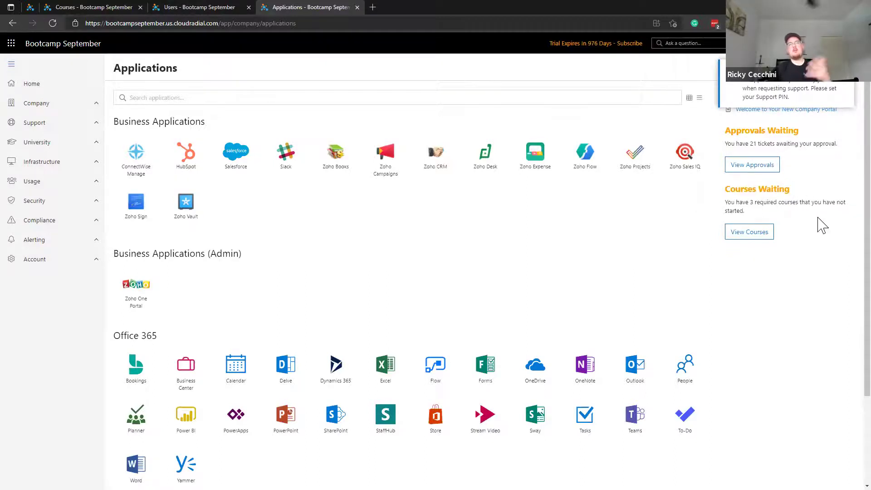
{"action": "left_click", "coordinate": [760, 248]}
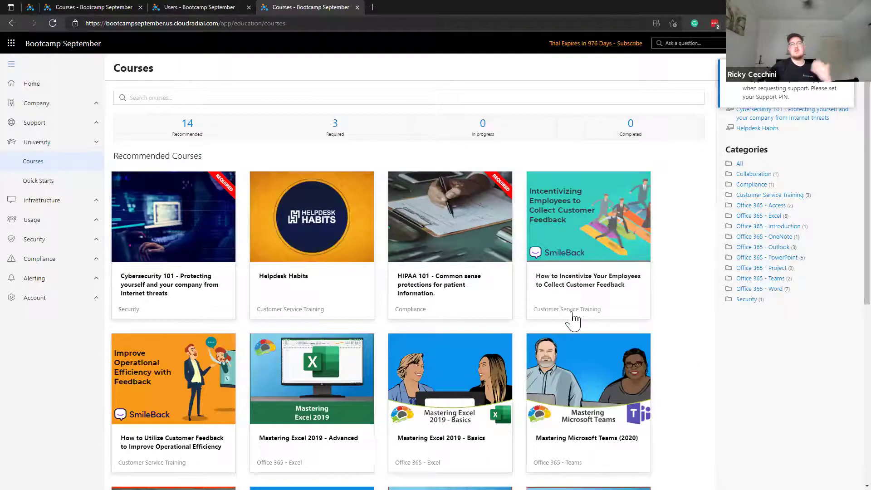
{"action": "left_click", "coordinate": [357, 8]}
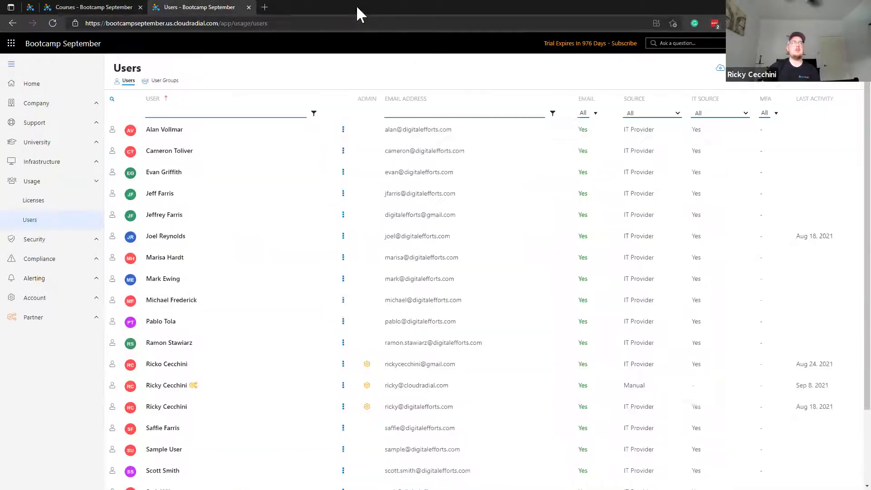
- Review the example course's remaining settings and compare the home-page option with the portal's Courses page in the second browser tab
{"action": "left_click", "coordinate": [103, 8]}
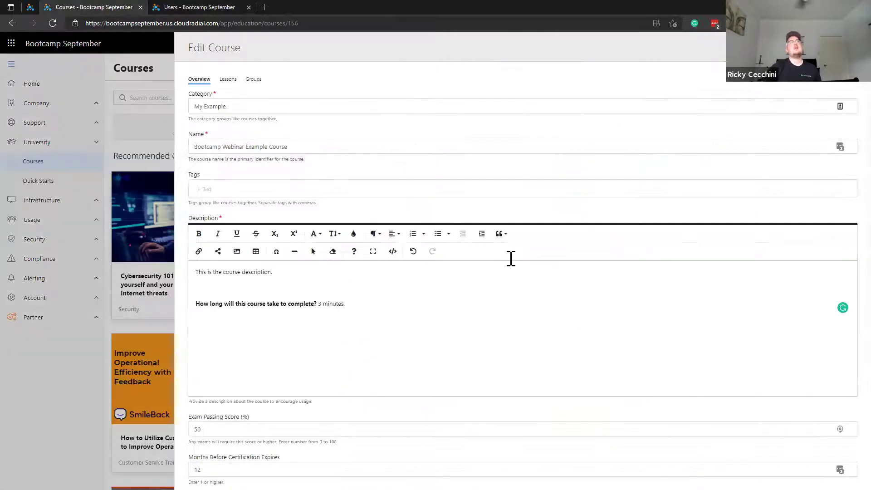
{"action": "scroll", "coordinate": [454, 299], "scroll_direction": "down", "scroll_amount": 2}
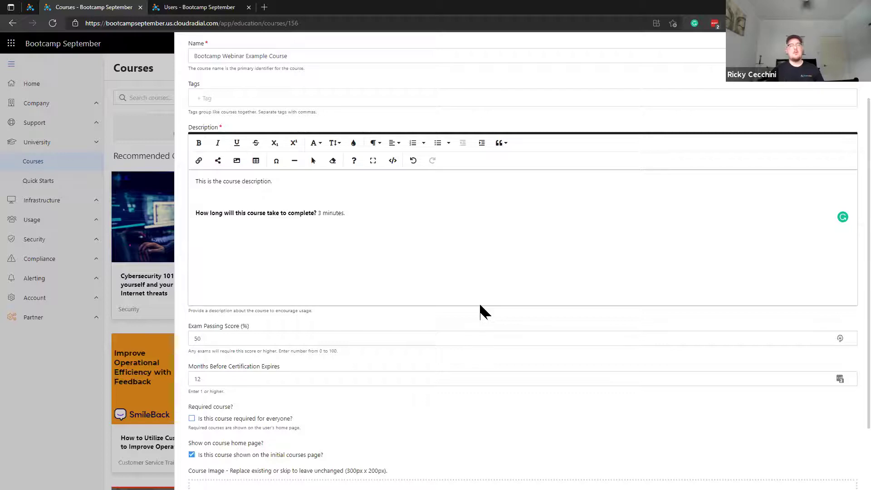
{"action": "scroll", "coordinate": [470, 284], "scroll_direction": "down", "scroll_amount": 1}
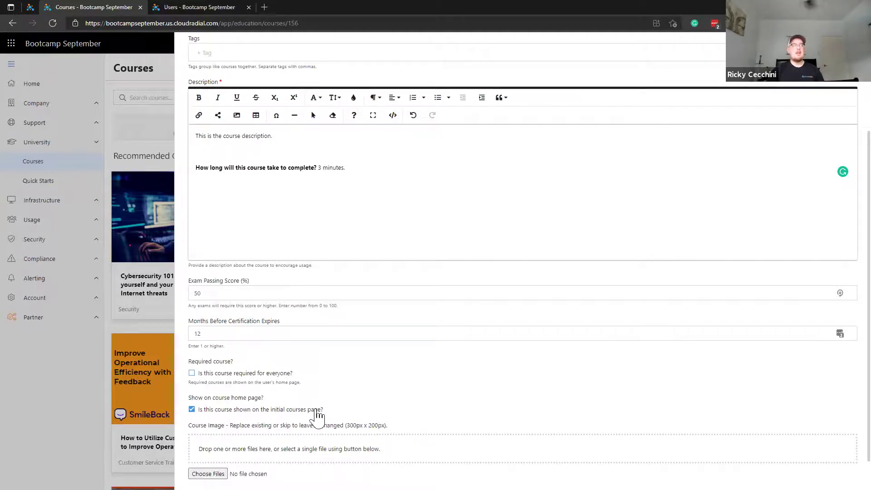
{"action": "scroll", "coordinate": [303, 406], "scroll_direction": "down", "scroll_amount": 1}
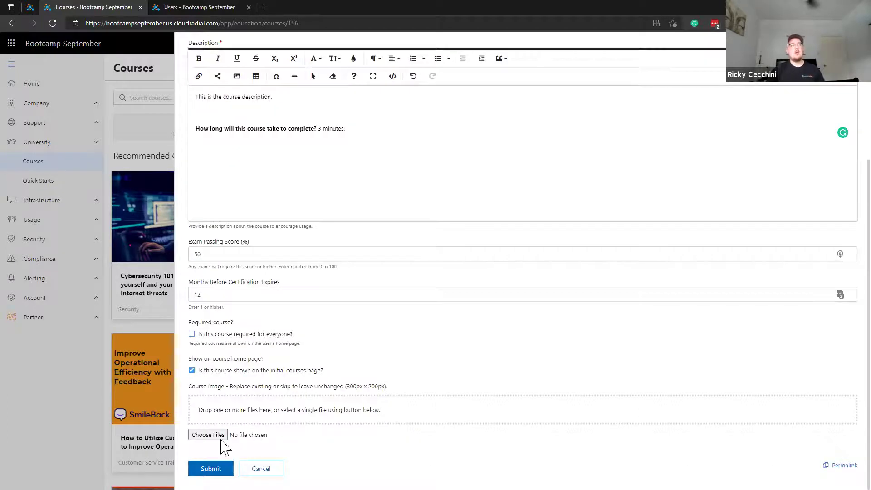
{"action": "left_click", "coordinate": [195, 7]}
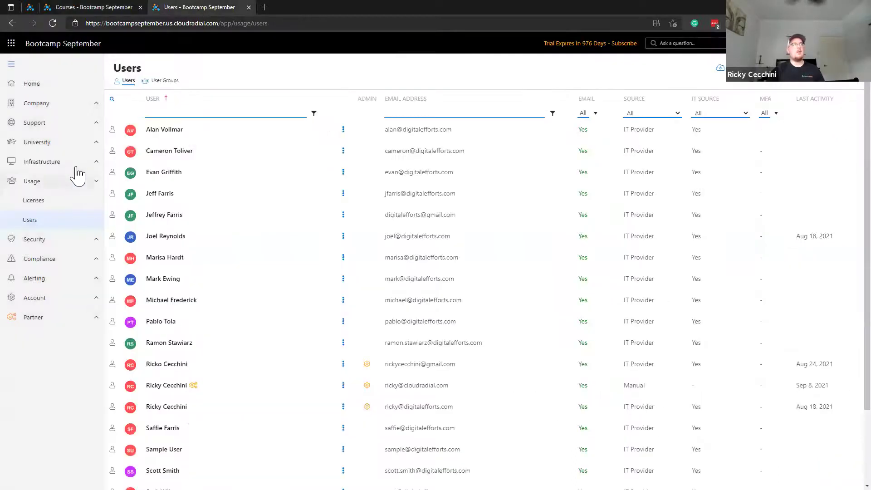
{"action": "left_click", "coordinate": [80, 144]}
{"action": "left_click", "coordinate": [79, 163]}
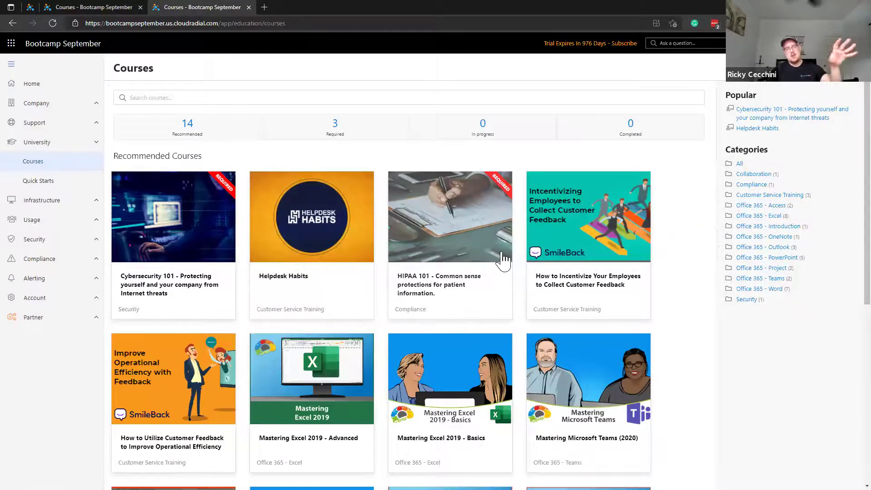
{"action": "left_click", "coordinate": [89, 6]}
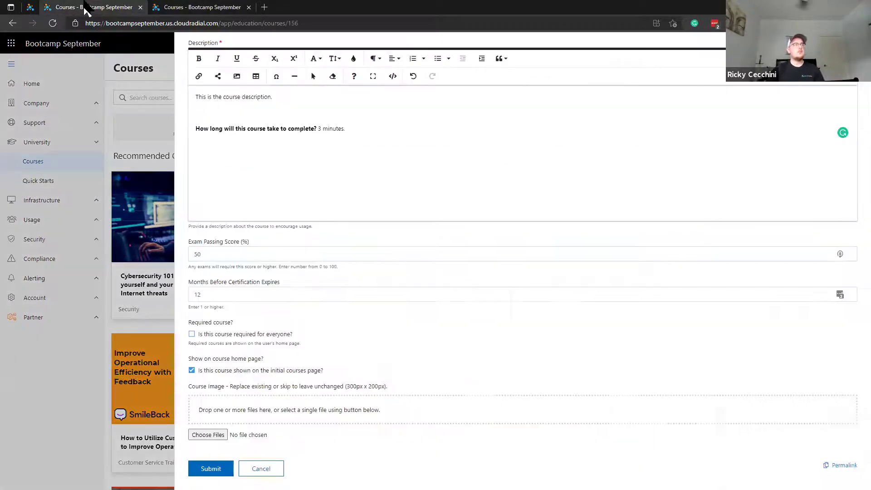
- Add "256x256 logo.png" from the Desktop as the example course's image and submit the course
{"action": "scroll", "coordinate": [326, 381], "scroll_direction": "up", "scroll_amount": 3}
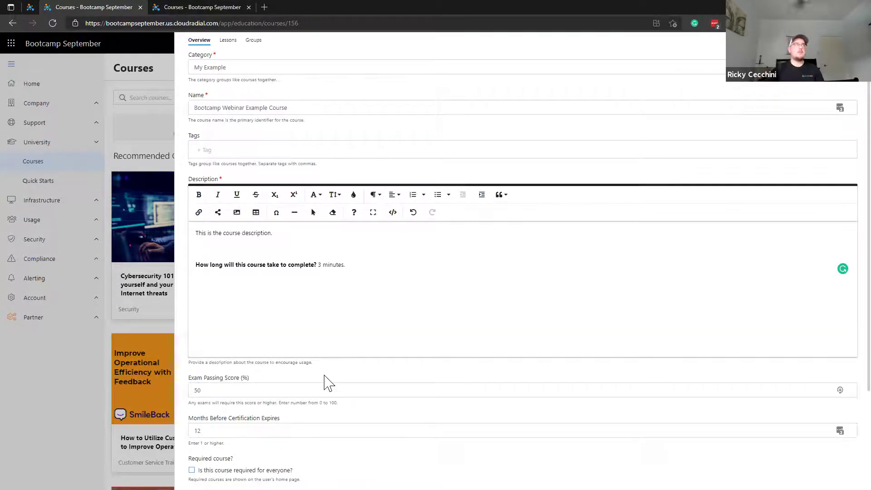
{"action": "scroll", "coordinate": [359, 298], "scroll_direction": "up", "scroll_amount": 1}
{"action": "scroll", "coordinate": [359, 304], "scroll_direction": "down", "scroll_amount": 4}
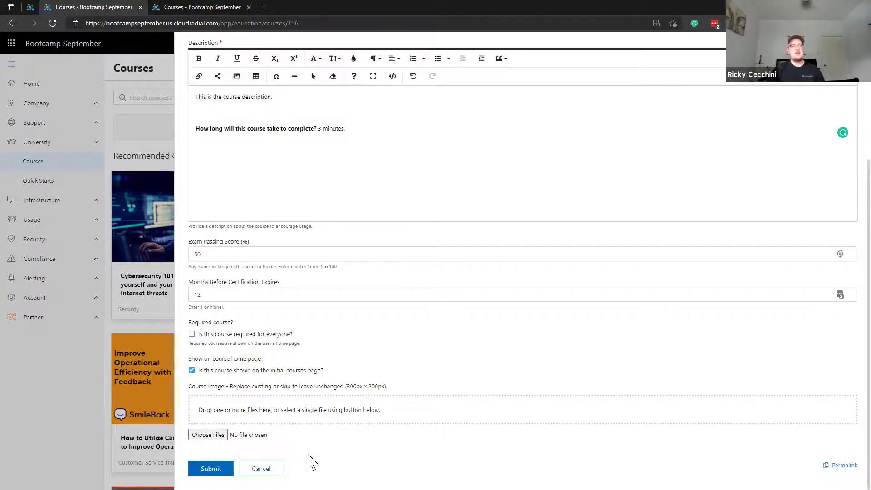
{"action": "left_click", "coordinate": [217, 434]}
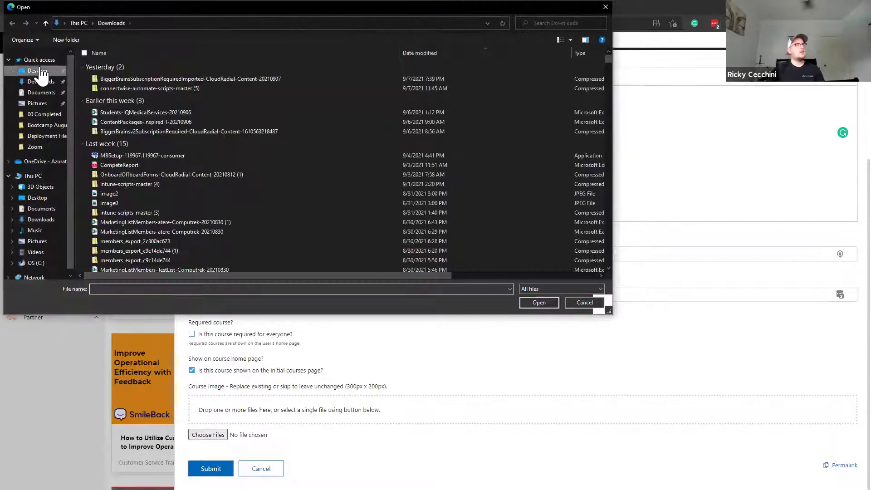
{"action": "left_click", "coordinate": [38, 70]}
{"action": "left_click", "coordinate": [137, 245]}
{"action": "double_click", "coordinate": [135, 243]}
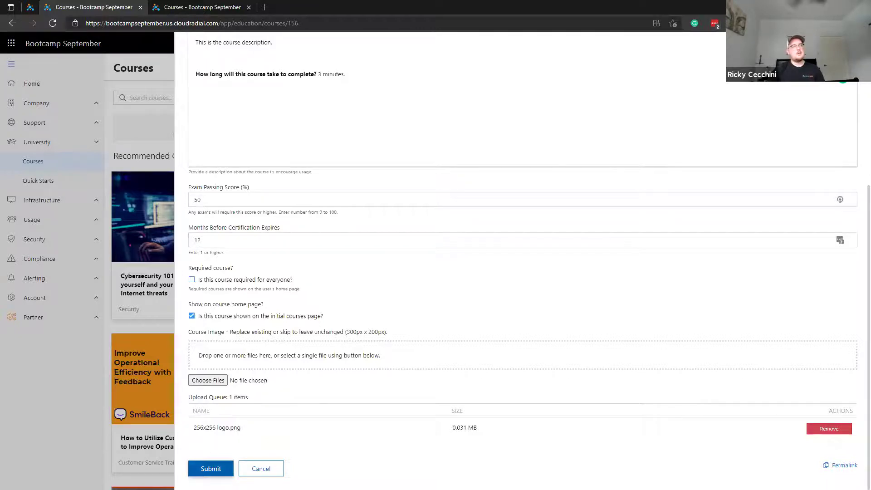
{"action": "left_click", "coordinate": [210, 469]}
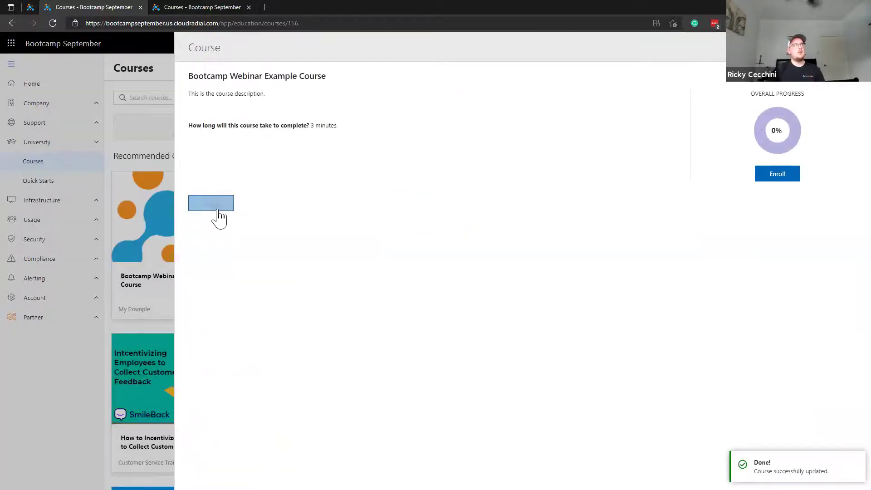
- Check the Bootcamp Webinar Example Course's card and overview page, and compare the course list with the one in the second browser tab
{"action": "left_click", "coordinate": [213, 206]}
{"action": "scroll", "coordinate": [416, 309], "scroll_direction": "down", "scroll_amount": 8}
{"action": "scroll", "coordinate": [195, 266], "scroll_direction": "up", "scroll_amount": 8}
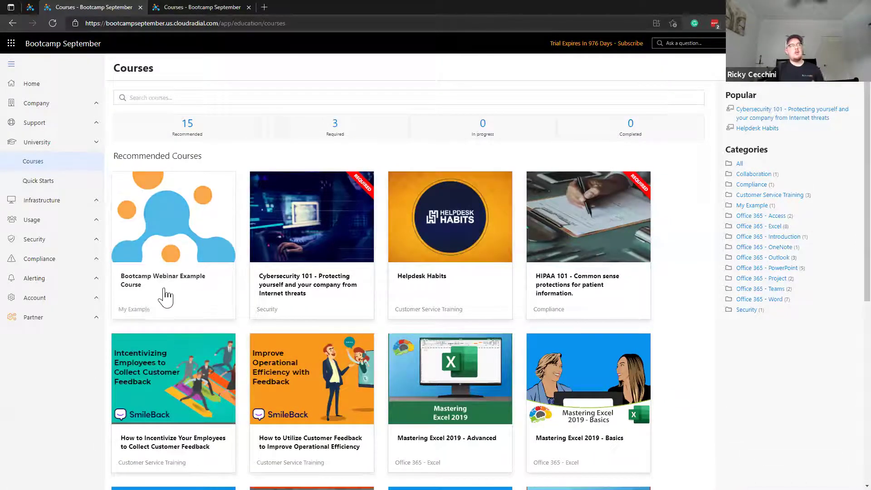
{"action": "left_click", "coordinate": [196, 288]}
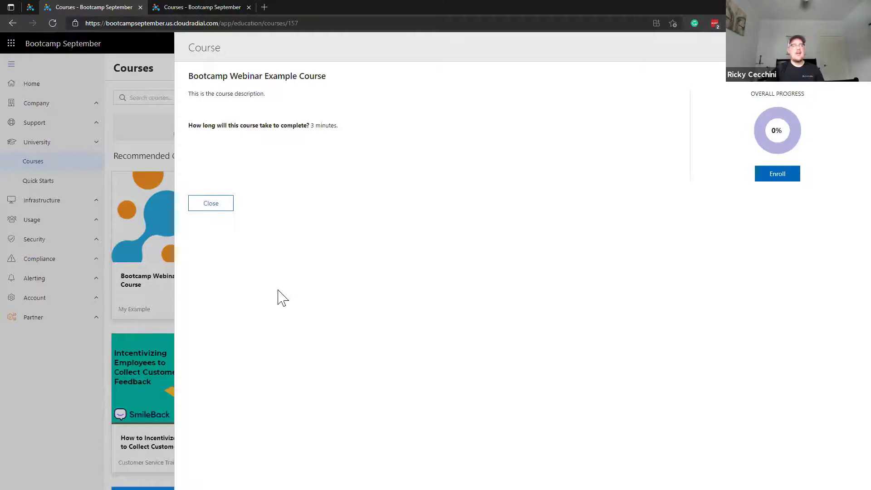
{"action": "left_click", "coordinate": [212, 204]}
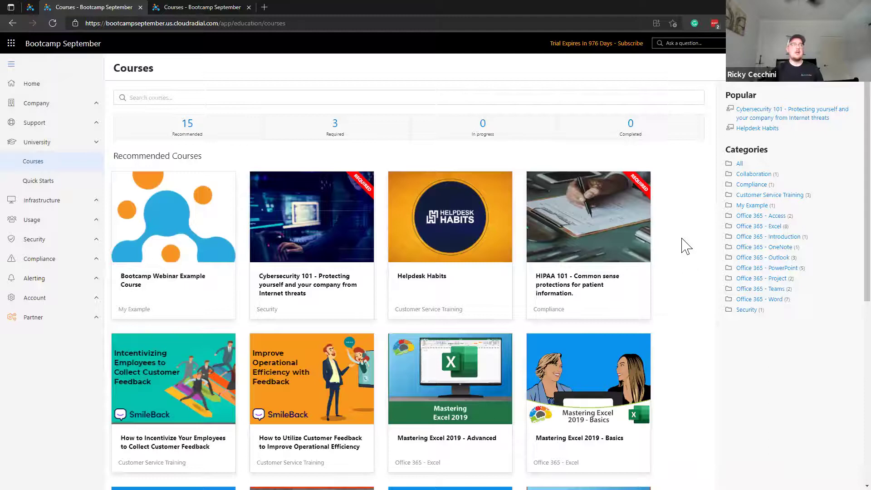
{"action": "left_click", "coordinate": [198, 9]}
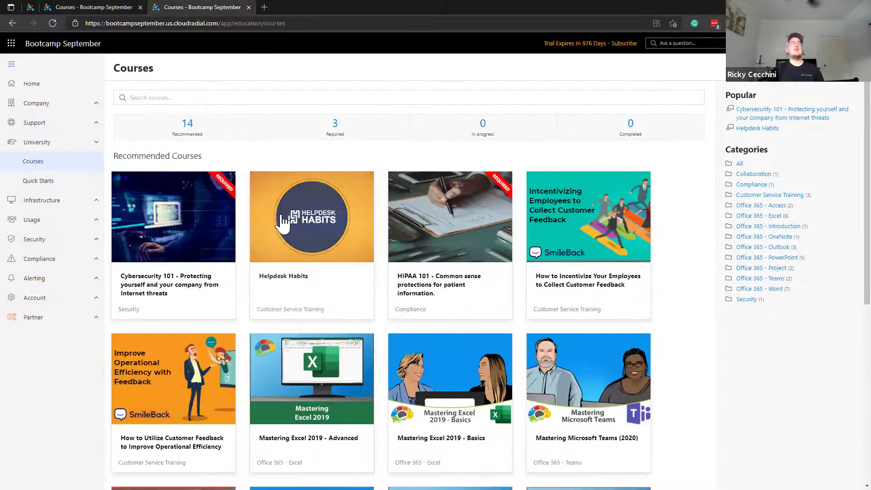
{"action": "left_click", "coordinate": [132, 9]}
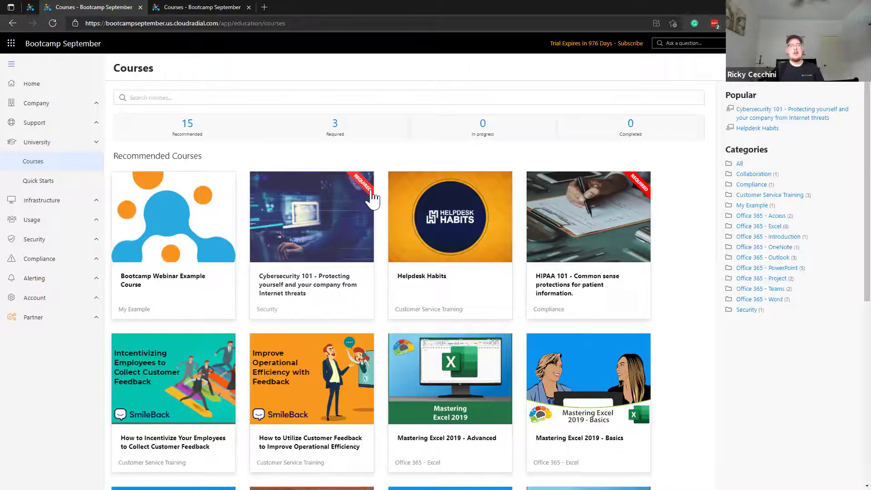
- Open the required course "Cybersecurity 101 - Protecting yourself and your company from Internet threats" and enroll in it
{"action": "left_click", "coordinate": [361, 281]}
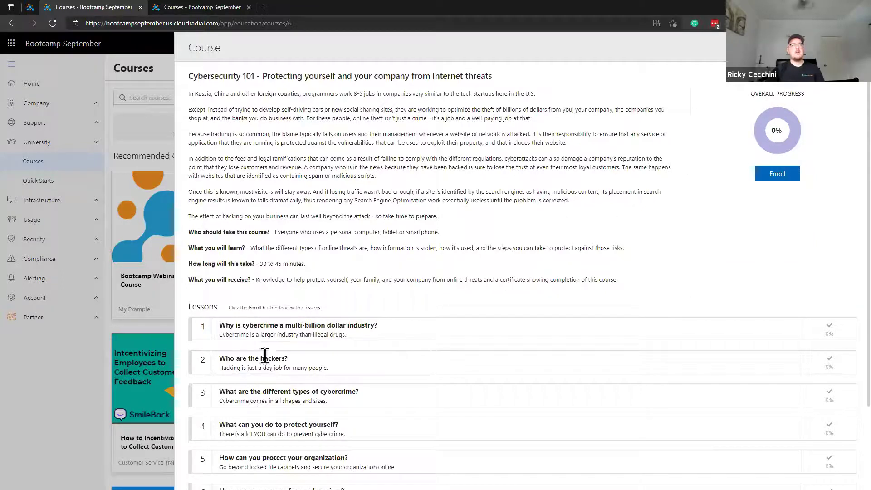
{"action": "left_click", "coordinate": [776, 180]}
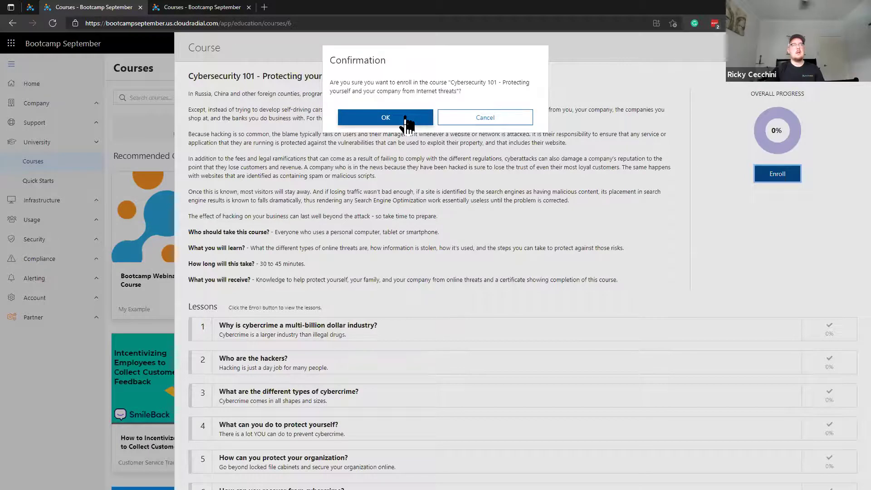
{"action": "left_click", "coordinate": [405, 119]}
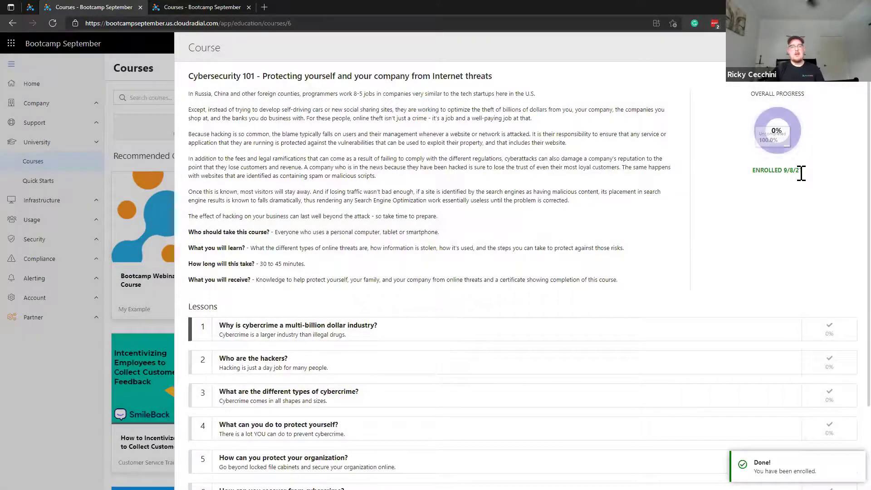
- Go through the first Cybersecurity 101 lesson and submit its exam with the answers "They want everything you've got" and "True"
{"action": "scroll", "coordinate": [298, 384], "scroll_direction": "down", "scroll_amount": 1}
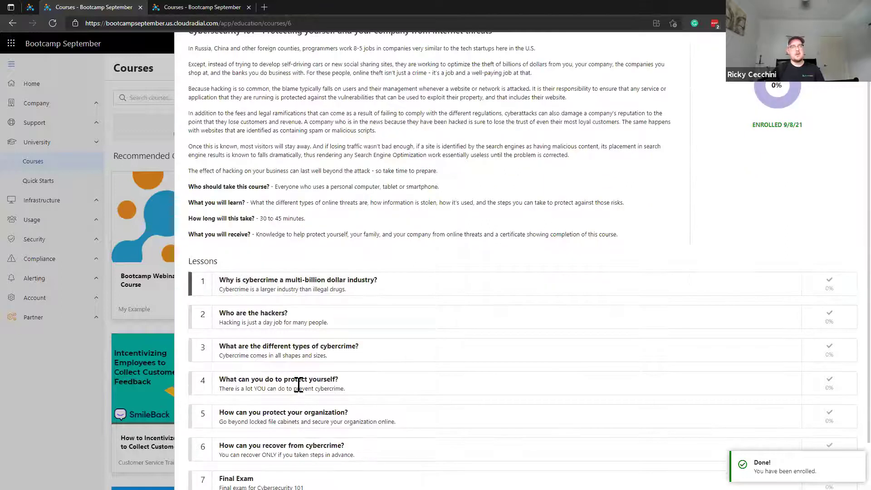
{"action": "scroll", "coordinate": [365, 339], "scroll_direction": "up", "scroll_amount": 1}
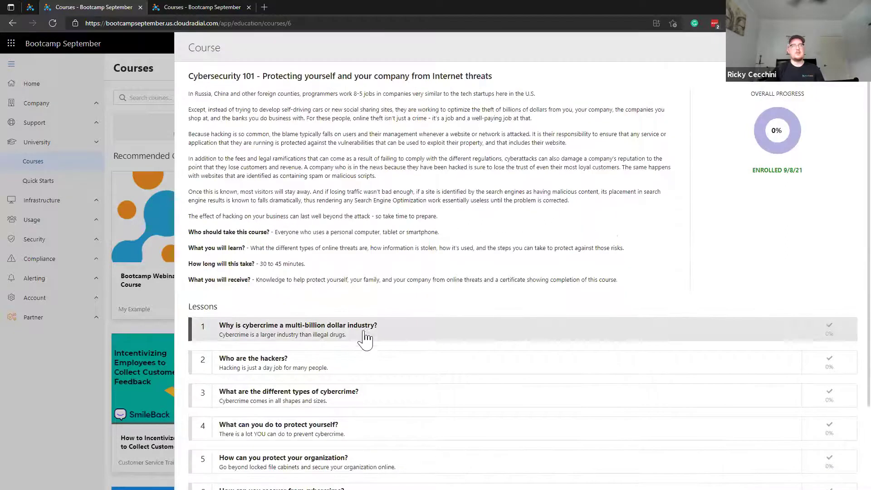
{"action": "left_click", "coordinate": [311, 340]}
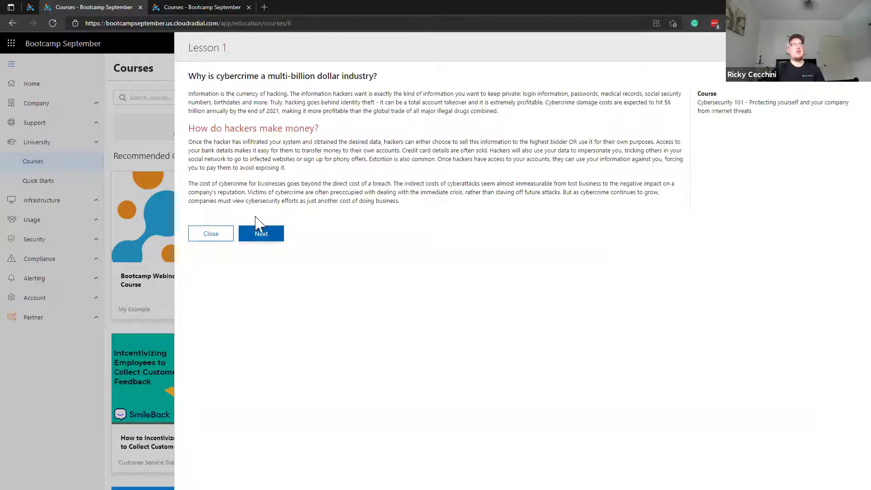
{"action": "left_click", "coordinate": [258, 237]}
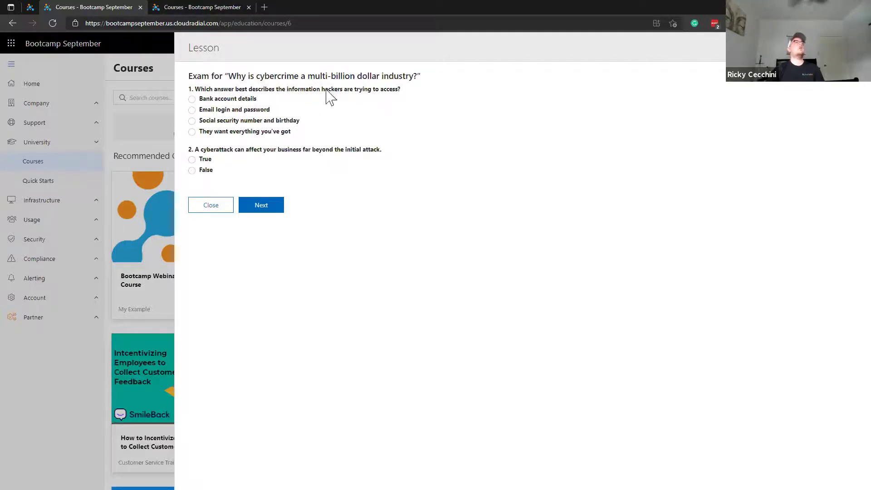
{"action": "left_click", "coordinate": [257, 131]}
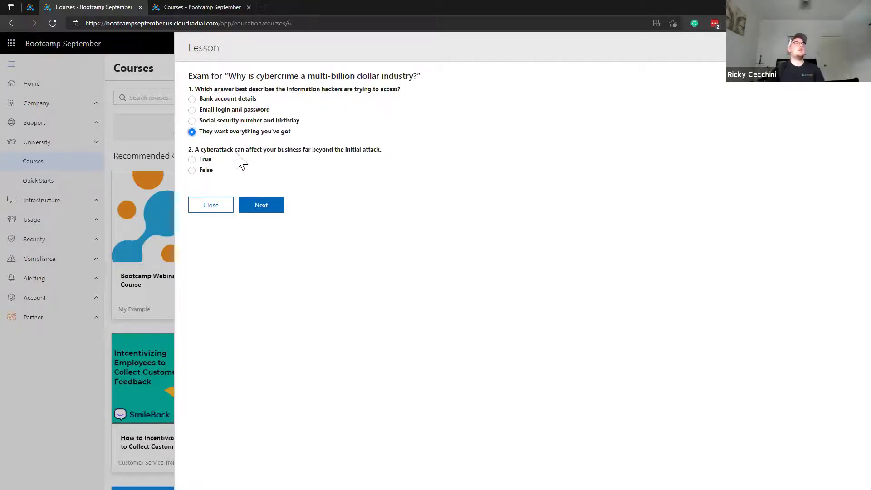
{"action": "left_click", "coordinate": [195, 159]}
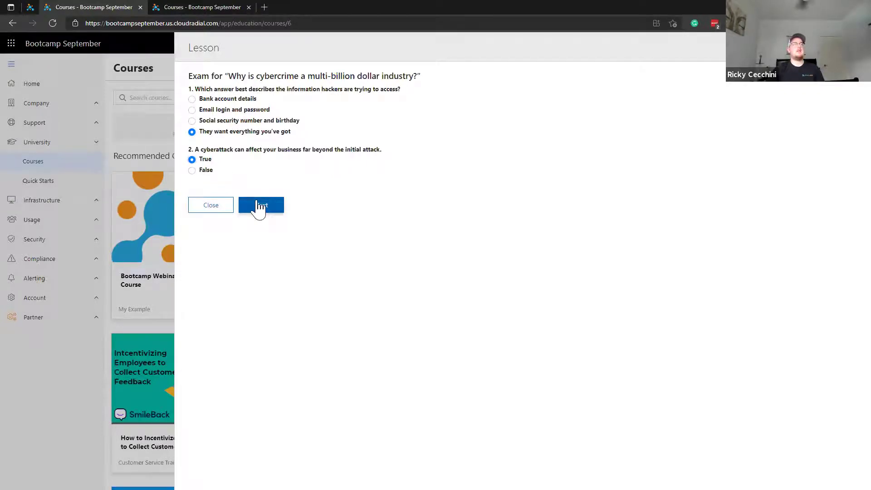
{"action": "left_click", "coordinate": [258, 206]}
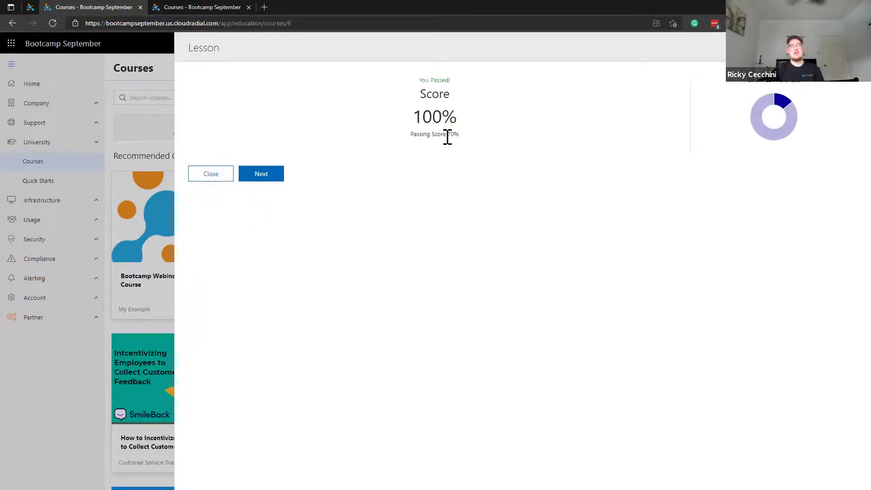
- Go through the "Who are the hackers?" lesson and submit its exam with the answer "Run an anti-virus scan"
{"action": "left_click", "coordinate": [266, 179]}
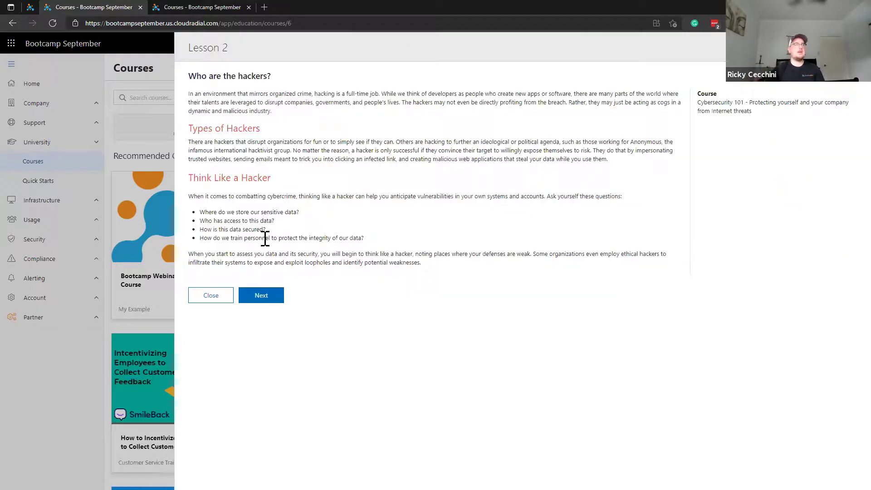
{"action": "left_click", "coordinate": [268, 297]}
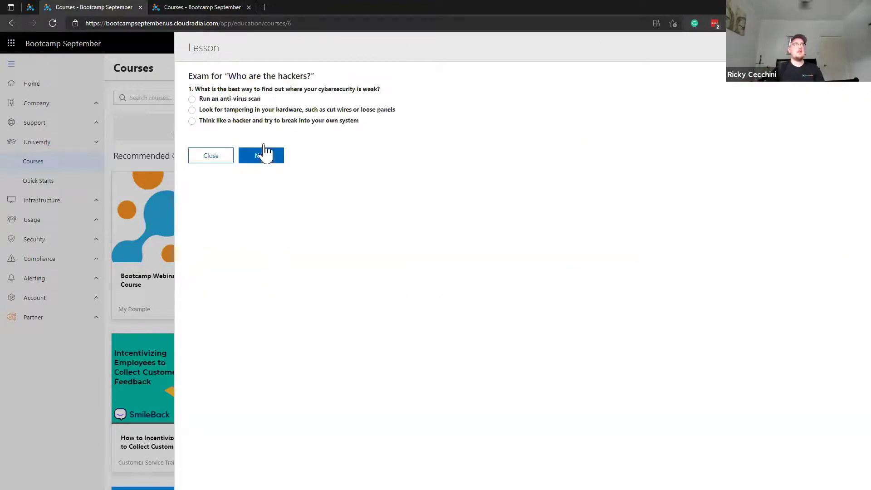
{"action": "left_click", "coordinate": [240, 99]}
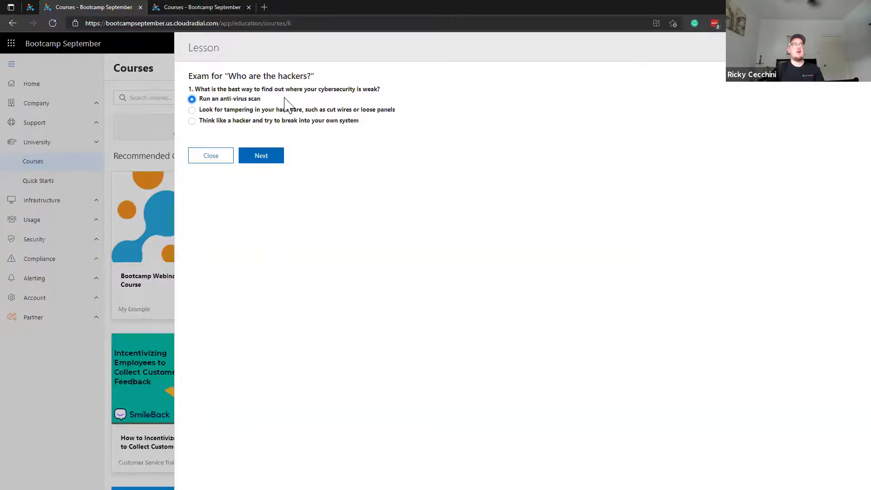
{"action": "left_click", "coordinate": [277, 157]}
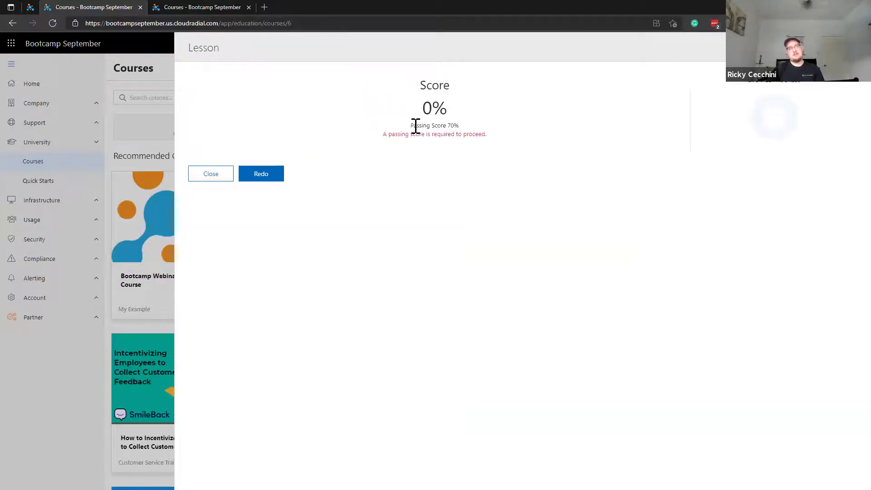
- Redo the "Who are the hackers?" exam with the answer "Think like a hacker and try to break into your own system"
{"action": "left_click", "coordinate": [277, 182]}
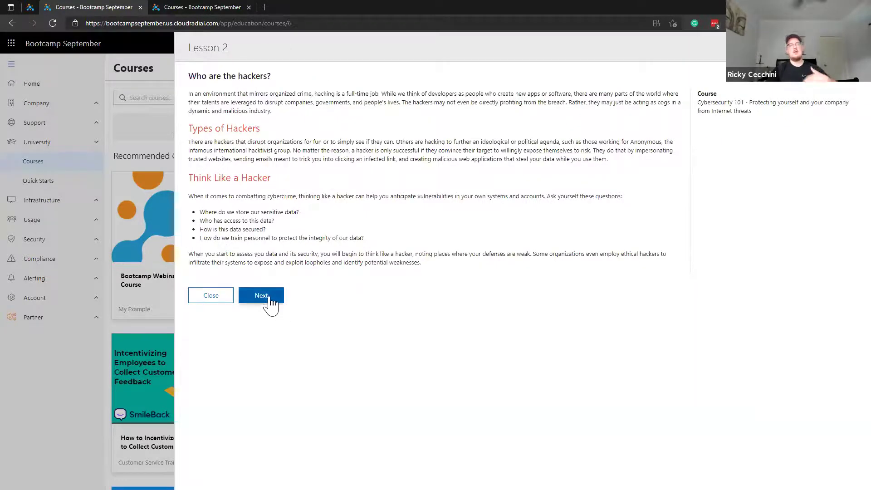
{"action": "left_click", "coordinate": [261, 295]}
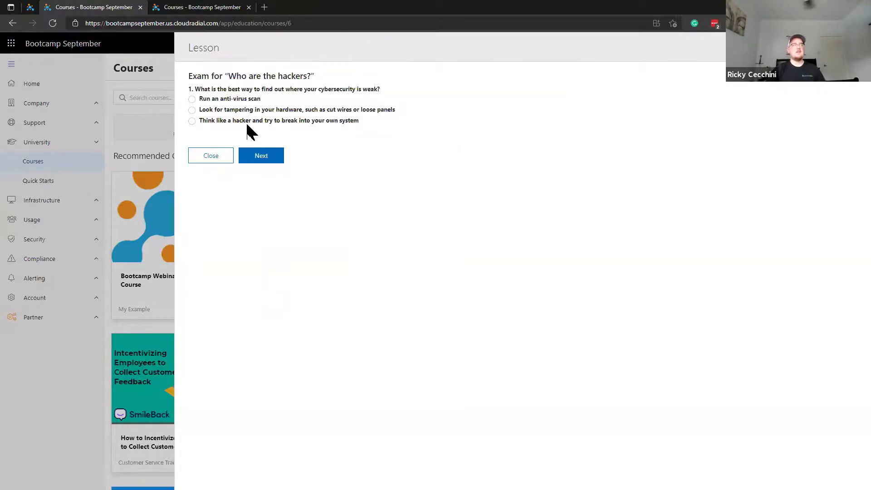
{"action": "left_click", "coordinate": [248, 124]}
{"action": "left_click", "coordinate": [261, 158]}
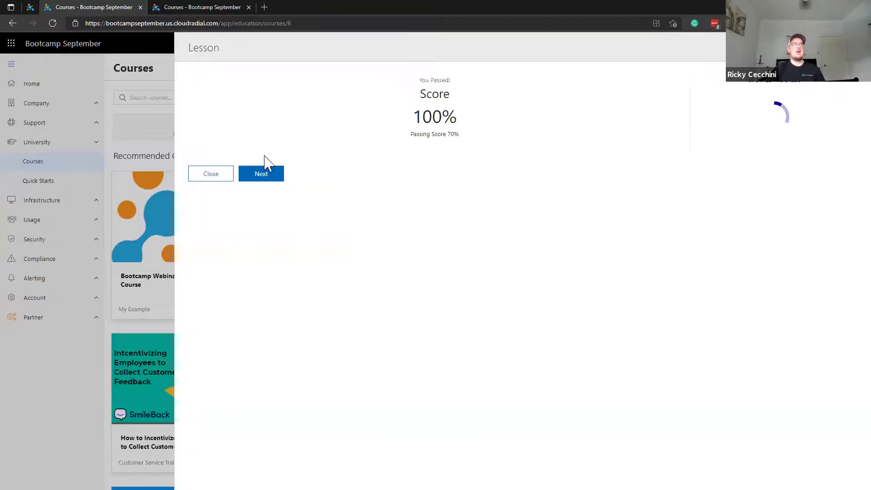
- Submit the lesson 3 exam with "Yes" and the answer about files named "spyware", and return to the lesson for a redo
{"action": "left_click", "coordinate": [266, 178]}
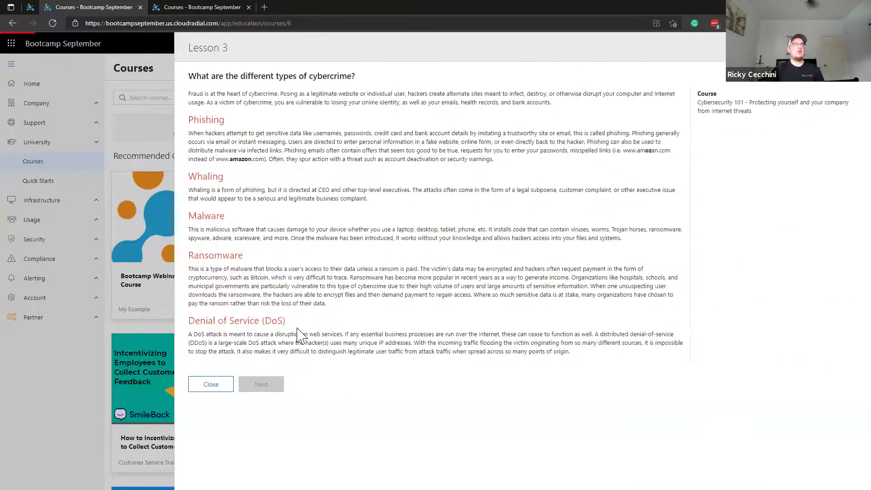
{"action": "left_click", "coordinate": [261, 385]}
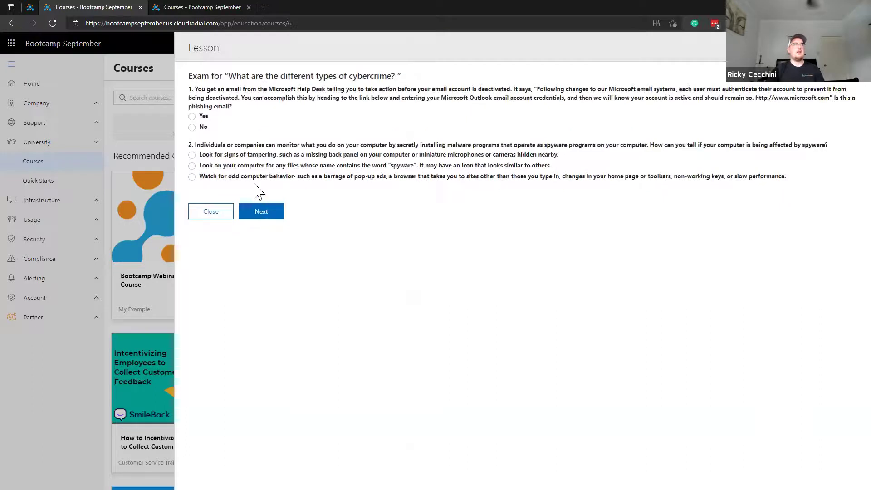
{"action": "left_click", "coordinate": [203, 117]}
{"action": "left_click", "coordinate": [212, 166]}
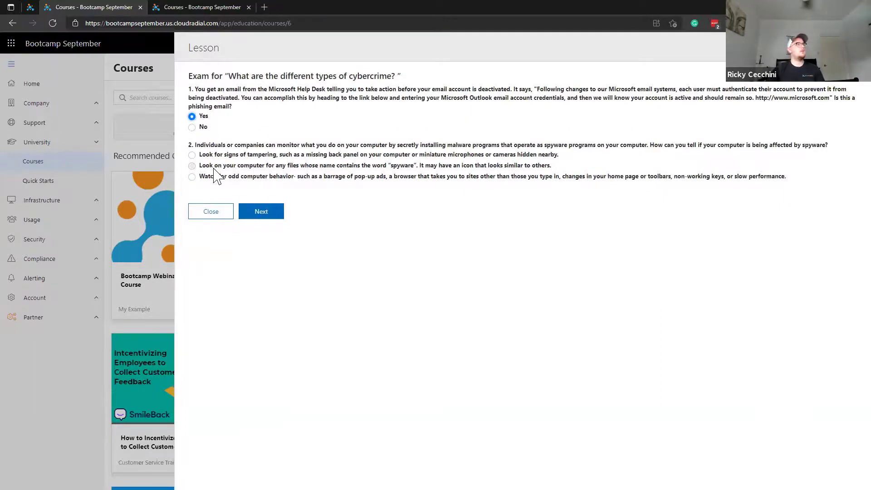
{"action": "left_click", "coordinate": [245, 212]}
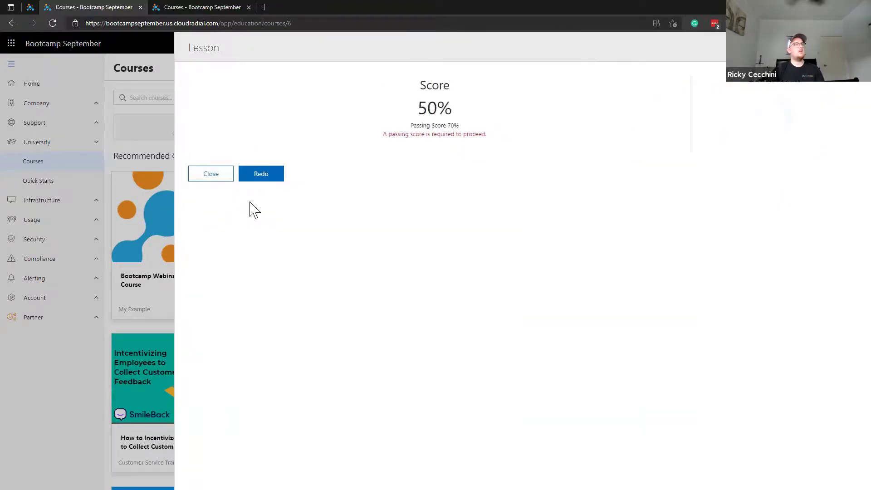
{"action": "left_click", "coordinate": [275, 175]}
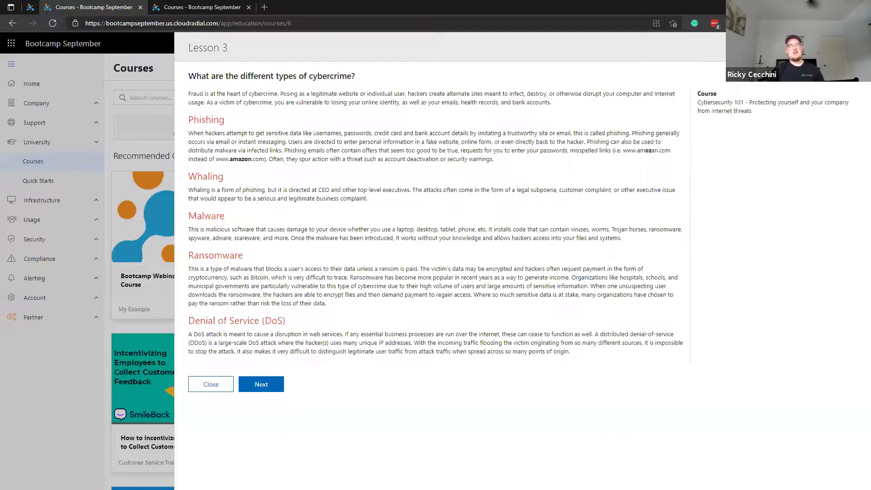
- Close the lesson, review the Cybersecurity 101 overall progress and lesson list, and return to the course list
{"action": "left_click", "coordinate": [210, 384]}
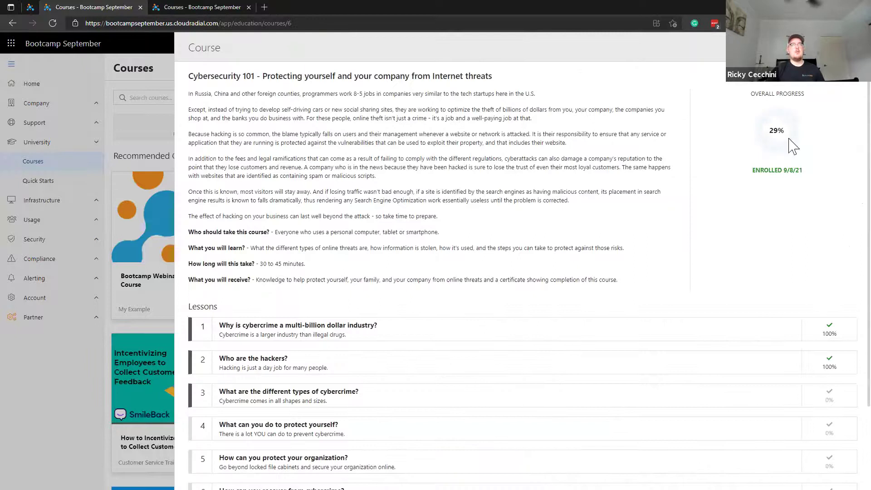
{"action": "scroll", "coordinate": [586, 225], "scroll_direction": "down", "scroll_amount": 1}
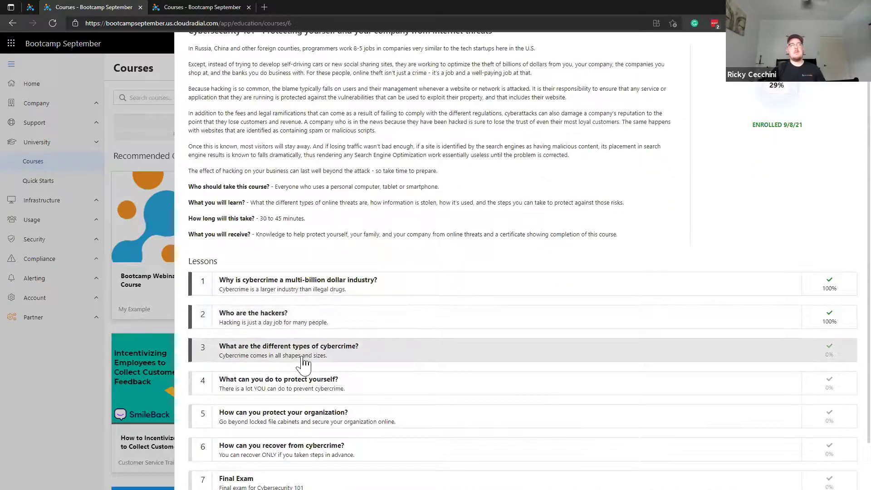
{"action": "scroll", "coordinate": [304, 363], "scroll_direction": "up", "scroll_amount": 1}
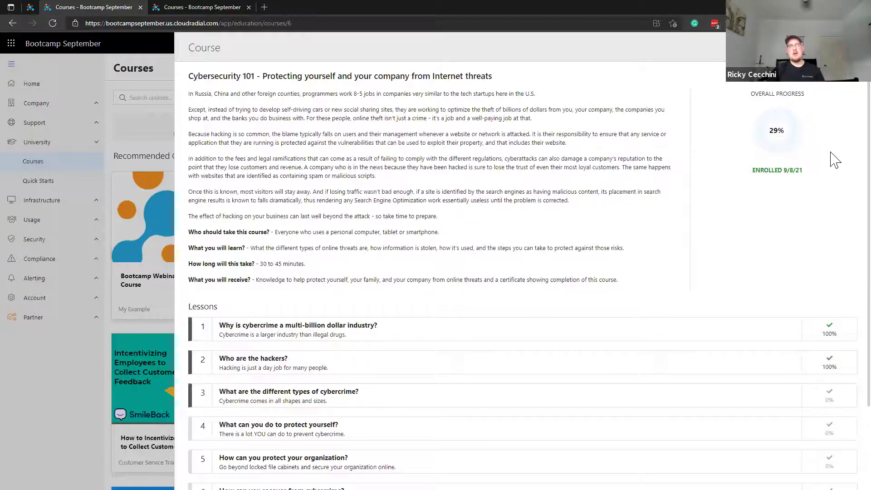
{"action": "key", "text": "Escape"}
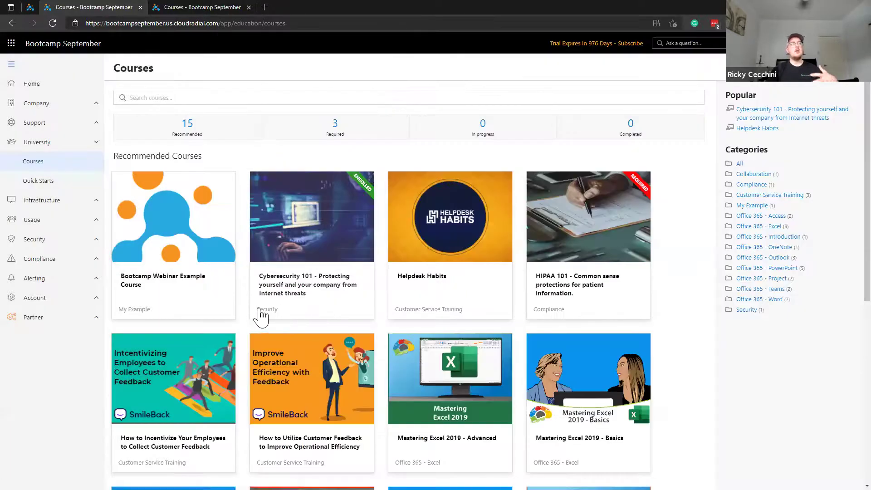
- Open the Bootcamp Webinar Example Course for editing and add a new lesson to it
{"action": "left_click", "coordinate": [226, 281]}
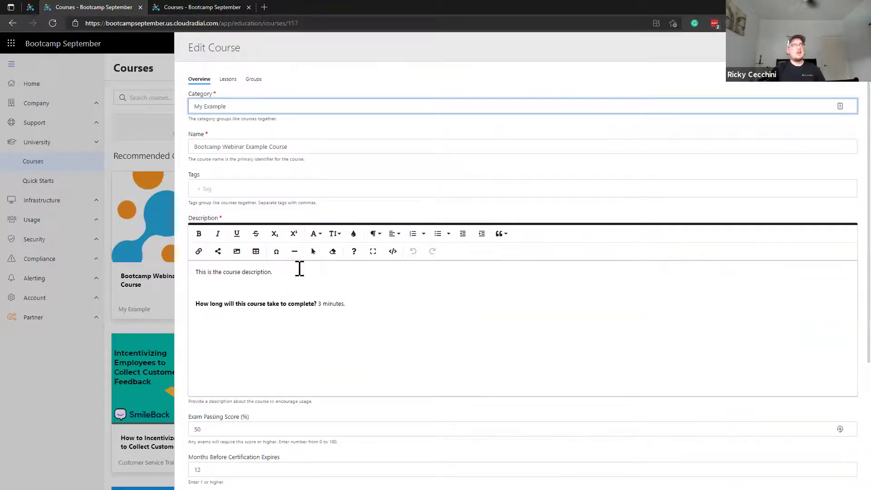
{"action": "left_click", "coordinate": [227, 80]}
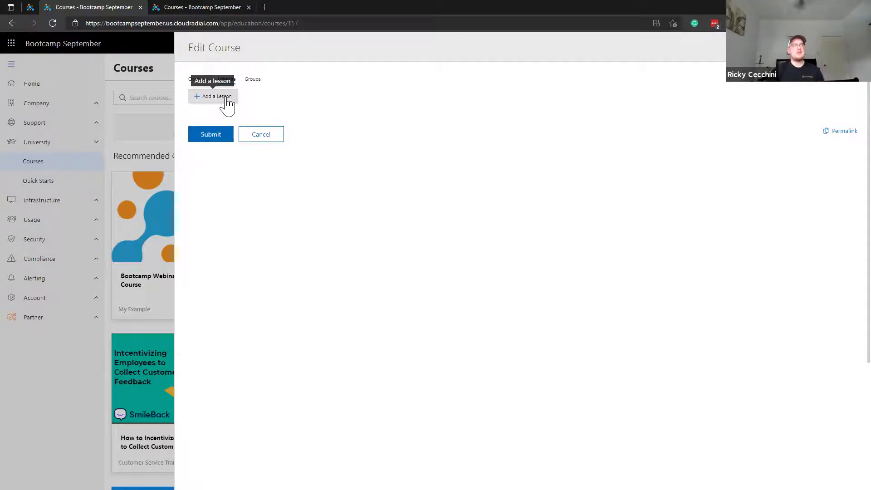
{"action": "left_click", "coordinate": [228, 99]}
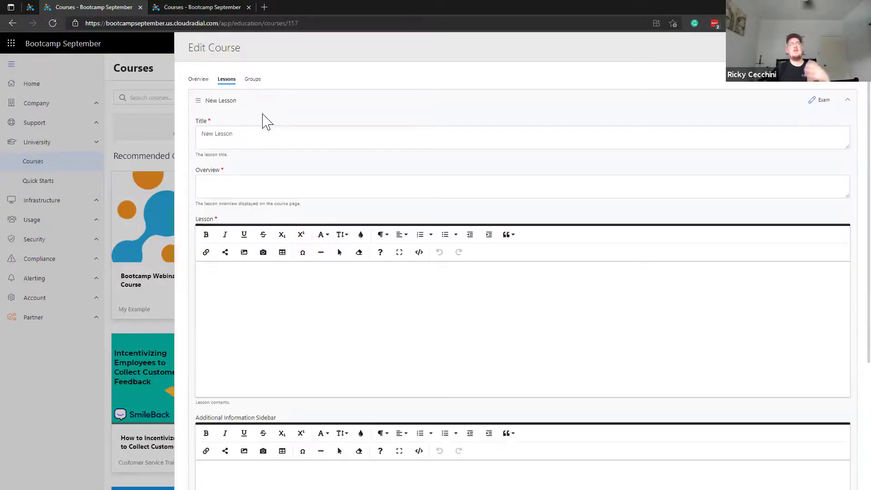
- Add two more blank lessons to the example course and collapse all lesson entries
{"action": "left_click", "coordinate": [228, 103]}
{"action": "left_click", "coordinate": [221, 129]}
{"action": "left_click", "coordinate": [224, 133]}
{"action": "left_click", "coordinate": [227, 159]}
{"action": "left_click", "coordinate": [228, 163]}
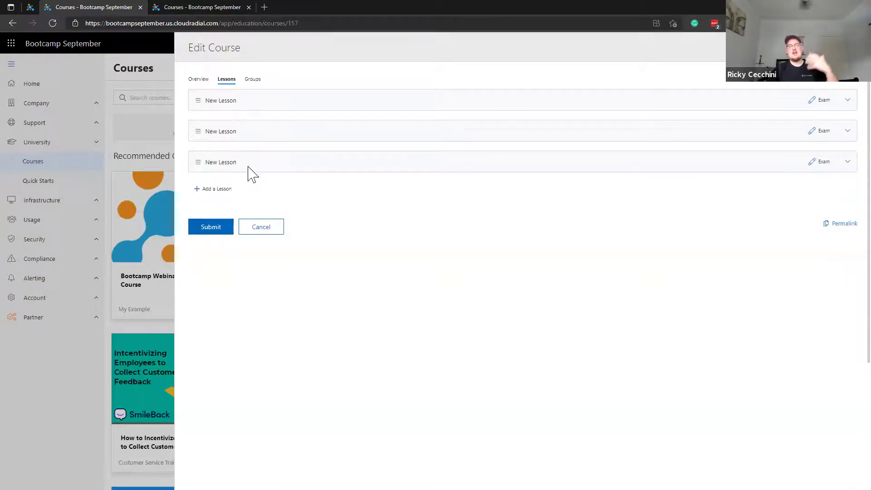
- Delete the third and second blank lessons from the example course
{"action": "left_click", "coordinate": [229, 161]}
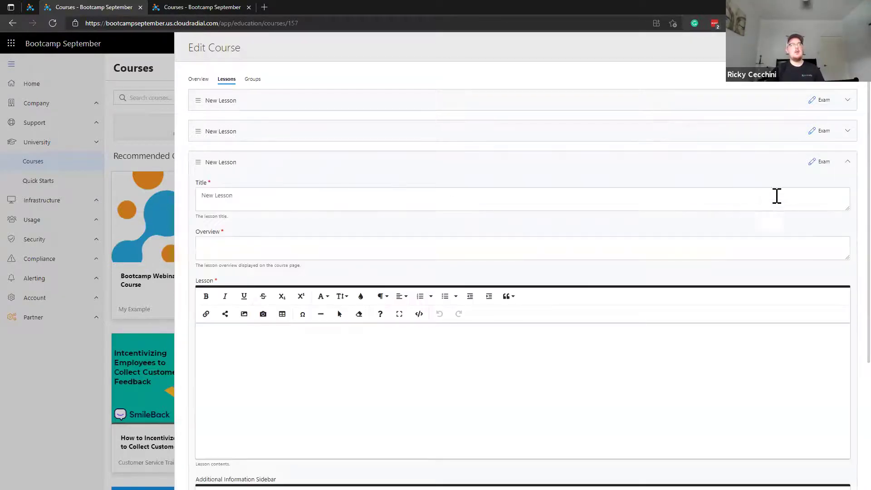
{"action": "scroll", "coordinate": [625, 276], "scroll_direction": "down", "scroll_amount": 3}
{"action": "scroll", "coordinate": [625, 275], "scroll_direction": "down", "scroll_amount": 3}
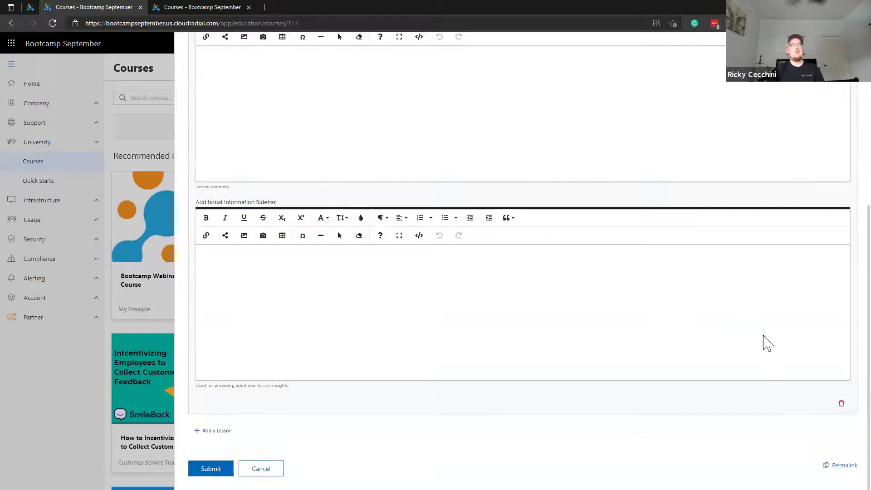
{"action": "left_click", "coordinate": [841, 403]}
{"action": "left_click", "coordinate": [373, 111]}
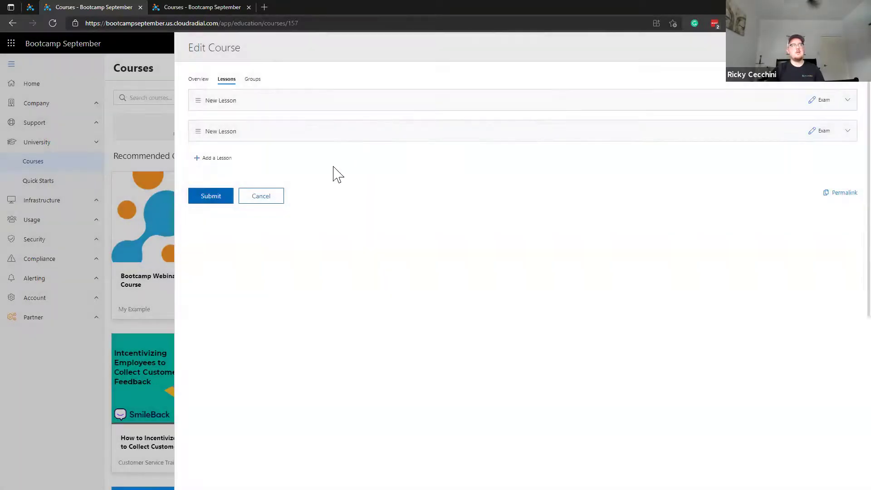
{"action": "left_click", "coordinate": [230, 136]}
{"action": "scroll", "coordinate": [826, 412], "scroll_direction": "down", "scroll_amount": 4}
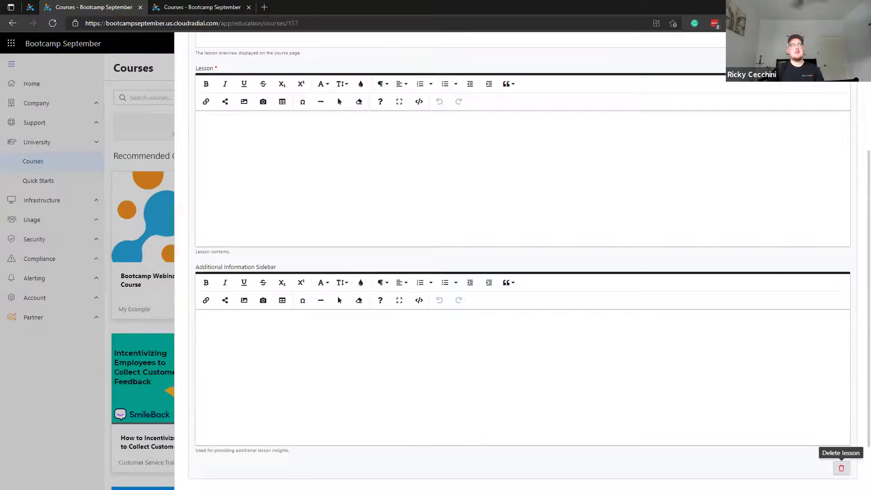
{"action": "left_click", "coordinate": [841, 468]}
{"action": "left_click", "coordinate": [407, 113]}
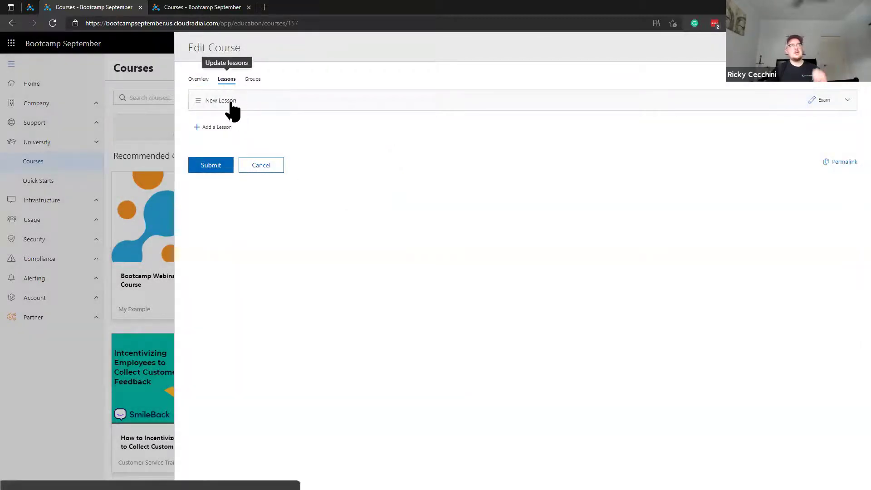
- Check the Cybersecurity 101 lesson titles in the second browser tab and title the new lesson "Lesson 1: How to use CloudRadial"
{"action": "left_click", "coordinate": [225, 103]}
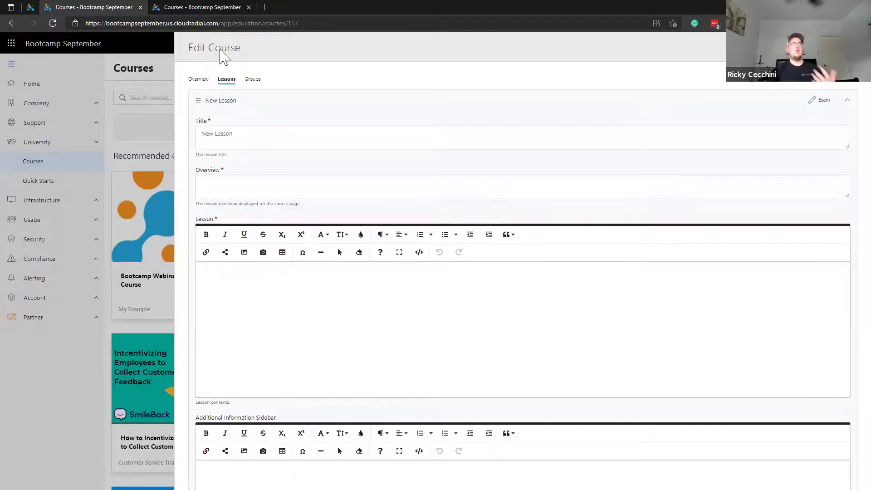
{"action": "left_click", "coordinate": [222, 7]}
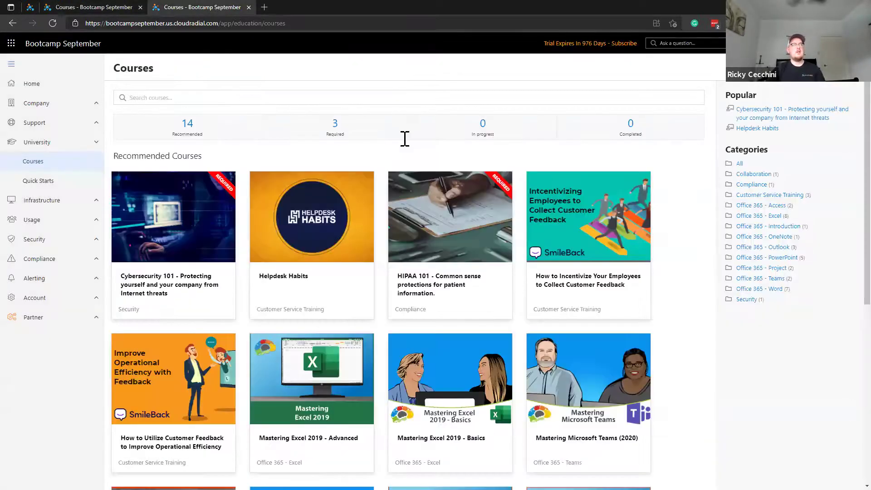
{"action": "left_click", "coordinate": [185, 292]}
{"action": "scroll", "coordinate": [249, 318], "scroll_direction": "down", "scroll_amount": 1}
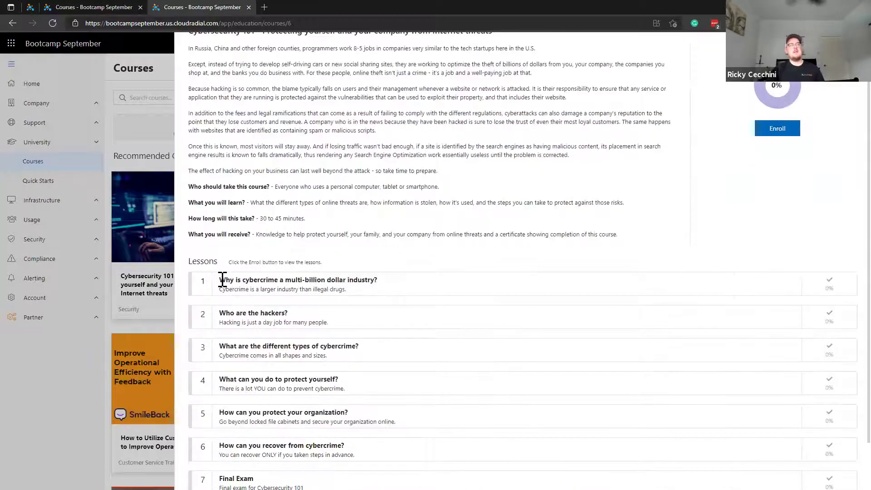
{"action": "left_click_drag", "start_coordinate": [222, 279], "coordinate": [375, 280]}
{"action": "left_click", "coordinate": [385, 285]}
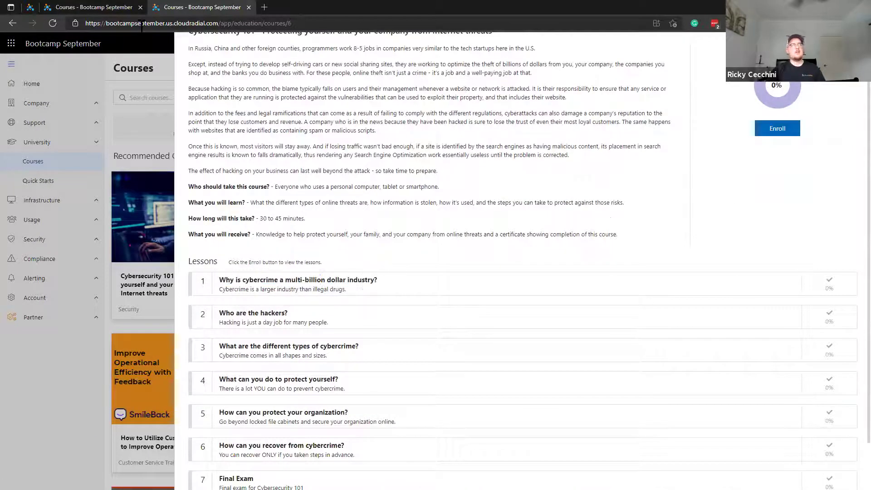
{"action": "left_click", "coordinate": [121, 9]}
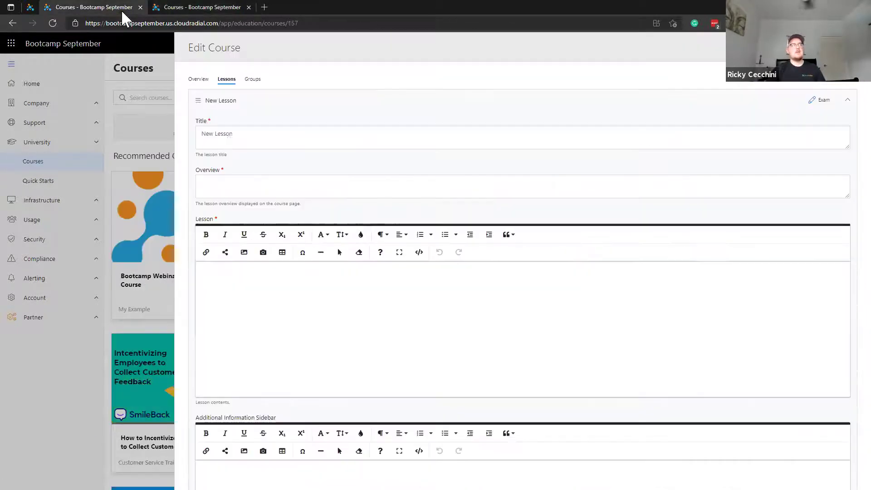
{"action": "triple_click", "coordinate": [253, 133]}
{"action": "type", "text": "Lesson 1:"}
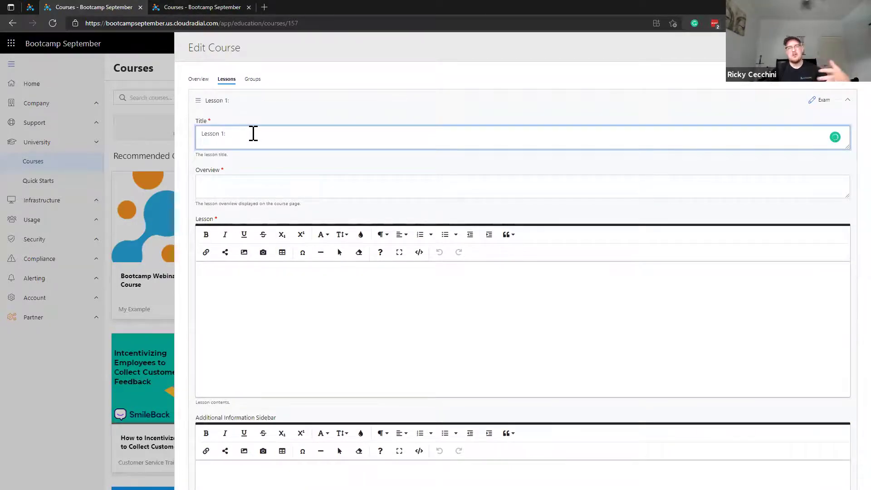
{"action": "type", "text": " How to use CloudRadial"}
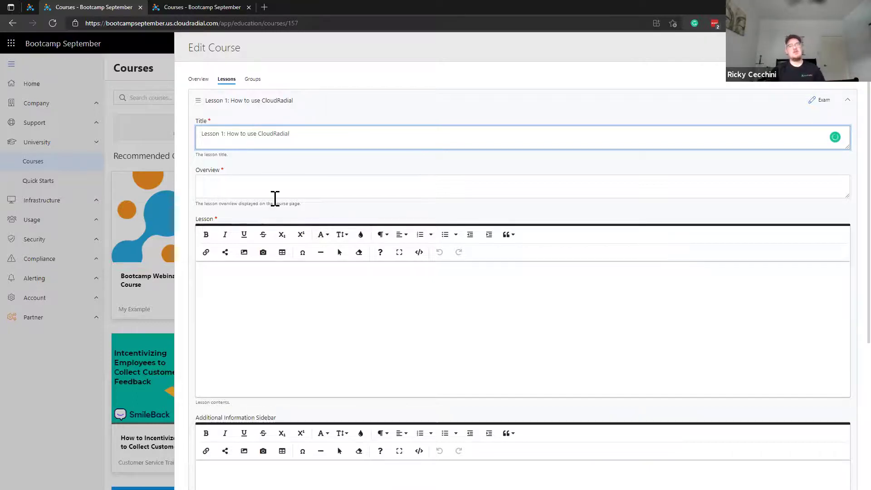
- Review the Cybersecurity 101 lesson summaries in the second browser tab and set the new lesson's overview to "See how to use the CloudRadial portal to its fullest."
{"action": "left_click", "coordinate": [175, 7]}
{"action": "left_click_drag", "start_coordinate": [216, 287], "coordinate": [363, 291]}
{"action": "left_click", "coordinate": [464, 295]}
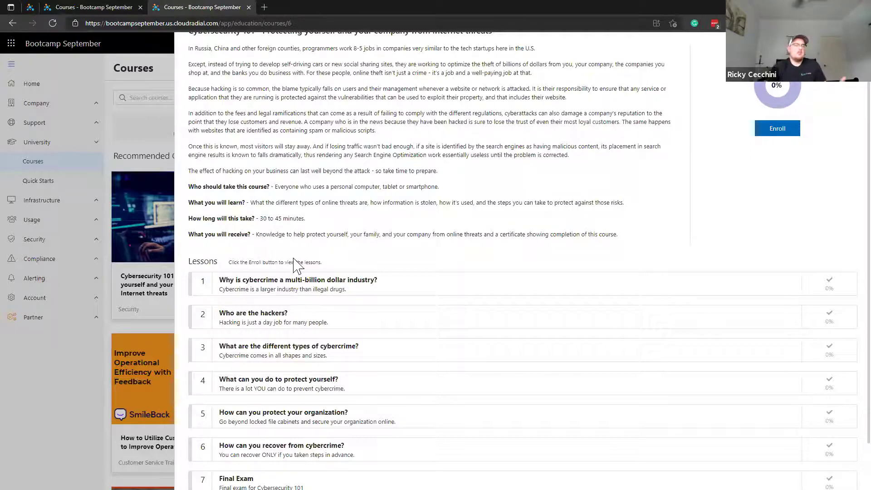
{"action": "left_click", "coordinate": [111, 11]}
{"action": "left_click", "coordinate": [325, 181]}
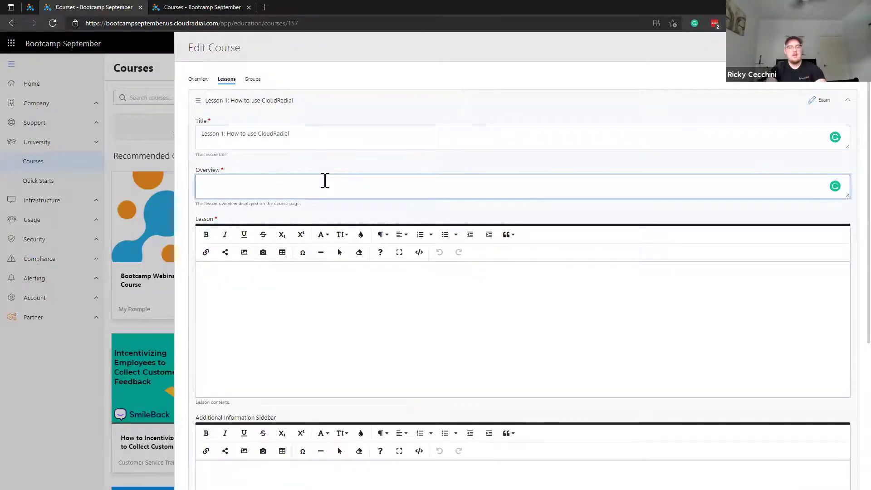
{"action": "type", "text": "See how to use the CL"}
{"action": "key", "text": "BackSpace"}
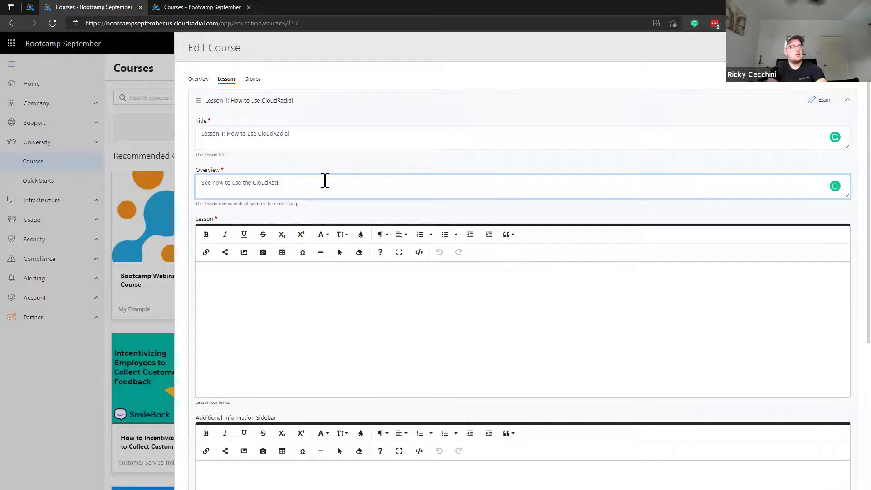
{"action": "type", "text": "loudRadial portal to "}
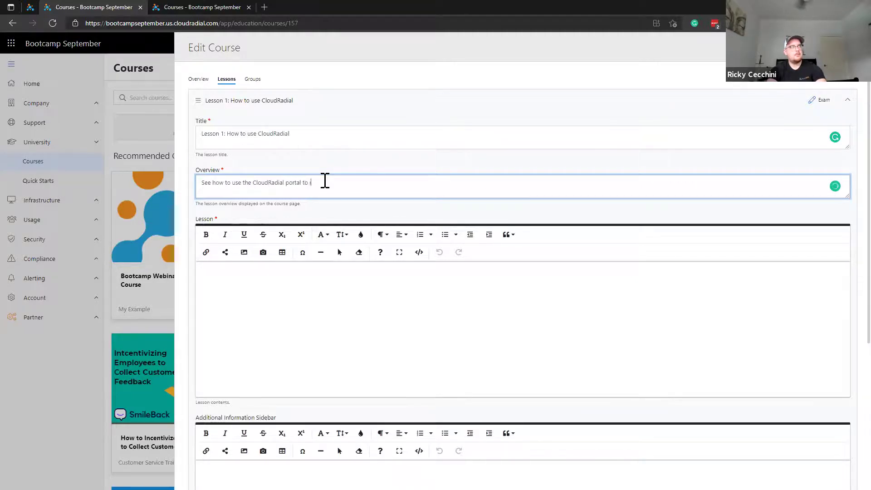
{"action": "type", "text": "its fullest."}
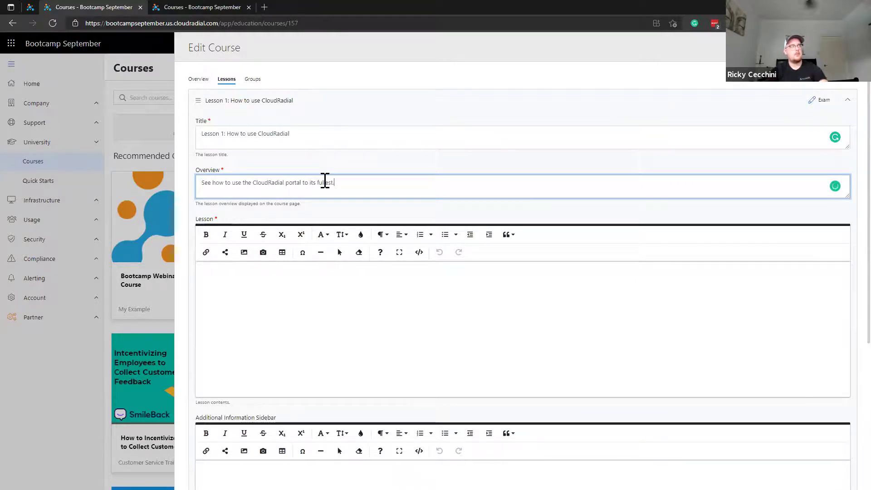
{"action": "left_click", "coordinate": [414, 271]}
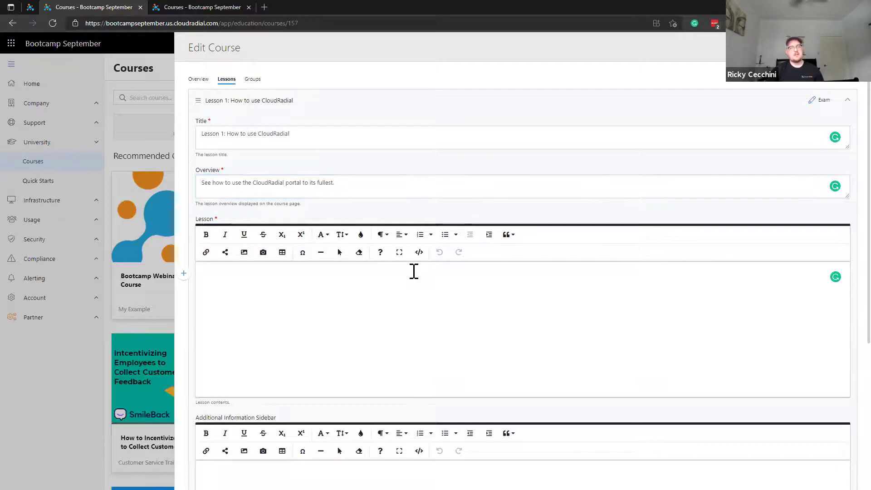
- Enroll in the Cybersecurity 101 course in the second browser tab and open its first lesson, "Why is cybercrime a multi-billion dollar industry?"
{"action": "left_click", "coordinate": [213, 6]}
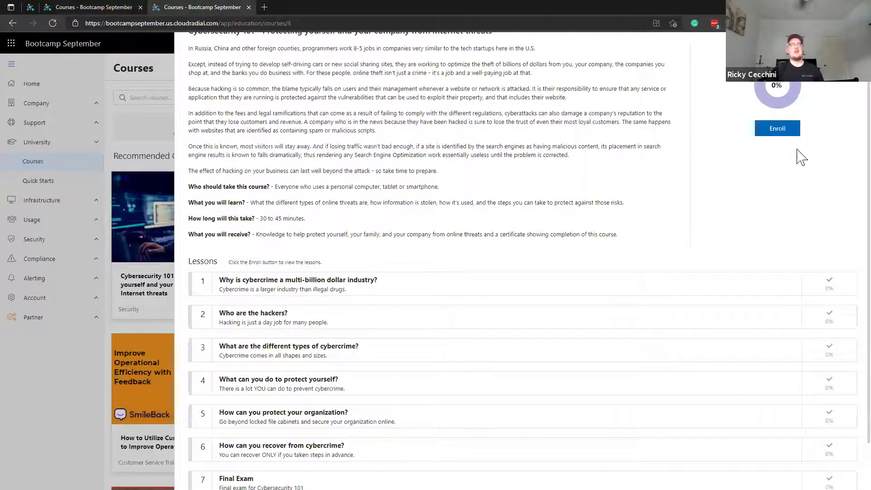
{"action": "scroll", "coordinate": [782, 142], "scroll_direction": "up", "scroll_amount": 1}
{"action": "left_click", "coordinate": [777, 174]}
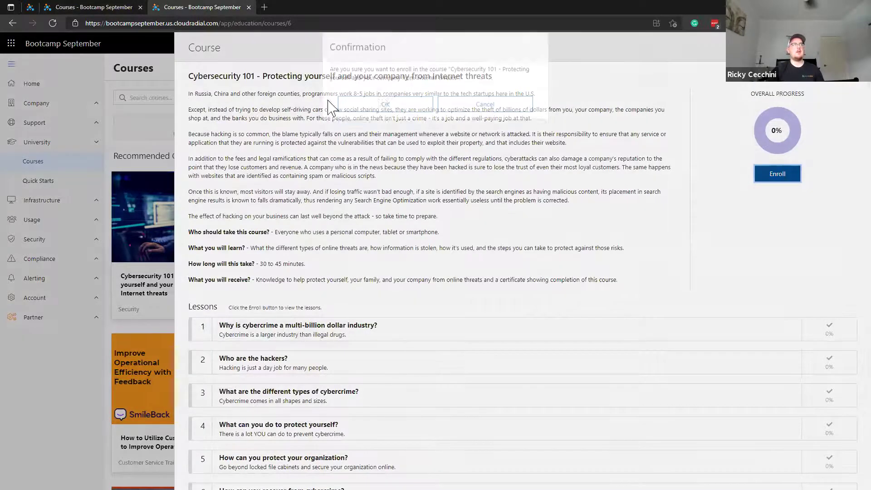
{"action": "left_click", "coordinate": [386, 118]}
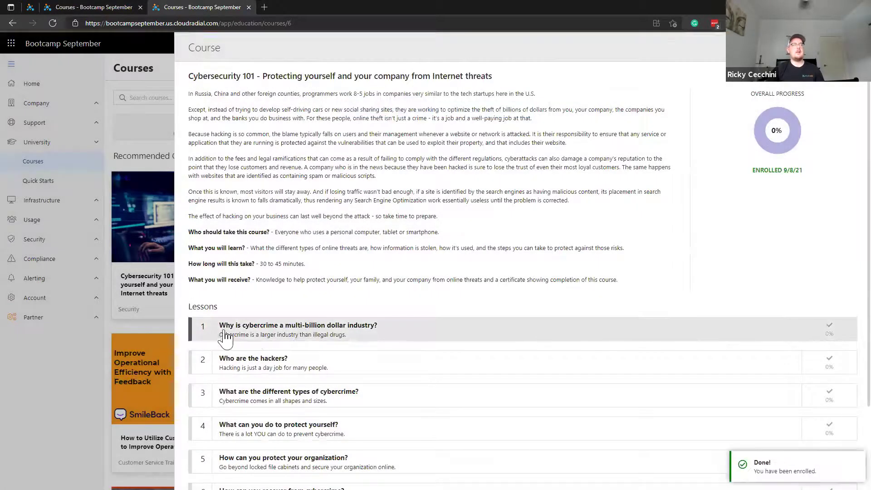
{"action": "left_click", "coordinate": [254, 335]}
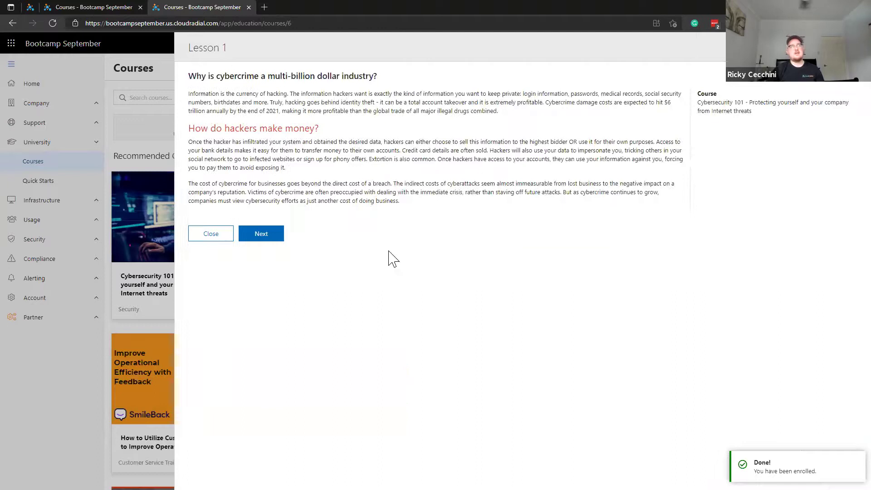
- Return to the example course in the first browser tab and fill the lesson contents with two lines of random placeholder text
{"action": "left_click", "coordinate": [121, 10]}
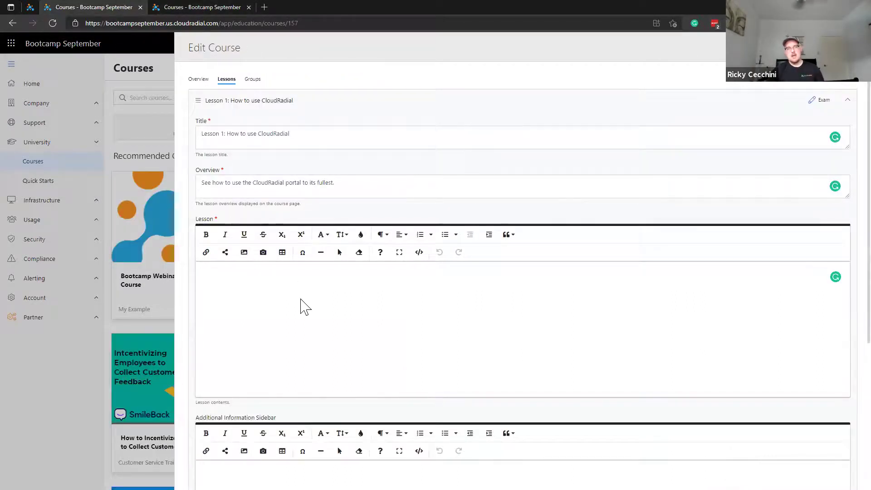
{"action": "type", "text": "hfkjdshakjfhdsjkahfdkjsahfjkdsafsdhfkjd"}
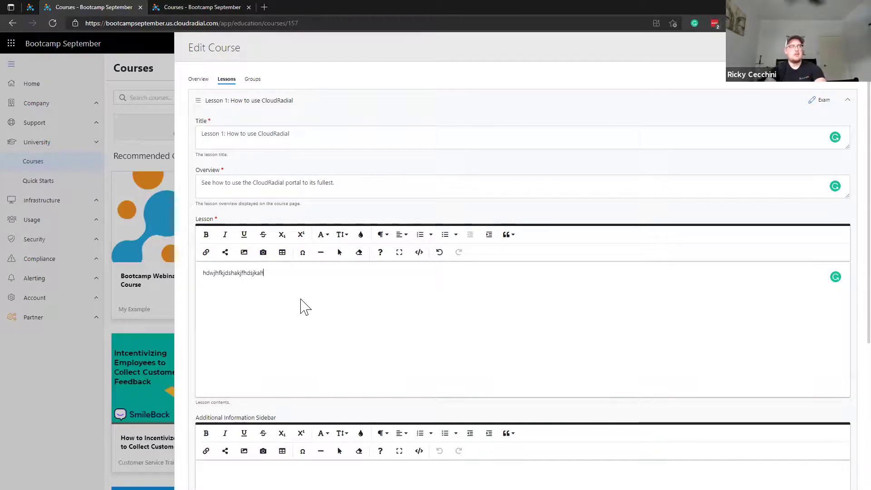
{"action": "key", "text": "Return"}
{"action": "type", "text": "fdsafdsafdsafdsafdfdsafdsadsafdsafdsafdsfdsafdsa"}
{"action": "key", "text": "Return"}
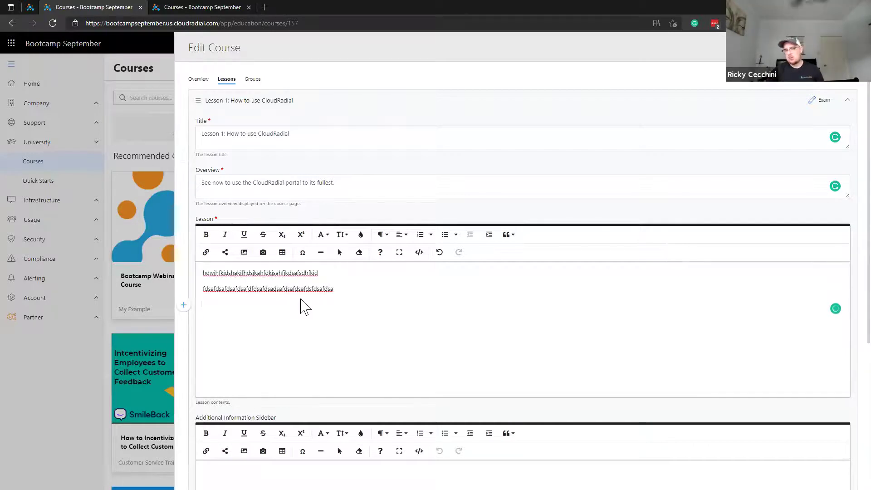
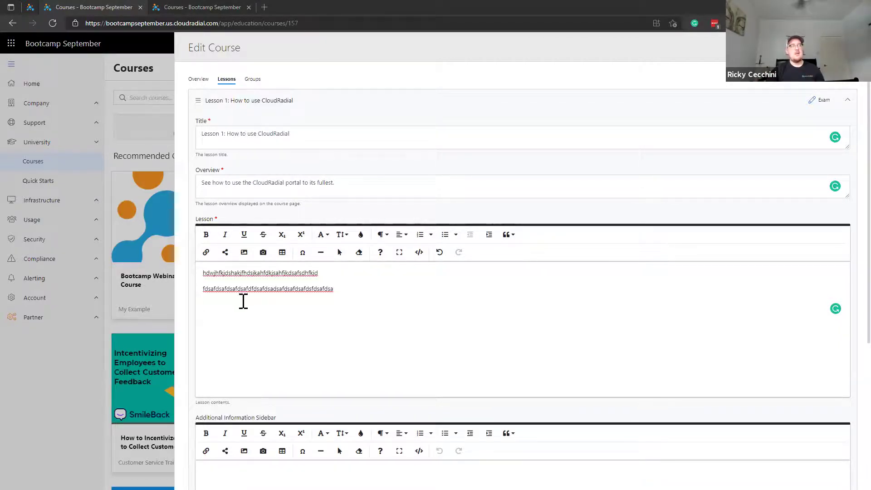
{"action": "left_click", "coordinate": [257, 306]}
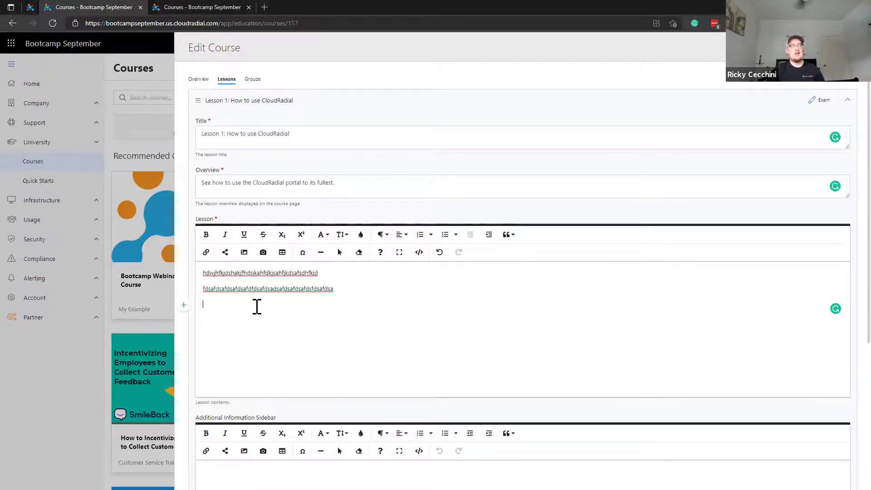
{"action": "left_click", "coordinate": [263, 253]}
{"action": "type", "text": "https://vimeo.com/464817741"}
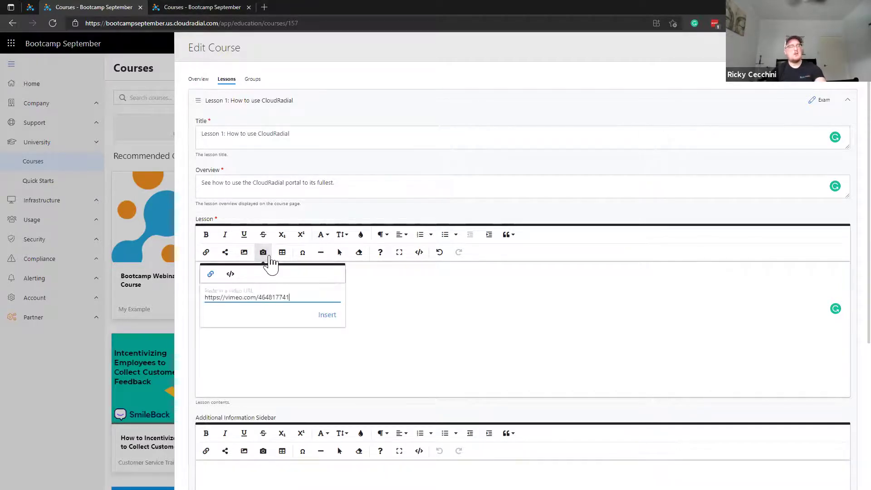
{"action": "left_click", "coordinate": [325, 317]}
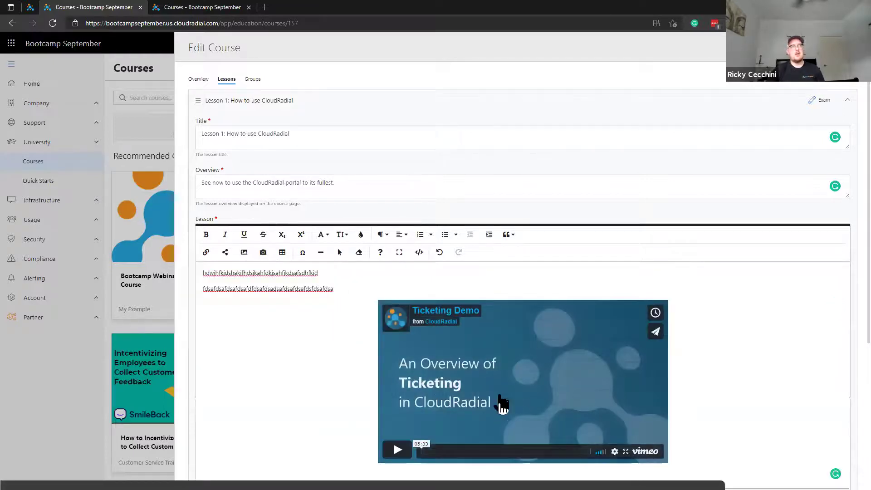
{"action": "scroll", "coordinate": [499, 401], "scroll_direction": "down", "scroll_amount": 2}
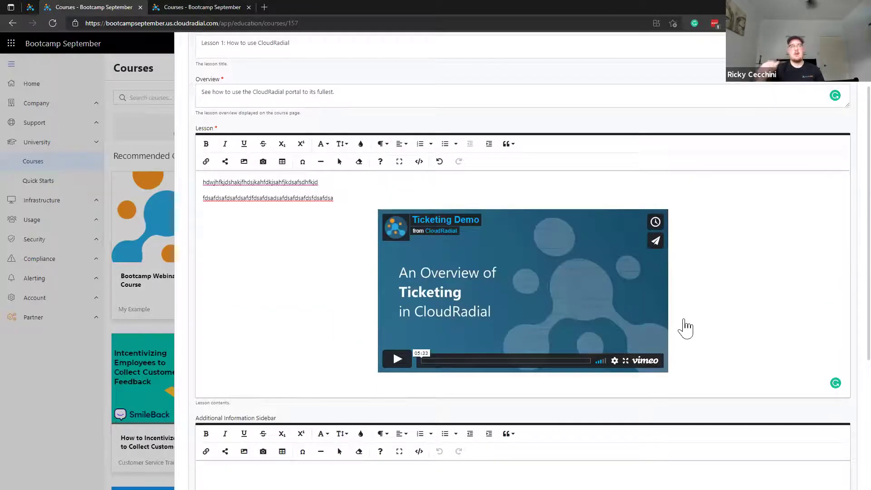
{"action": "left_click", "coordinate": [607, 331]}
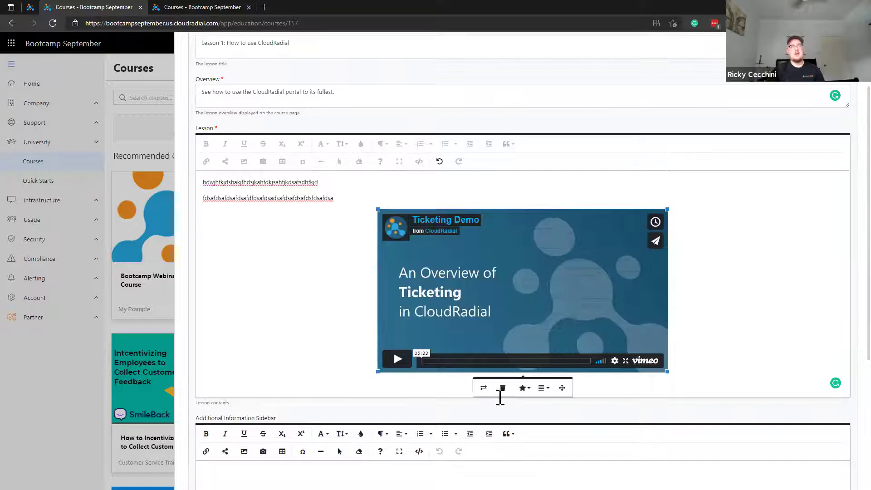
{"action": "left_click", "coordinate": [542, 388]}
{"action": "left_click", "coordinate": [546, 410]}
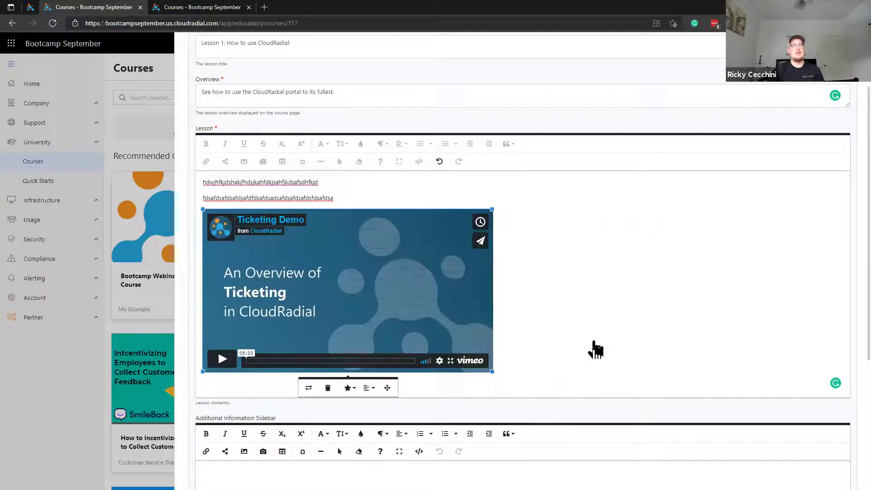
- Test playback of the embedded Ticketing Demo video and delete it from the lesson contents
{"action": "left_click", "coordinate": [236, 359]}
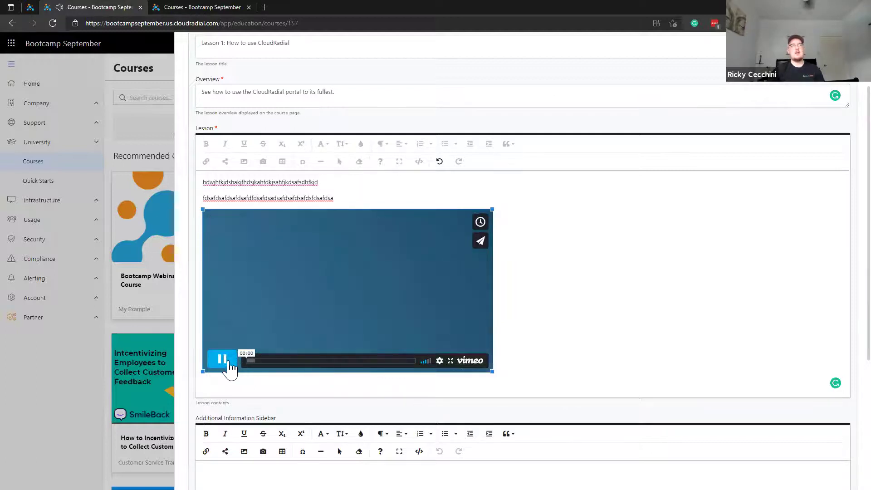
{"action": "left_click", "coordinate": [230, 361]}
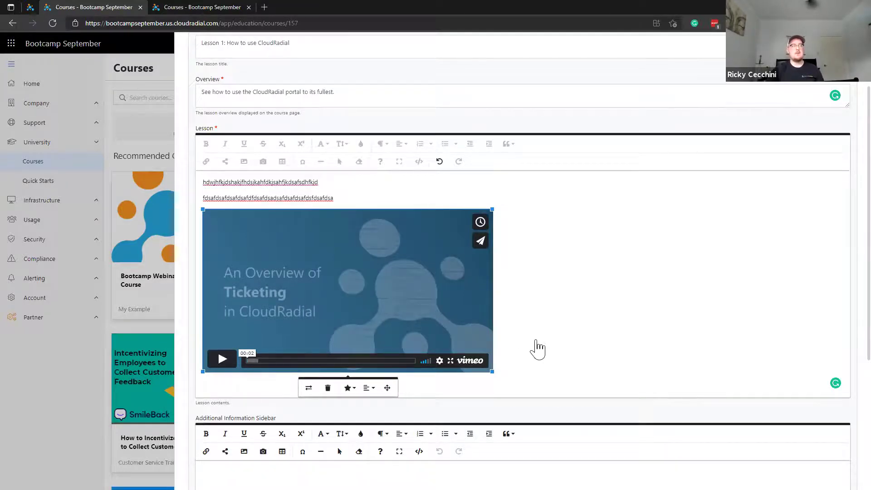
{"action": "key", "text": "Delete"}
{"action": "key", "text": "Return"}
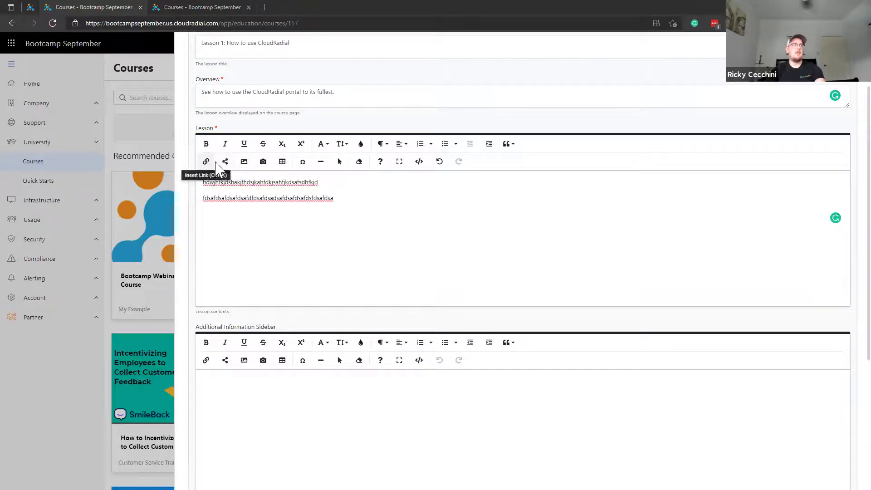
{"action": "left_click", "coordinate": [263, 163]}
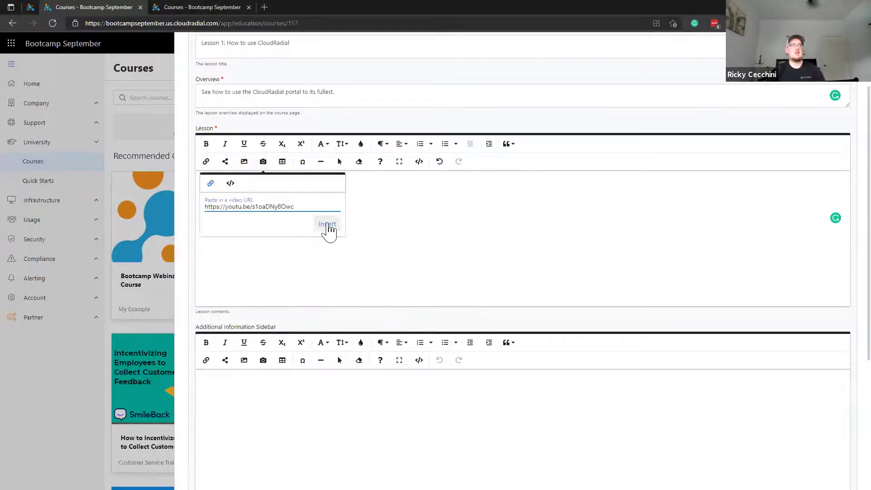
{"action": "left_click", "coordinate": [326, 228]}
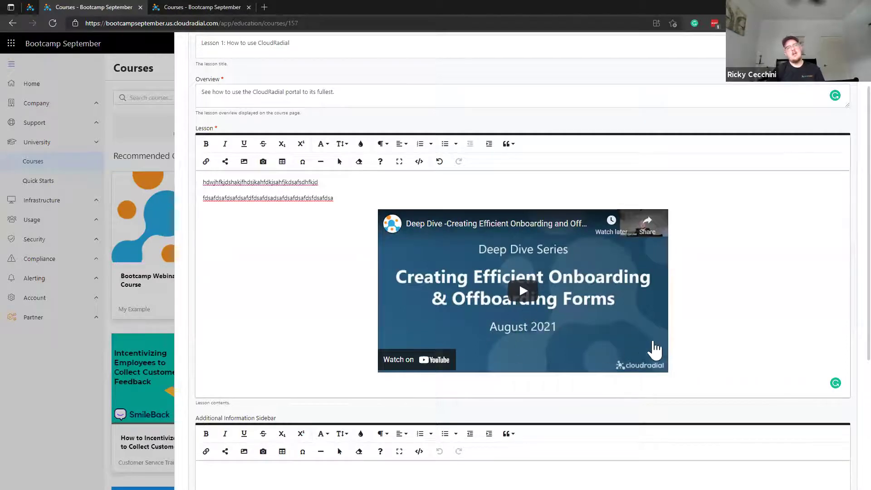
{"action": "left_click", "coordinate": [525, 299]}
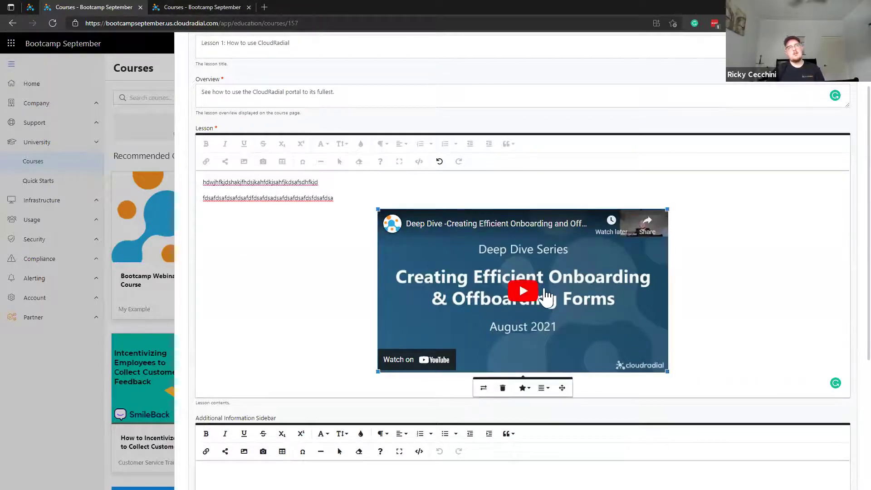
{"action": "key", "text": "Delete"}
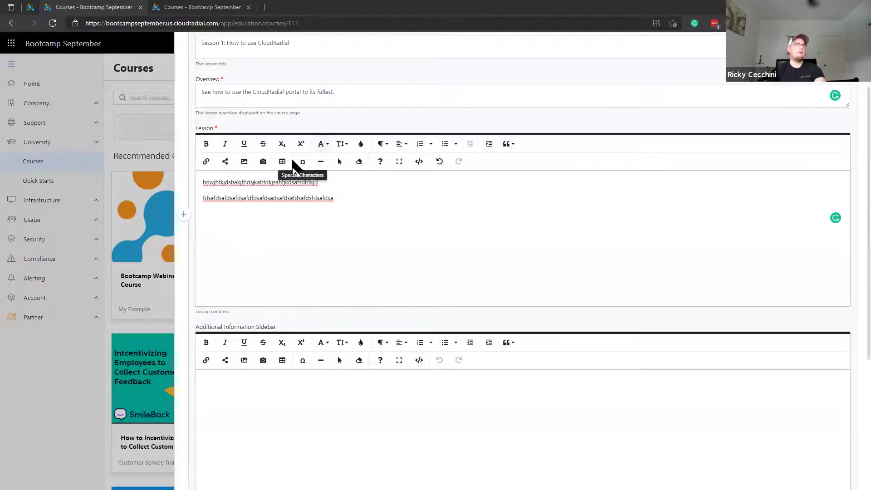
- Embed the Vimeo Ticketing Demo video below the placeholder text again and align it left
{"action": "left_click", "coordinate": [262, 161]}
{"action": "key", "text": "ctrl+v"}
{"action": "left_click", "coordinate": [327, 224]}
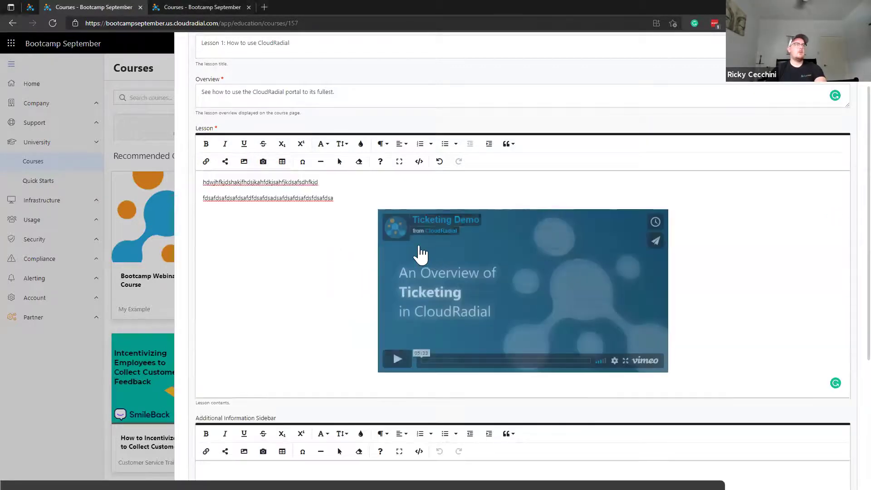
{"action": "left_click", "coordinate": [544, 388]}
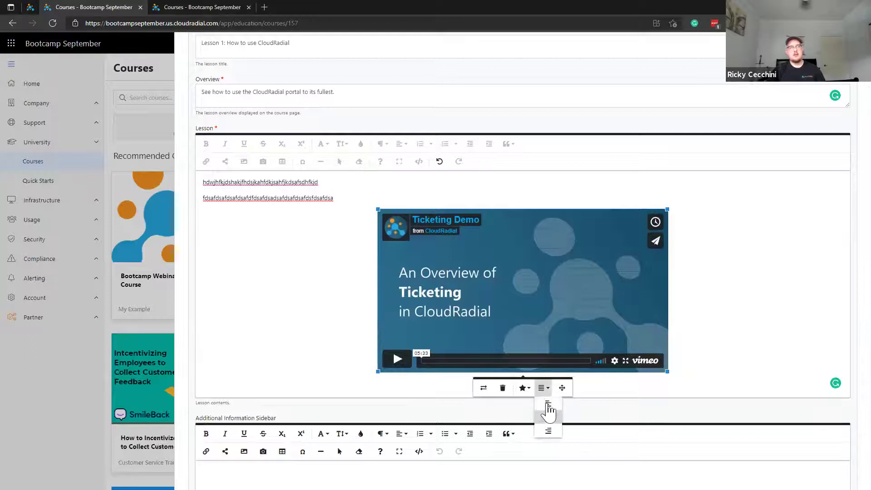
{"action": "left_click", "coordinate": [546, 411]}
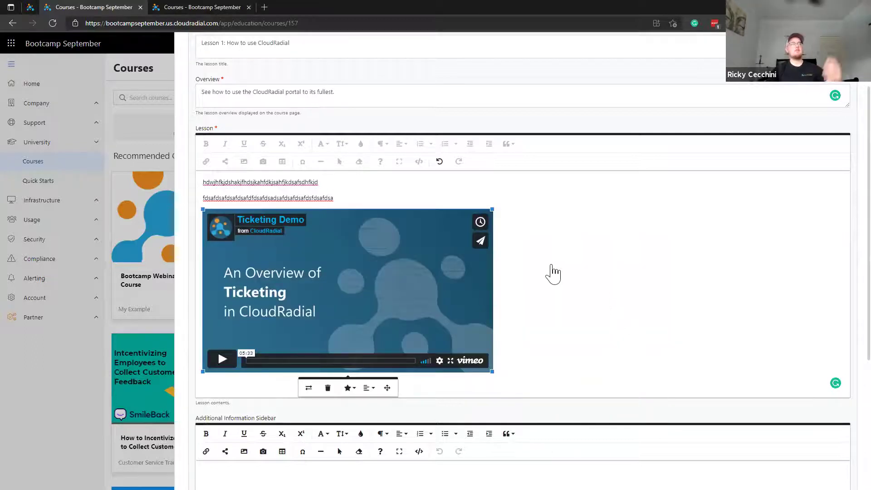
{"action": "scroll", "coordinate": [533, 290], "scroll_direction": "down", "scroll_amount": 4}
{"action": "left_click", "coordinate": [489, 298]}
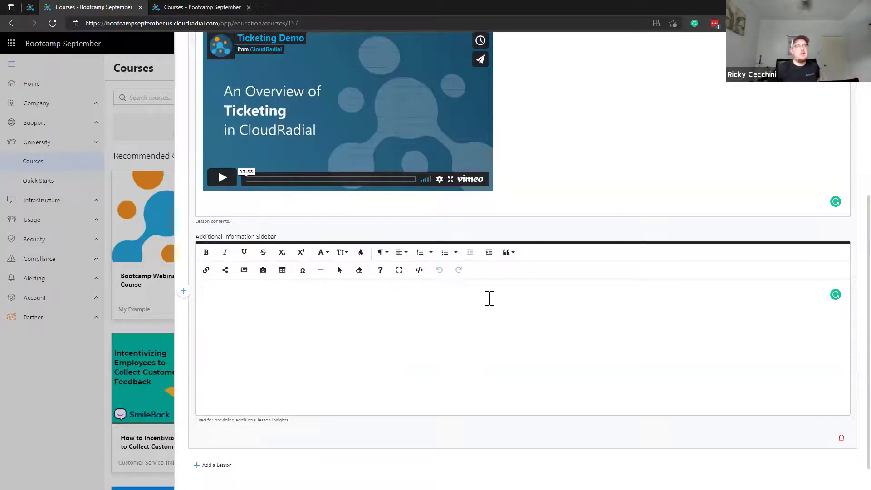
{"action": "left_click", "coordinate": [225, 9]}
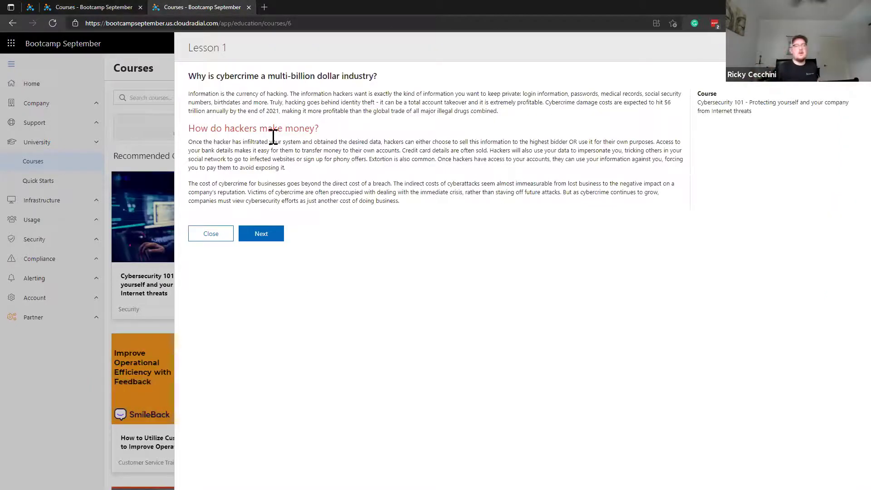
{"action": "left_click_drag", "start_coordinate": [699, 93], "coordinate": [727, 171]}
{"action": "left_click", "coordinate": [769, 239]}
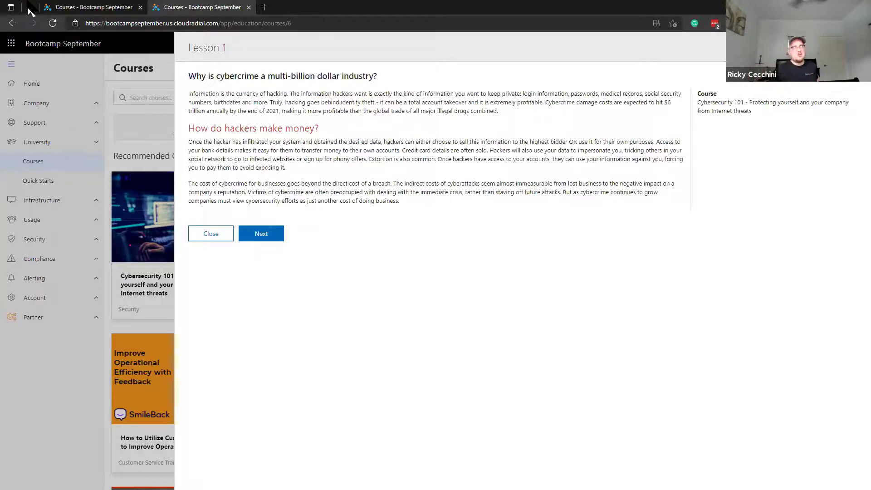
{"action": "left_click", "coordinate": [88, 8]}
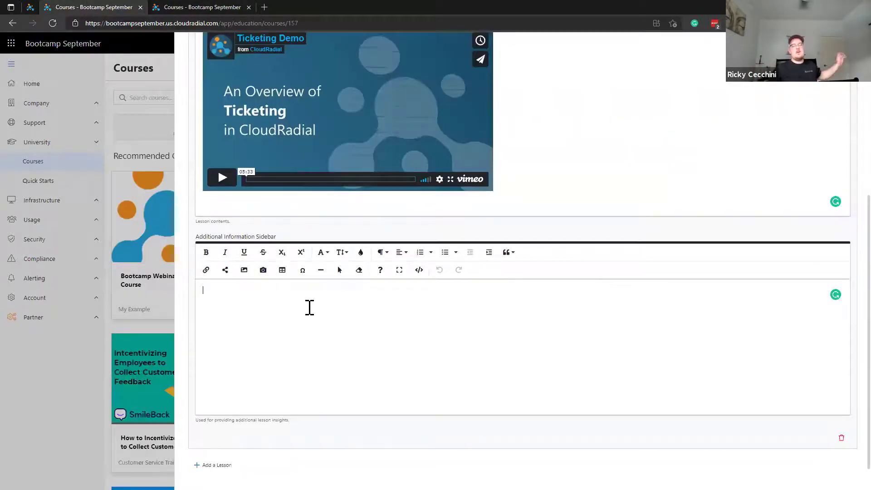
{"action": "left_click", "coordinate": [310, 308]}
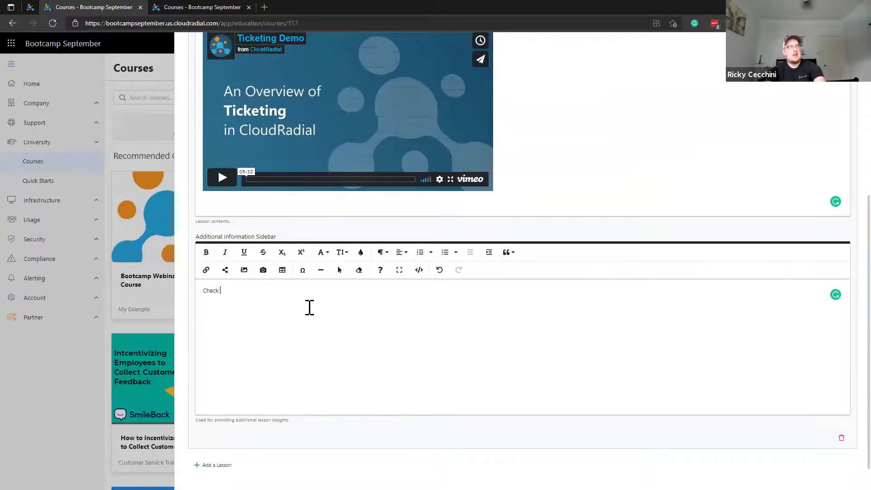
{"action": "type", "text": "Check out https://google.com for more"}
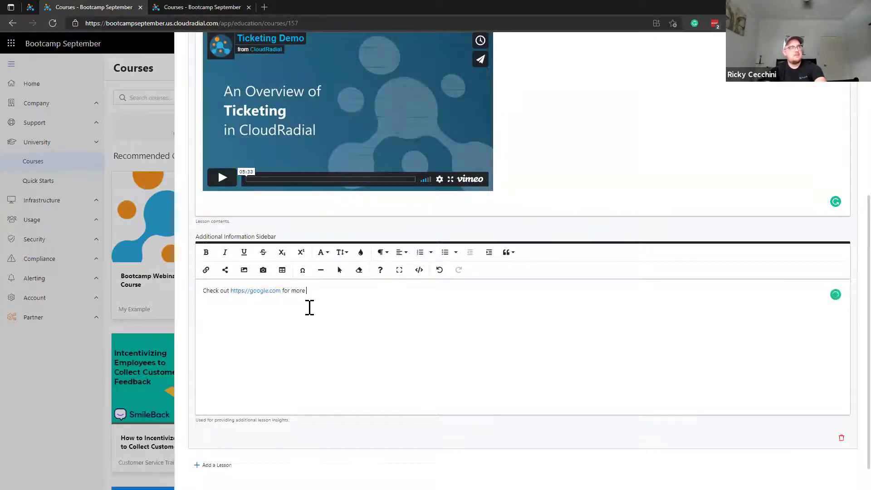
{"action": "type", "text": "ion."}
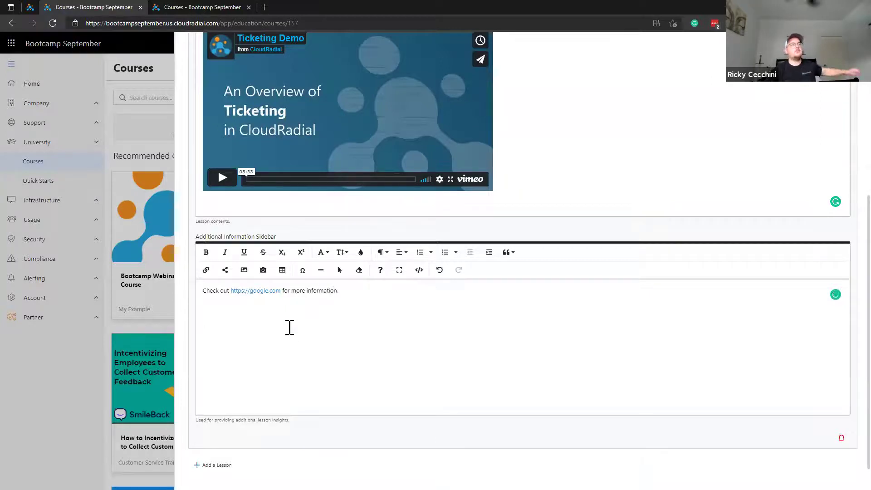
- Collapse Lesson 1: How to use CloudRadial and submit the edited course
{"action": "scroll", "coordinate": [309, 358], "scroll_direction": "up", "scroll_amount": 1}
{"action": "scroll", "coordinate": [229, 244], "scroll_direction": "up", "scroll_amount": 2}
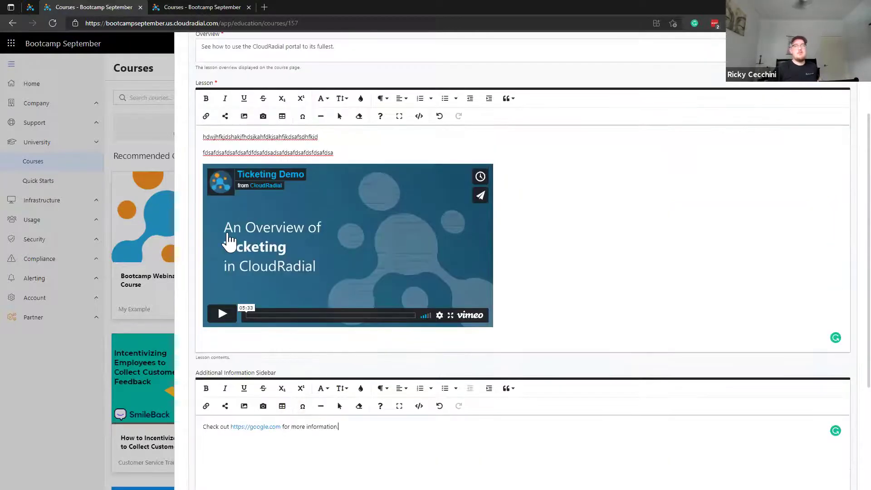
{"action": "scroll", "coordinate": [229, 241], "scroll_direction": "up", "scroll_amount": 3}
{"action": "left_click", "coordinate": [248, 102]}
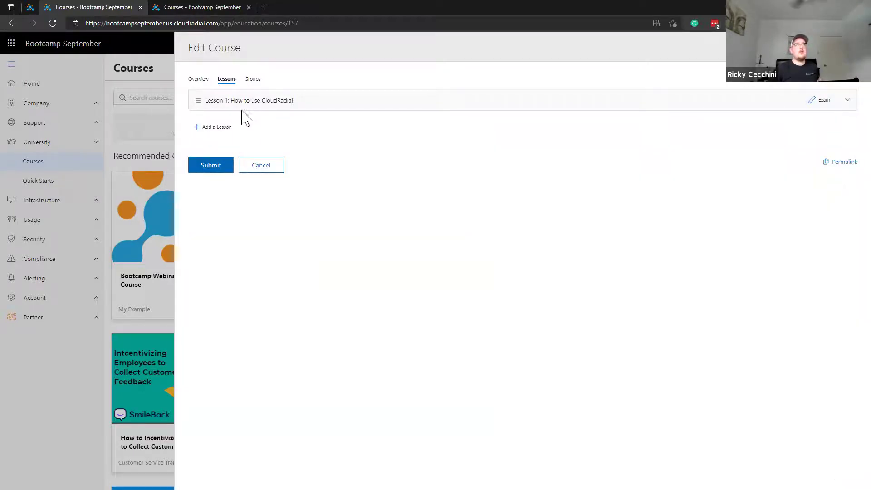
{"action": "left_click", "coordinate": [229, 170]}
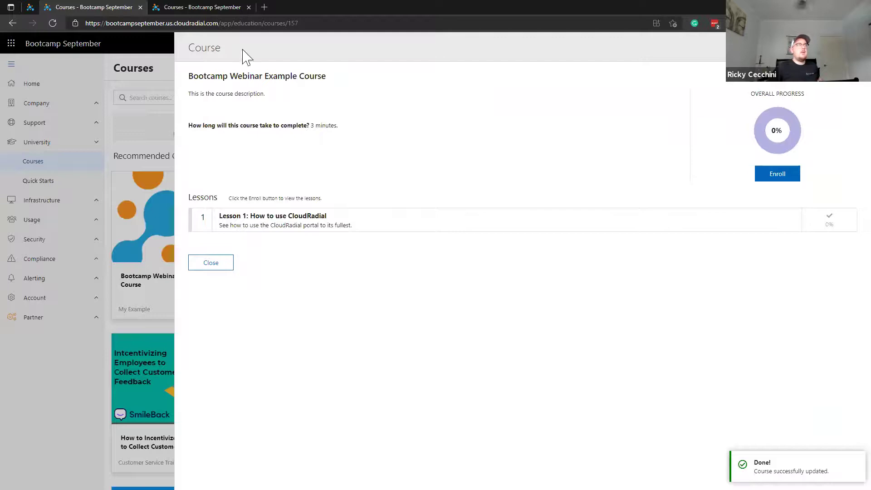
- Reload the course catalog in the other browser tab and enroll in the Bootcamp Webinar Example Course
{"action": "left_click", "coordinate": [211, 7]}
{"action": "left_click", "coordinate": [55, 21]}
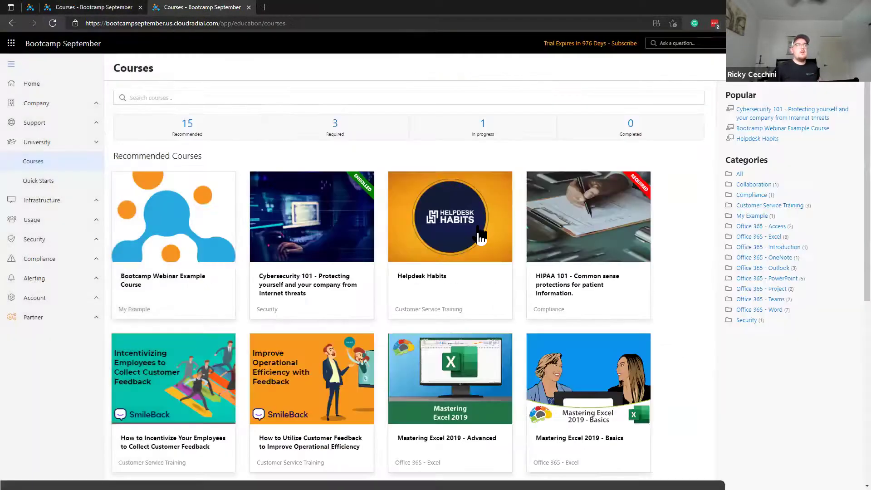
{"action": "left_click", "coordinate": [165, 294]}
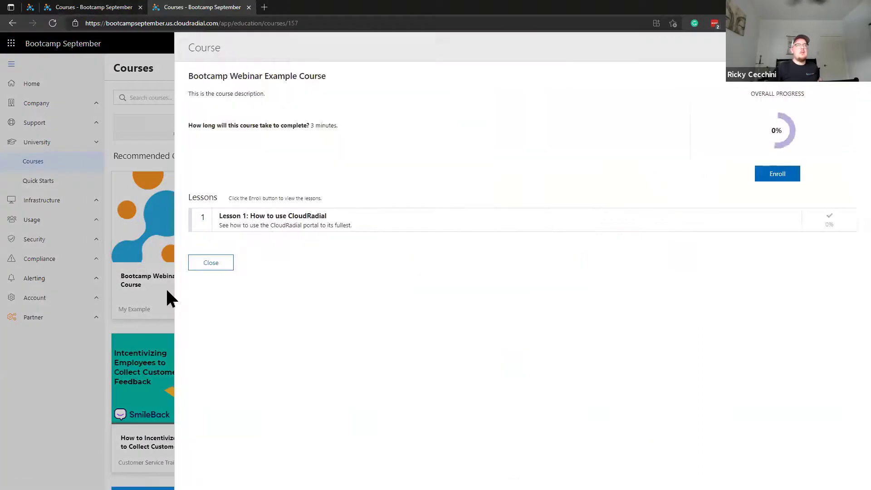
{"action": "left_click", "coordinate": [776, 174]}
{"action": "left_click", "coordinate": [418, 120]}
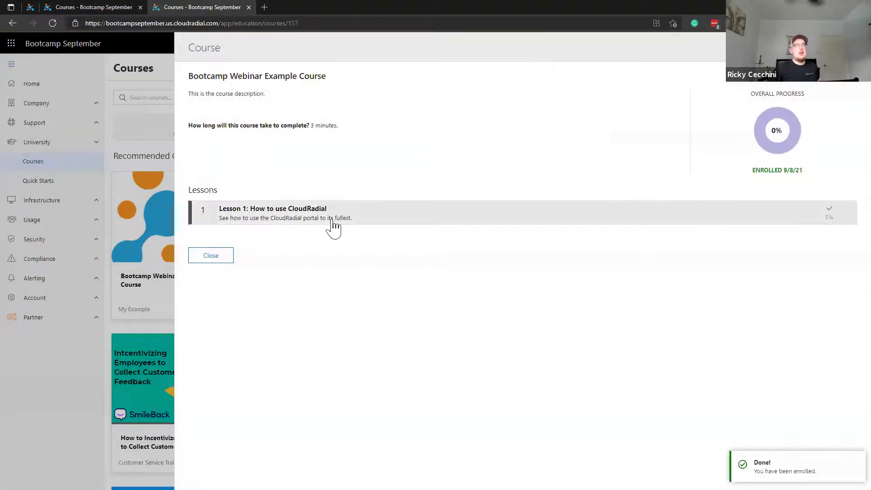
- Open Lesson 1: How to use CloudRadial, briefly play and pause its video, and complete the lesson
{"action": "left_click", "coordinate": [300, 222]}
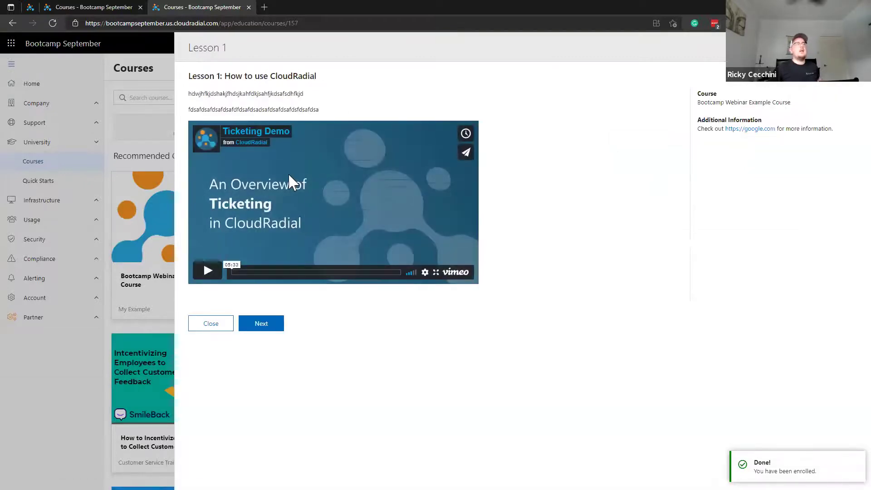
{"action": "left_click", "coordinate": [218, 272]}
{"action": "left_click", "coordinate": [222, 273]}
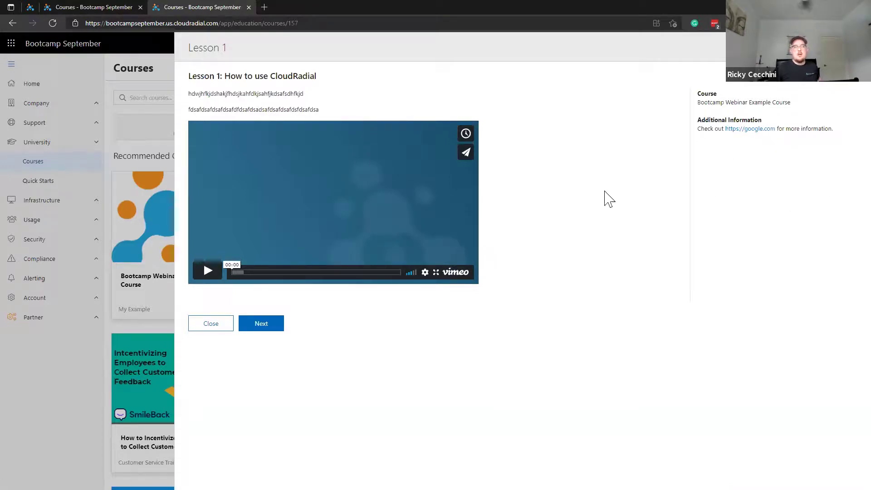
{"action": "left_click", "coordinate": [268, 329]}
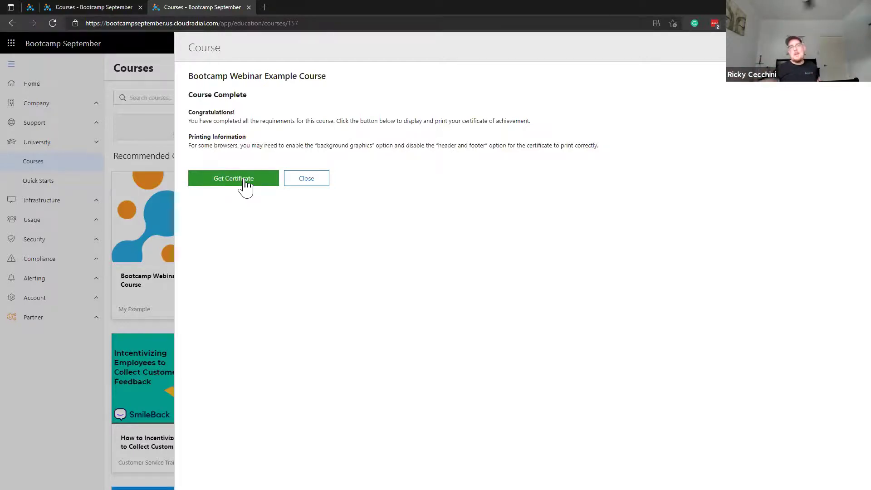
- View the course's certificate of achievement, then close the course and refresh the course catalog
{"action": "left_click", "coordinate": [245, 182]}
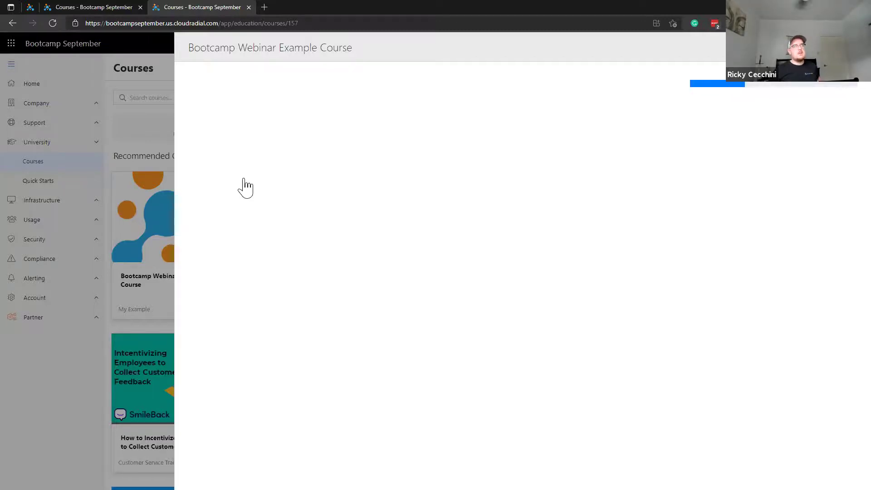
{"action": "scroll", "coordinate": [426, 222], "scroll_direction": "down", "scroll_amount": 2}
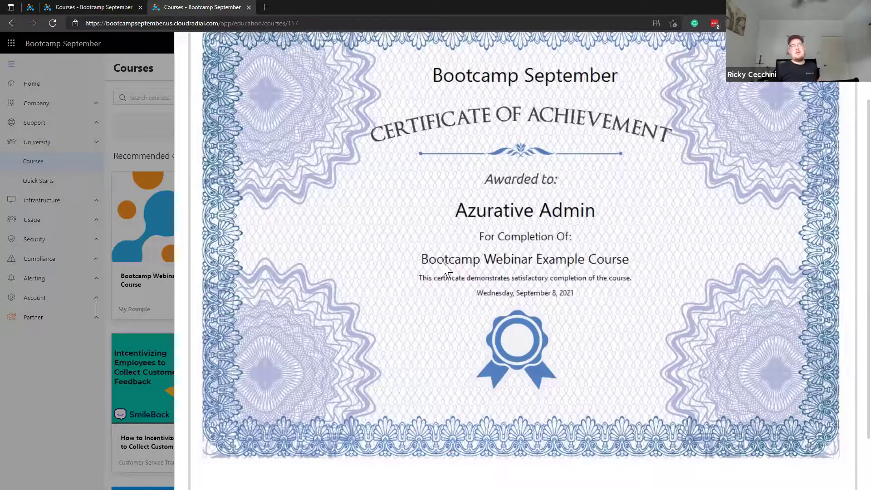
{"action": "scroll", "coordinate": [637, 333], "scroll_direction": "up", "scroll_amount": 2}
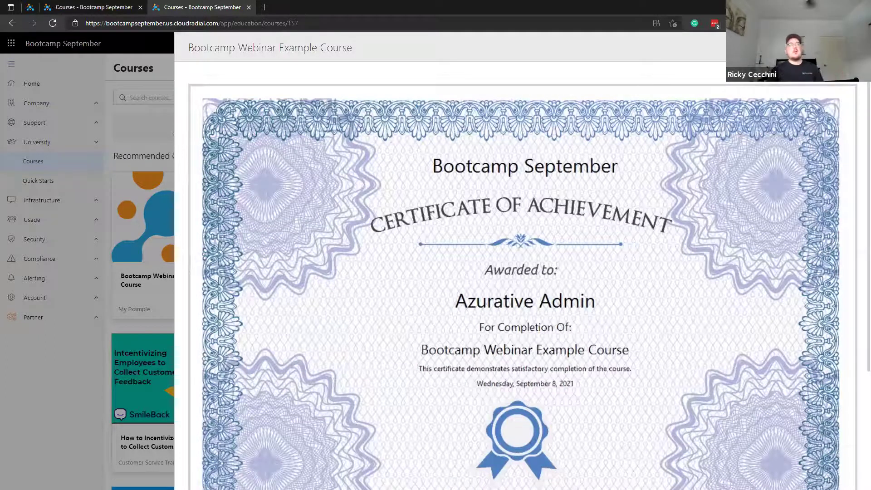
{"action": "key", "text": "Escape"}
{"action": "left_click", "coordinate": [303, 181]}
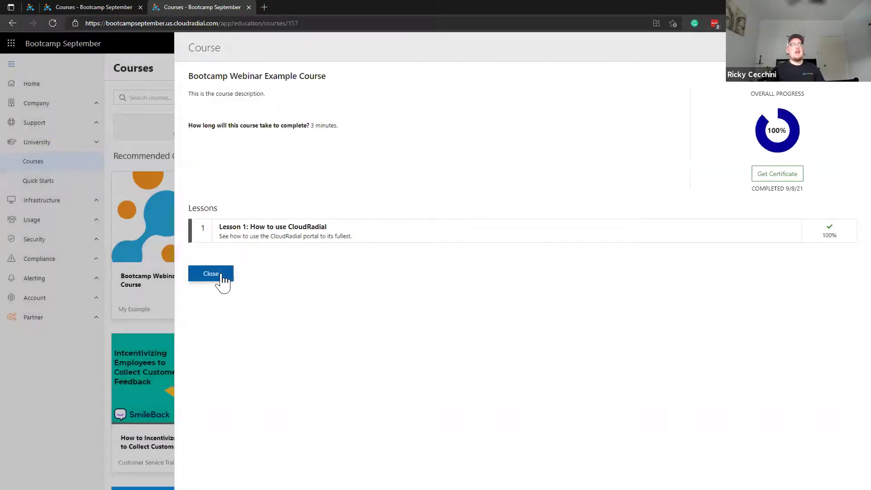
{"action": "left_click", "coordinate": [210, 273]}
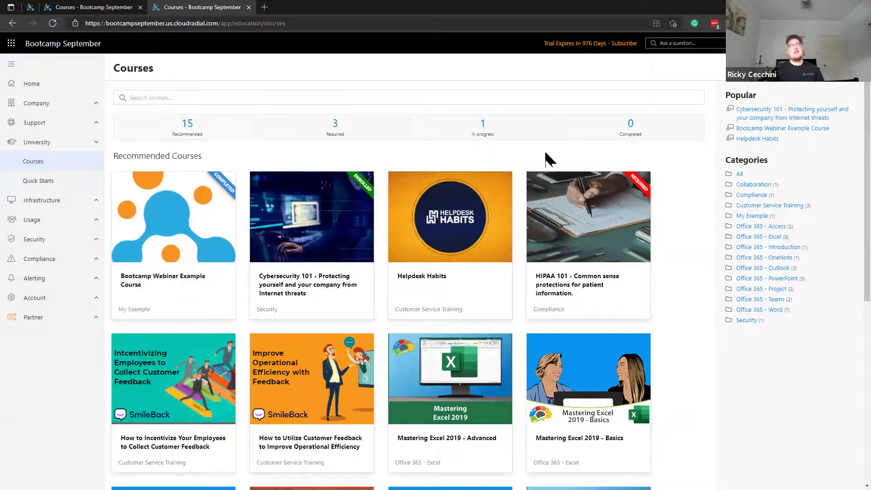
{"action": "left_click", "coordinate": [54, 24]}
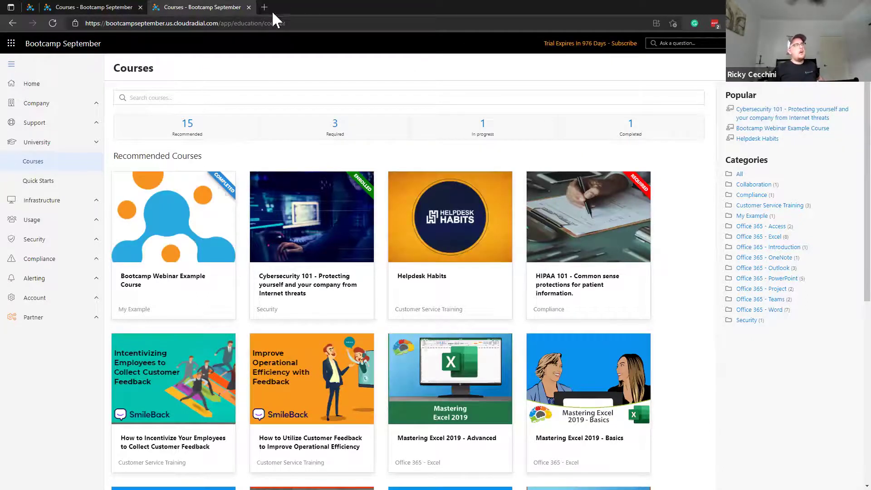
- Return to editing the Bootcamp Webinar Example Course and show its lessons
{"action": "left_click", "coordinate": [113, 11]}
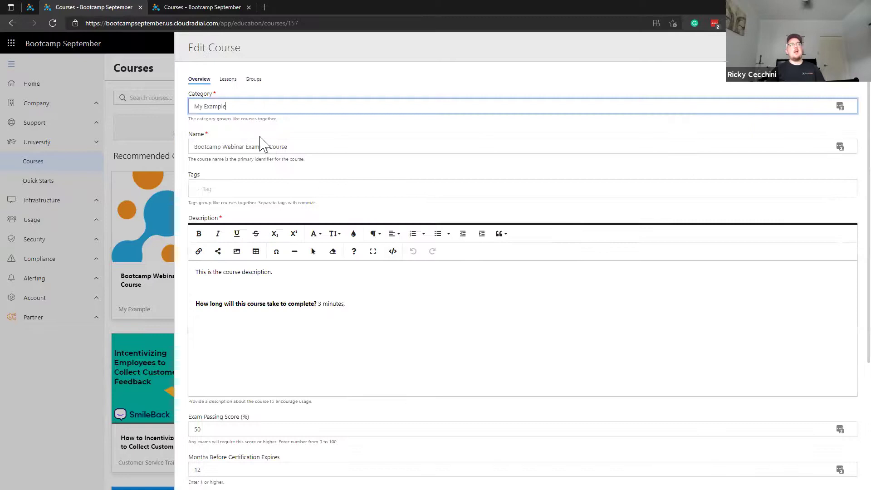
{"action": "left_click", "coordinate": [229, 81]}
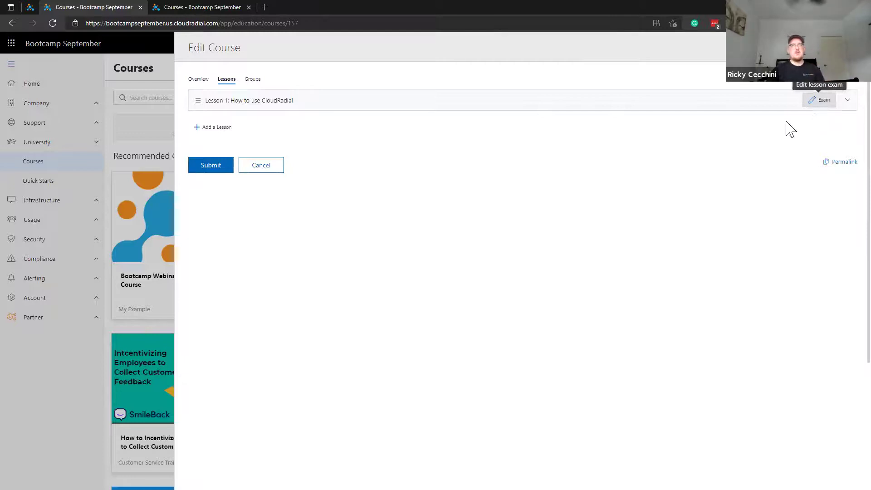
- Add a second lesson to the course, expand its settings and delete that lesson again
{"action": "left_click", "coordinate": [217, 127]}
{"action": "left_click", "coordinate": [221, 136]}
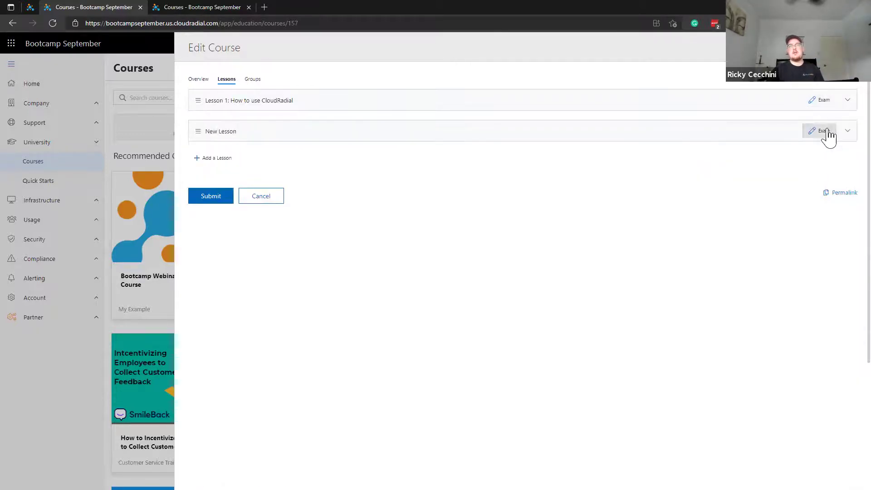
{"action": "left_click", "coordinate": [846, 133]}
{"action": "scroll", "coordinate": [844, 386], "scroll_direction": "down", "scroll_amount": 4}
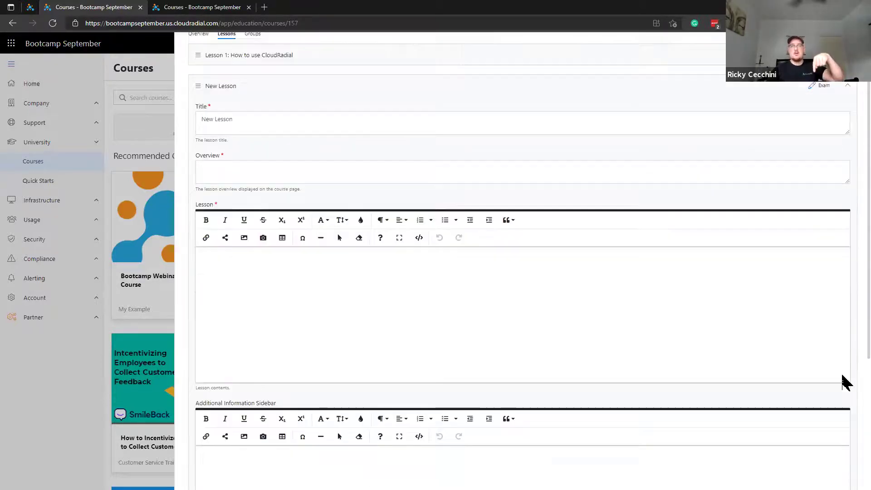
{"action": "left_click", "coordinate": [840, 467]}
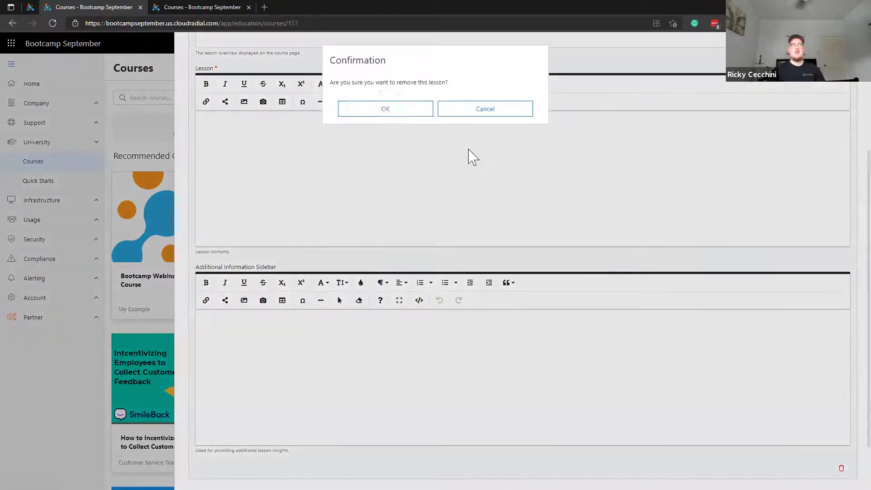
{"action": "left_click", "coordinate": [415, 111]}
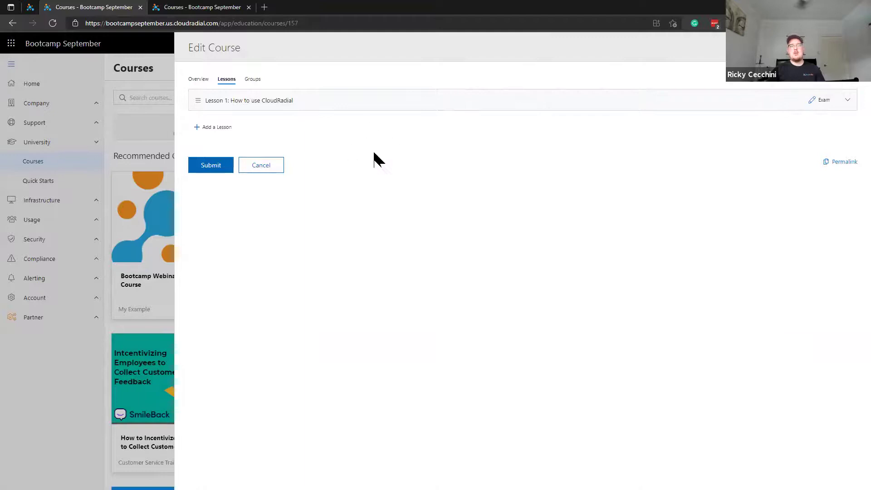
- Add an exam question for Lesson 1 with the text "Does this question work?"
{"action": "left_click", "coordinate": [816, 109]}
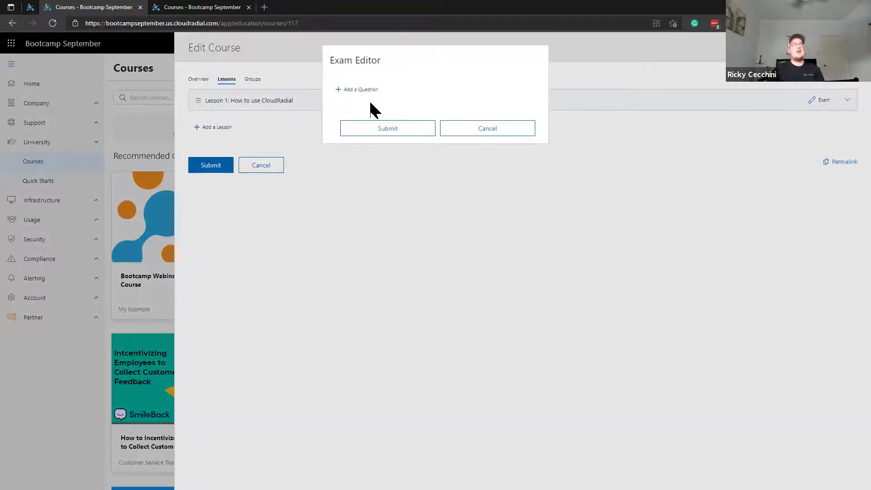
{"action": "left_click", "coordinate": [367, 90]}
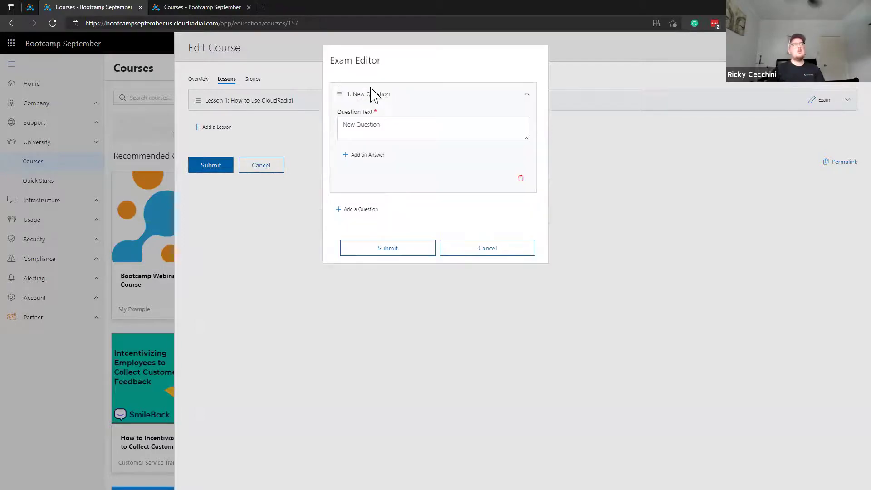
{"action": "triple_click", "coordinate": [393, 121]}
{"action": "type", "text": "Does this qu"}
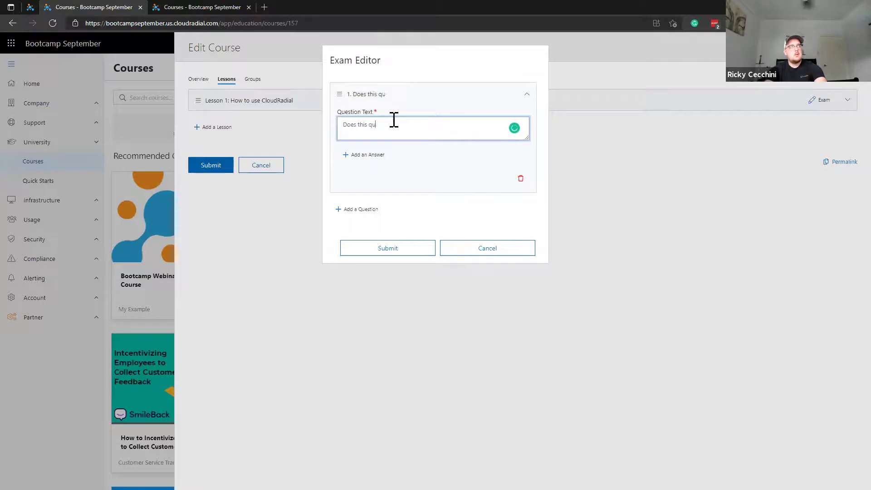
{"action": "type", "text": "estion work?"}
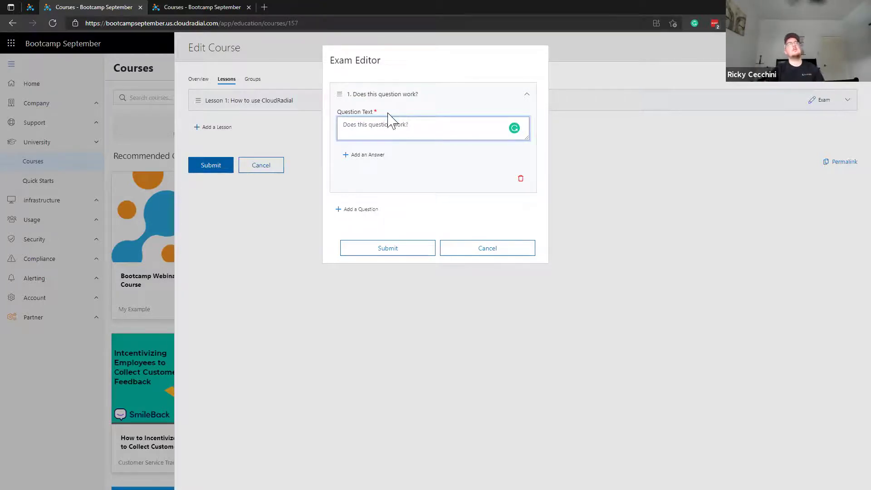
- Add the answer "Yes" to the question "Does this question work?" and mark it as the correct answer
{"action": "left_click", "coordinate": [380, 159]}
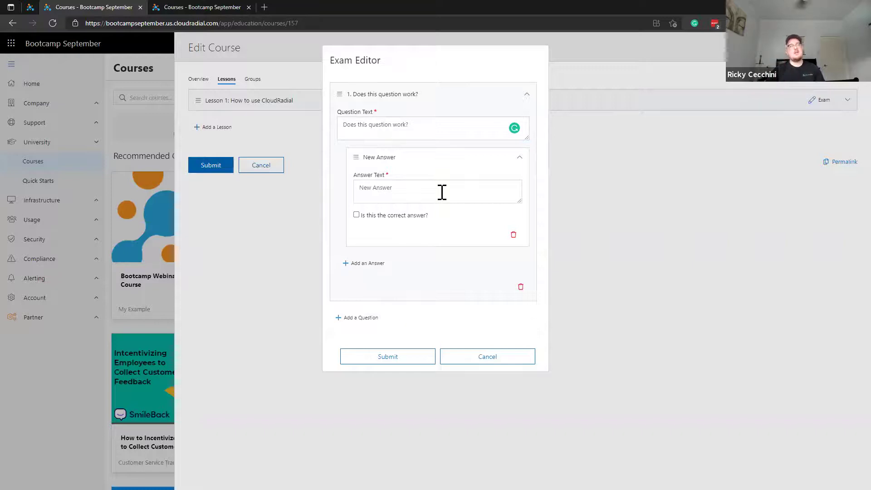
{"action": "left_click", "coordinate": [385, 158]}
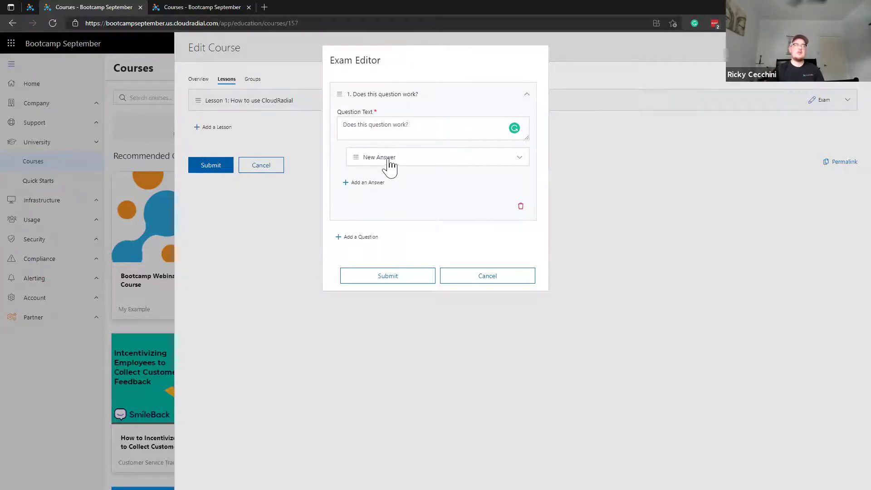
{"action": "left_click", "coordinate": [390, 168]}
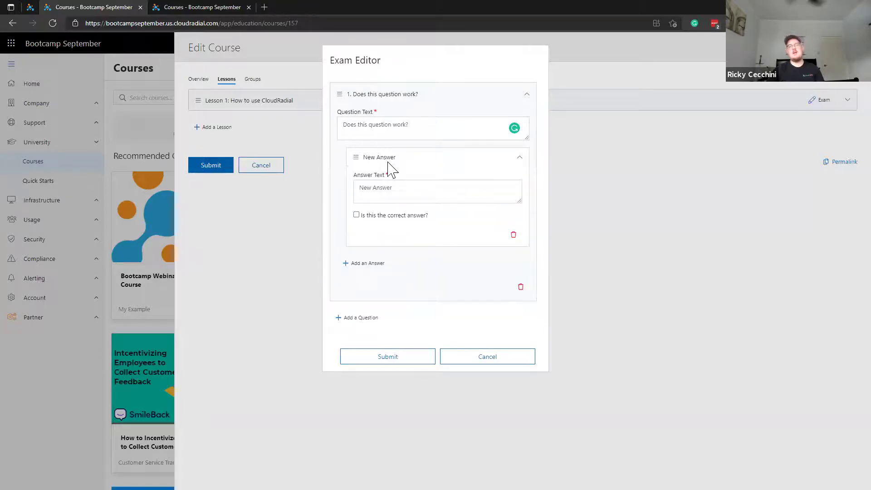
{"action": "left_click", "coordinate": [405, 183]}
{"action": "type", "text": "Yes"}
{"action": "left_click", "coordinate": [363, 158]}
- Add a second answer "No" to the first question and check the settings of the "Yes" answer
{"action": "left_click", "coordinate": [367, 182]}
{"action": "left_click", "coordinate": [384, 216]}
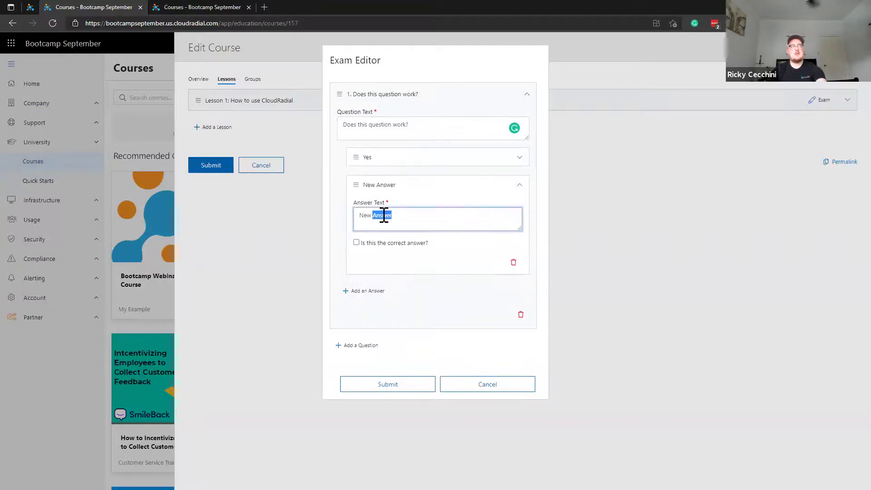
{"action": "triple_click", "coordinate": [383, 215]}
{"action": "type", "text": "No"}
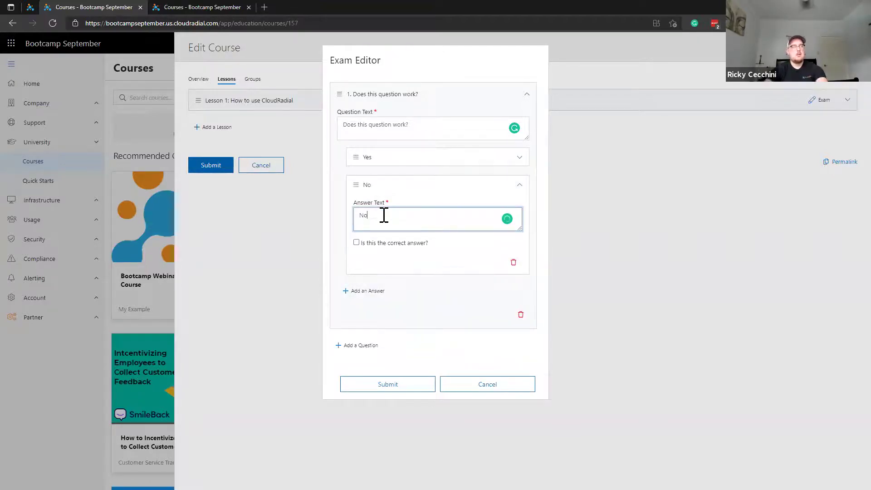
{"action": "left_click", "coordinate": [367, 185]}
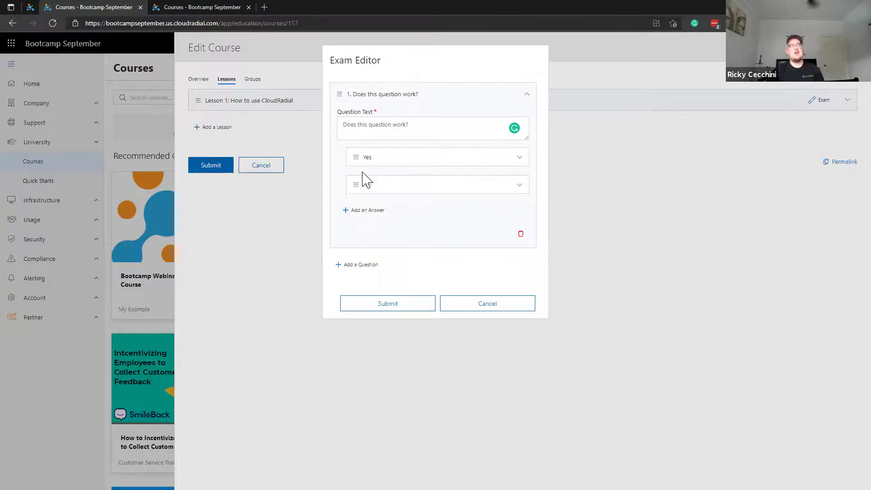
{"action": "left_click", "coordinate": [365, 159]}
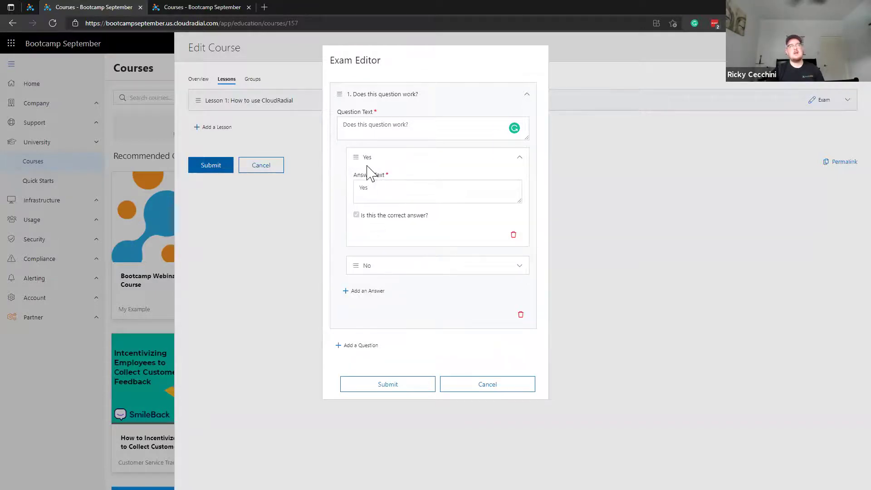
{"action": "left_click", "coordinate": [367, 160]}
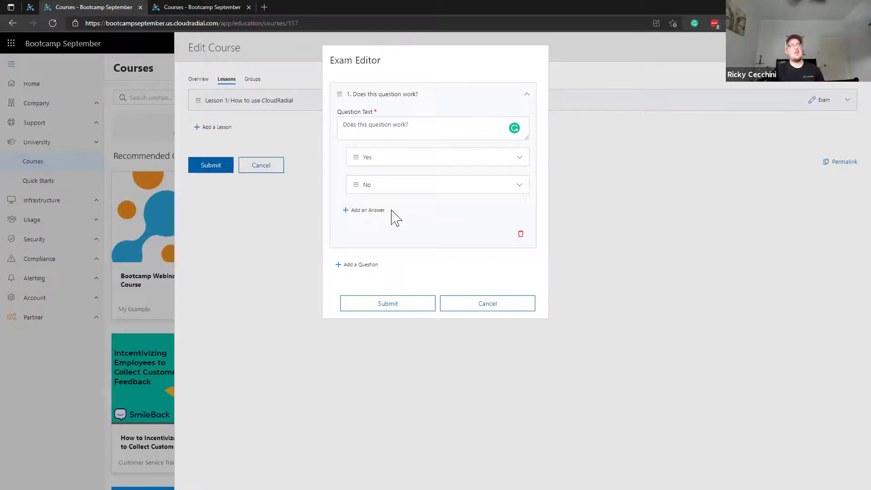
- Add a second exam question with the text "Is this cool?"
{"action": "left_click", "coordinate": [391, 95]}
{"action": "left_click", "coordinate": [361, 122]}
{"action": "triple_click", "coordinate": [409, 157]}
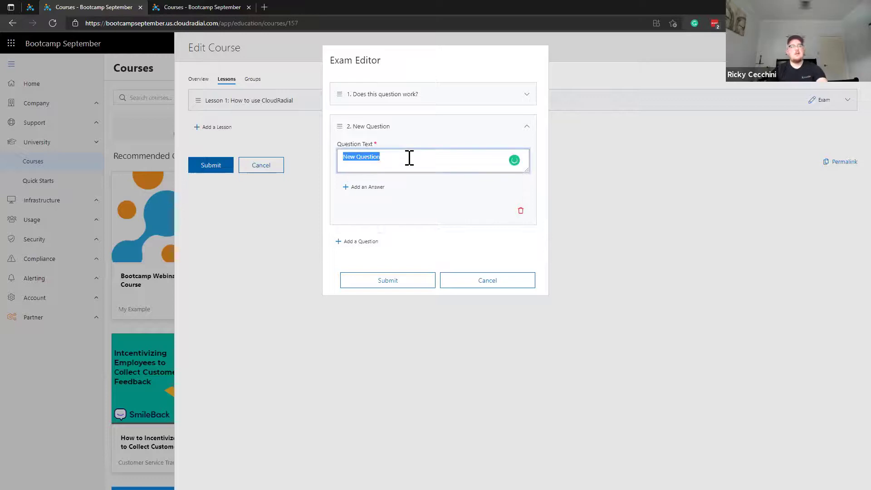
{"action": "type", "text": "Is"}
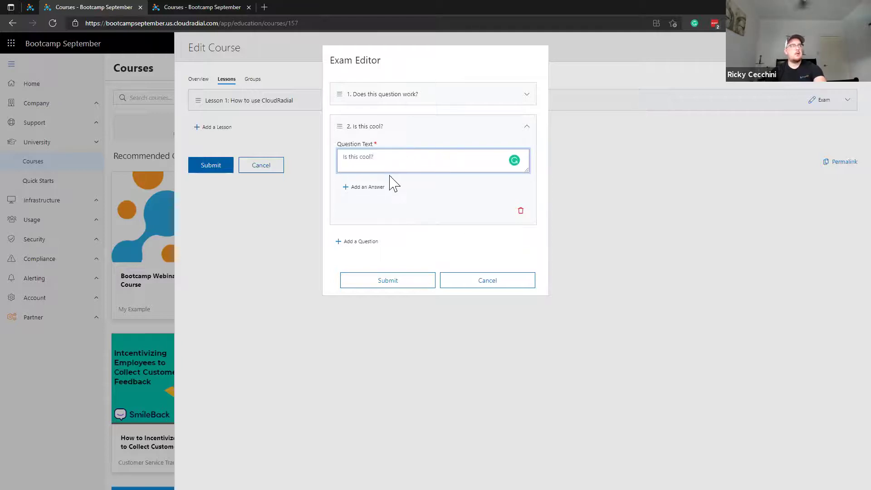
- Add the answers "No" and "Yes" to the question "Is this cool?"
{"action": "left_click", "coordinate": [378, 187]}
{"action": "triple_click", "coordinate": [393, 220]}
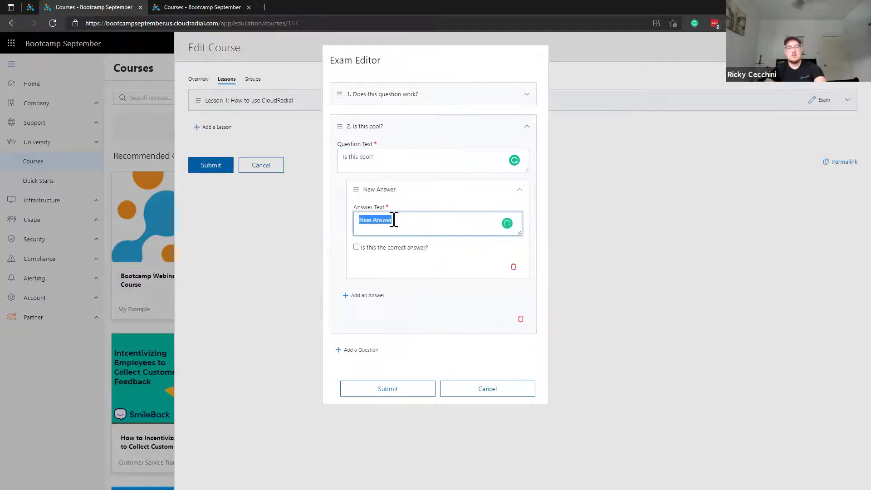
{"action": "type", "text": "N"}
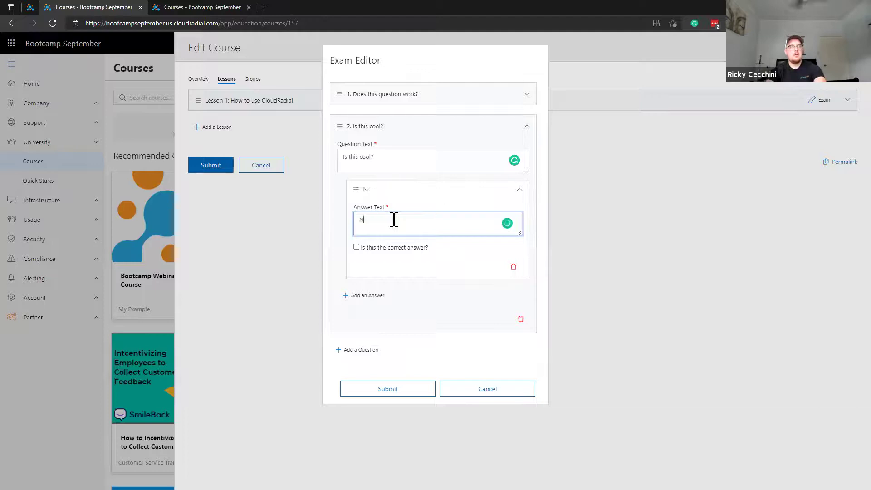
{"action": "type", "text": "o"}
{"action": "left_click", "coordinate": [368, 189]}
{"action": "left_click", "coordinate": [360, 214]}
{"action": "triple_click", "coordinate": [382, 249]}
{"action": "type", "text": "Yes"}
{"action": "left_click", "coordinate": [364, 218]}
- Add the answers "Maybe" and "Definitely" to the second question and mark "Definitely" as the correct one
{"action": "left_click", "coordinate": [379, 244]}
{"action": "triple_click", "coordinate": [385, 275]}
{"action": "type", "text": "Maybe"}
{"action": "left_click", "coordinate": [372, 245]}
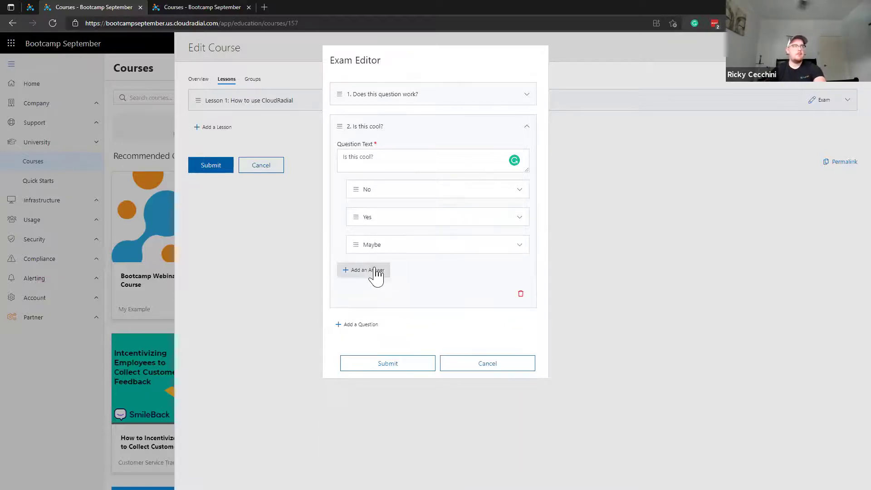
{"action": "left_click", "coordinate": [365, 270]}
{"action": "triple_click", "coordinate": [397, 296]}
{"action": "type", "text": "Definitely"}
{"action": "left_click", "coordinate": [406, 330]}
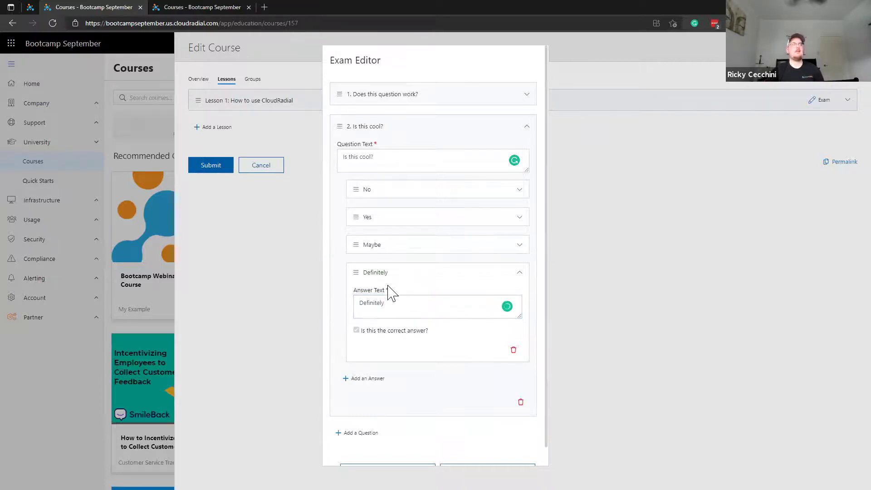
- Try marking "Maybe" as the correct answer, and switch the correct answer back to "Definitely"
{"action": "left_click", "coordinate": [381, 247]}
{"action": "left_click", "coordinate": [388, 303]}
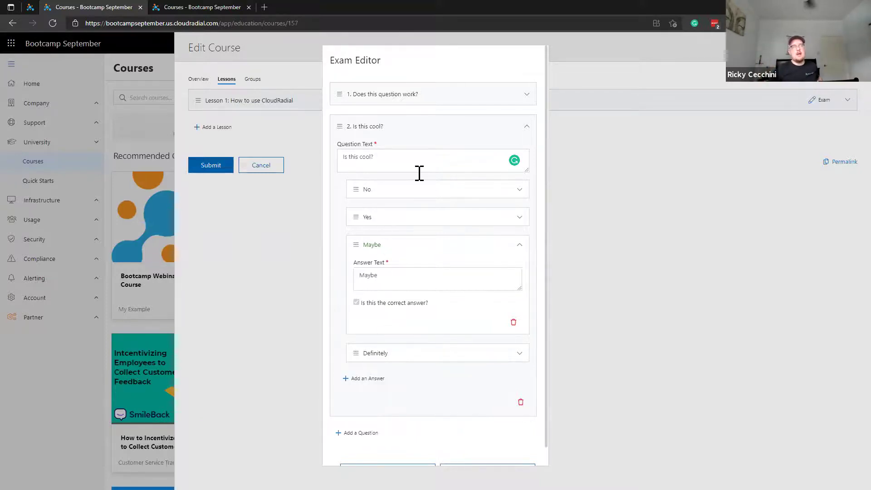
{"action": "left_click", "coordinate": [375, 353]}
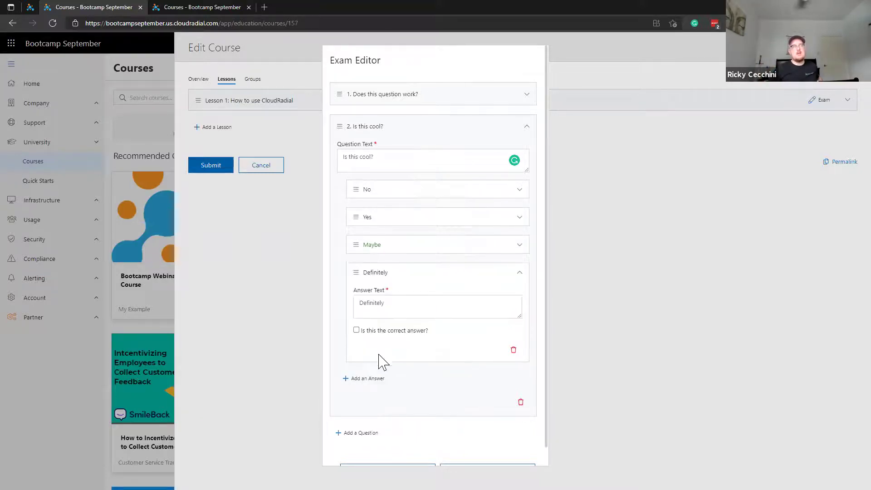
{"action": "left_click", "coordinate": [379, 277]}
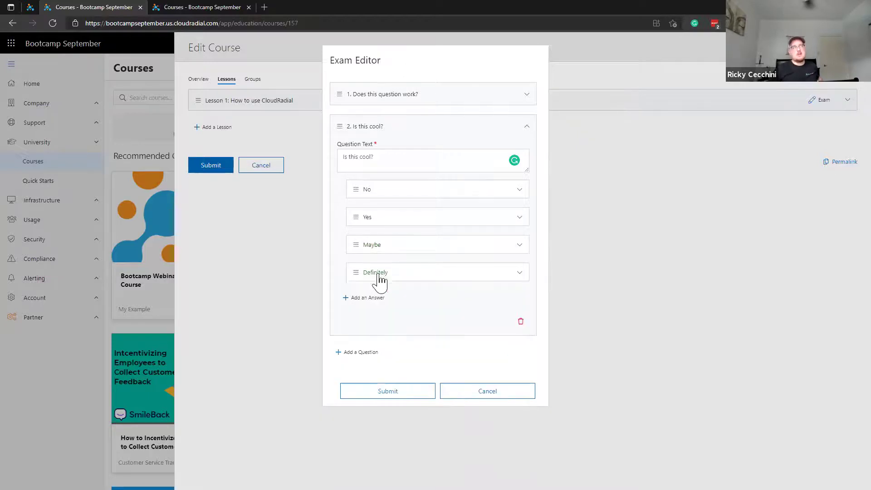
- Save the two-question exam and the edited course, and close the course page
{"action": "left_click", "coordinate": [367, 127]}
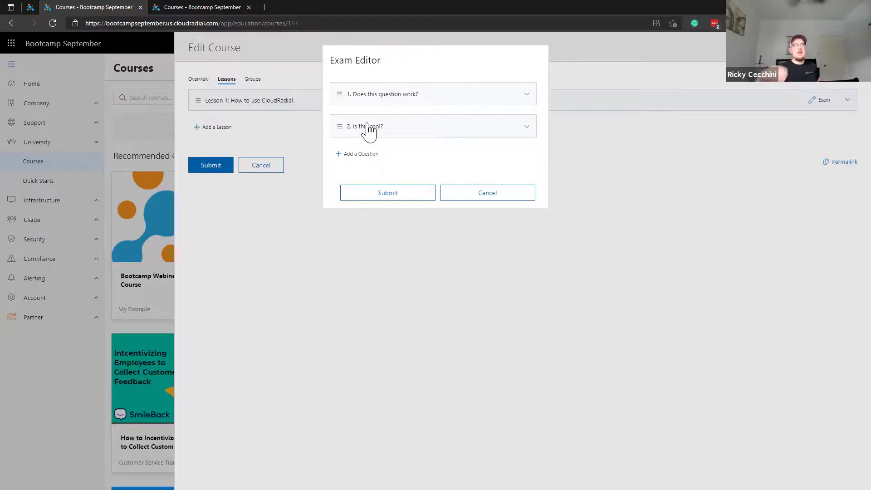
{"action": "left_click", "coordinate": [393, 197]}
{"action": "left_click", "coordinate": [229, 165]}
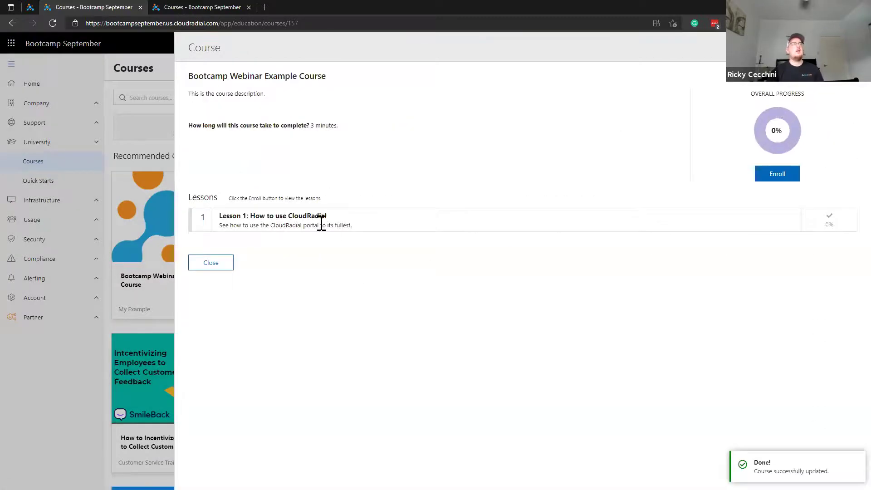
{"action": "left_click", "coordinate": [211, 263]}
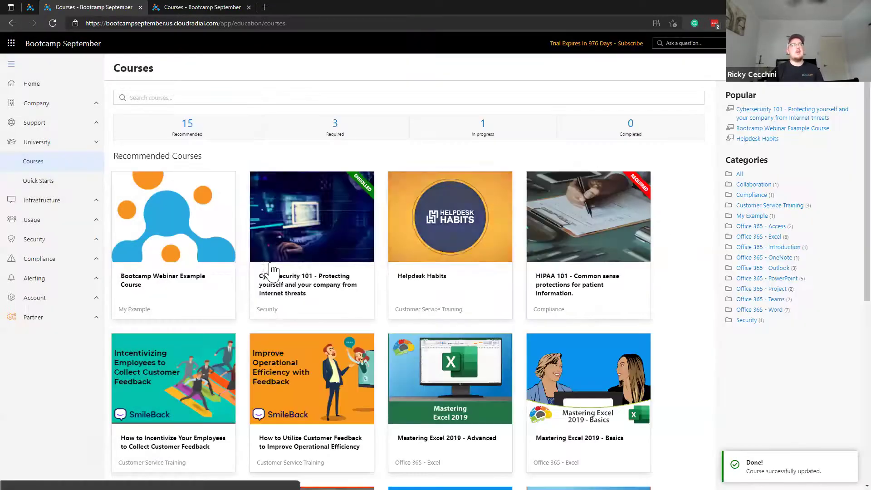
- Enroll in the Bootcamp Webinar Example Course and open Lesson 1
{"action": "left_click", "coordinate": [200, 268]}
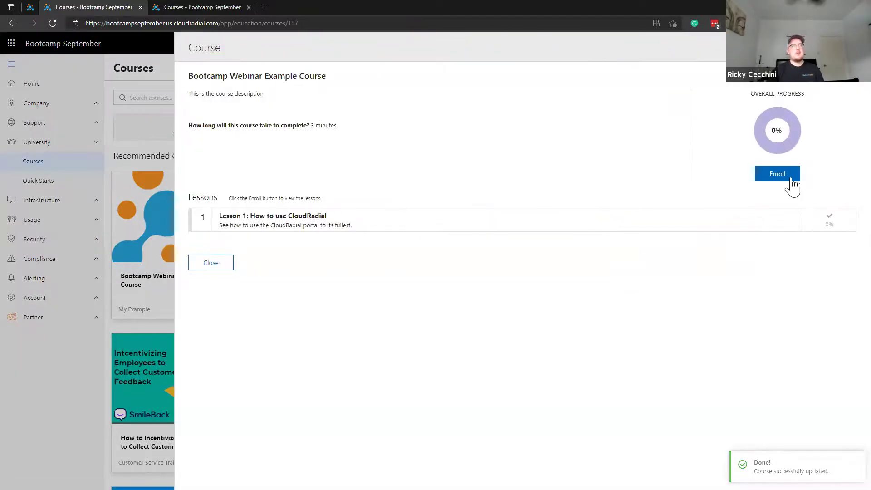
{"action": "left_click", "coordinate": [776, 171]}
{"action": "left_click", "coordinate": [376, 115]}
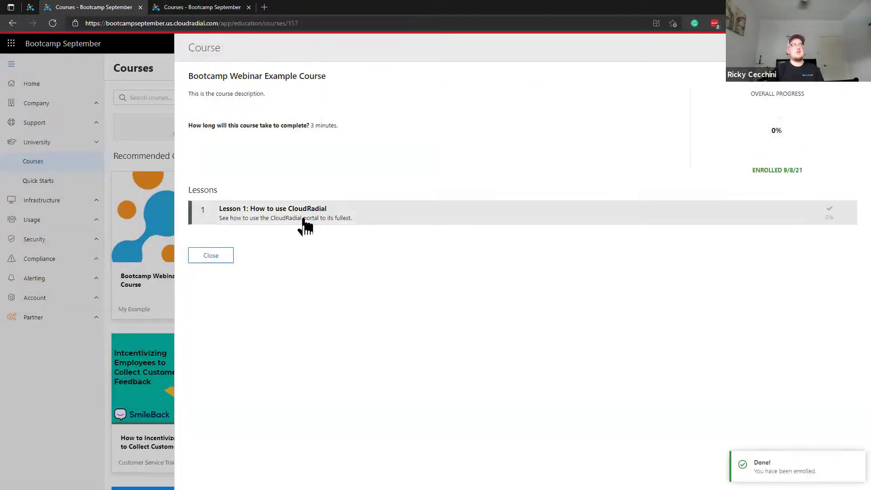
{"action": "left_click", "coordinate": [300, 212]}
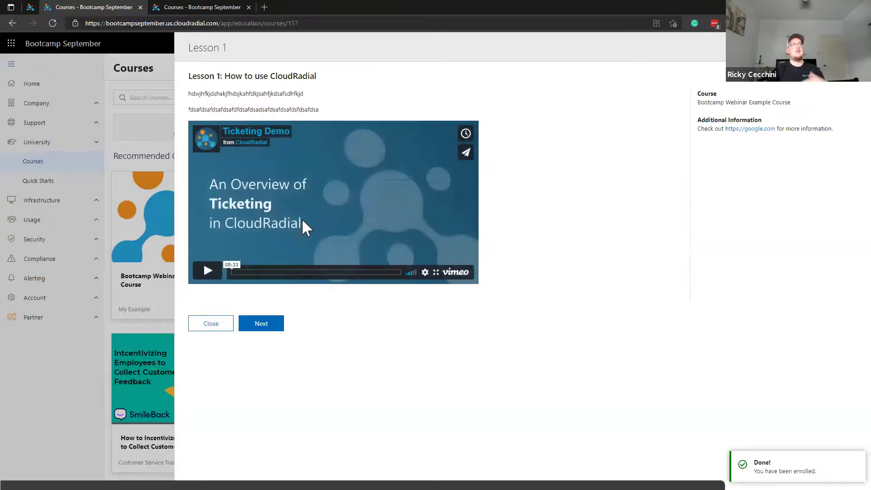
- Take the Lesson 1 exam, answering "Yes" to the first question and "Definitely" to the second, and finish the lesson
{"action": "left_click", "coordinate": [277, 328]}
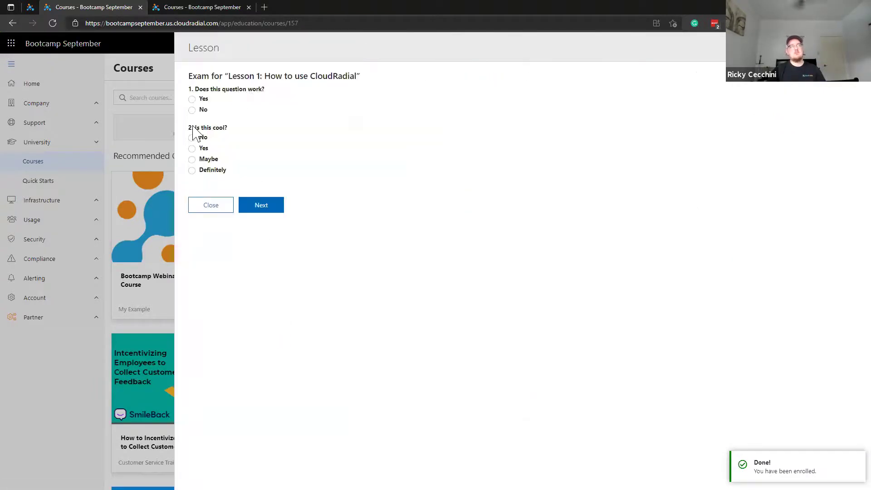
{"action": "left_click", "coordinate": [191, 98]}
{"action": "left_click", "coordinate": [192, 170]}
{"action": "left_click", "coordinate": [271, 205]}
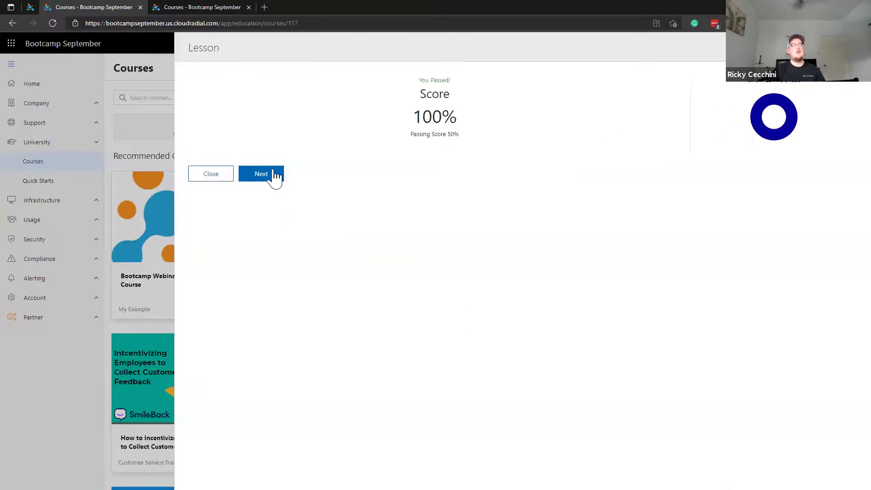
{"action": "left_click", "coordinate": [274, 177]}
- View the certificate for the completed course and return to the course catalog
{"action": "left_click", "coordinate": [264, 177]}
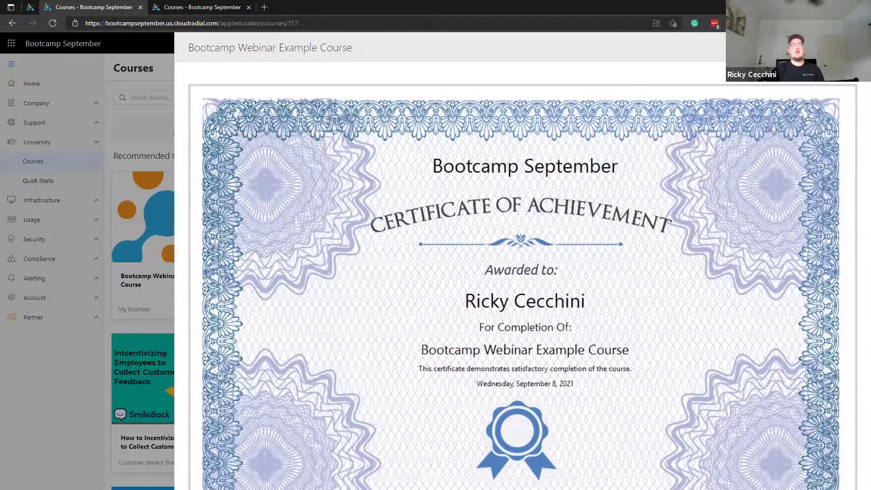
{"action": "key", "text": "Escape"}
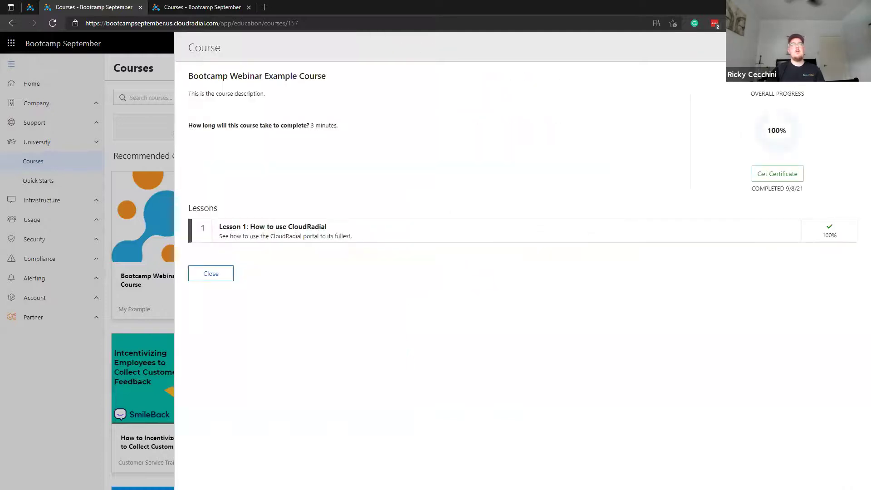
{"action": "key", "text": "Escape"}
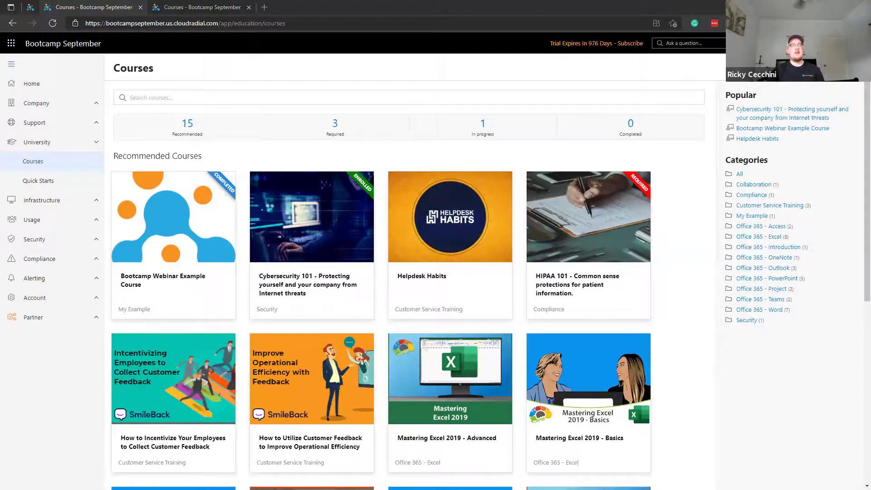
- Open the Custom Courses package in the partner content, view the blank new course form and close it
{"action": "left_click", "coordinate": [67, 319]}
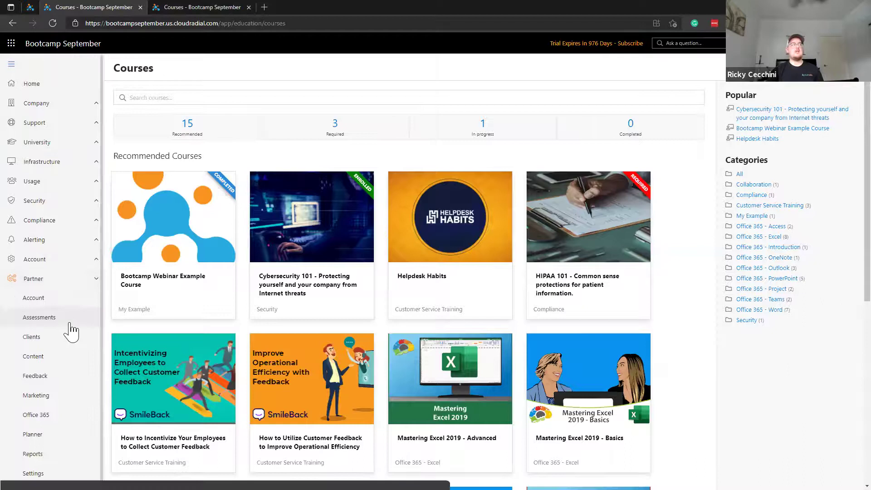
{"action": "left_click", "coordinate": [81, 359]}
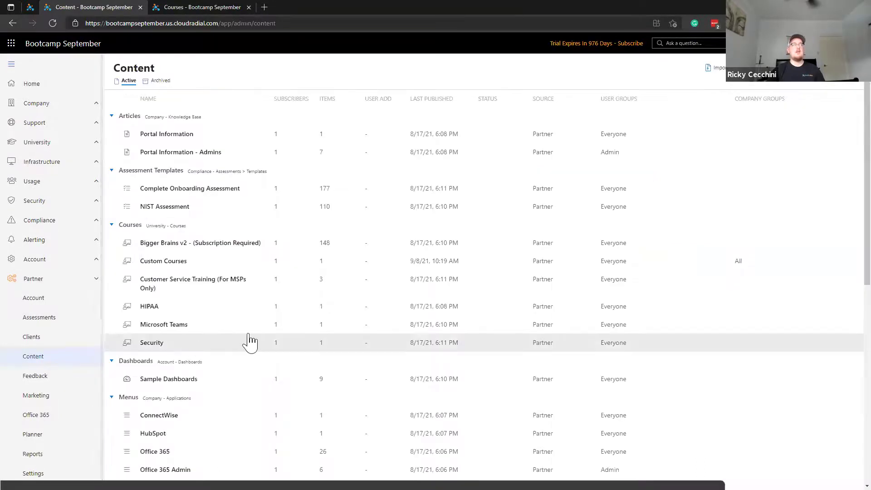
{"action": "left_click", "coordinate": [345, 272]}
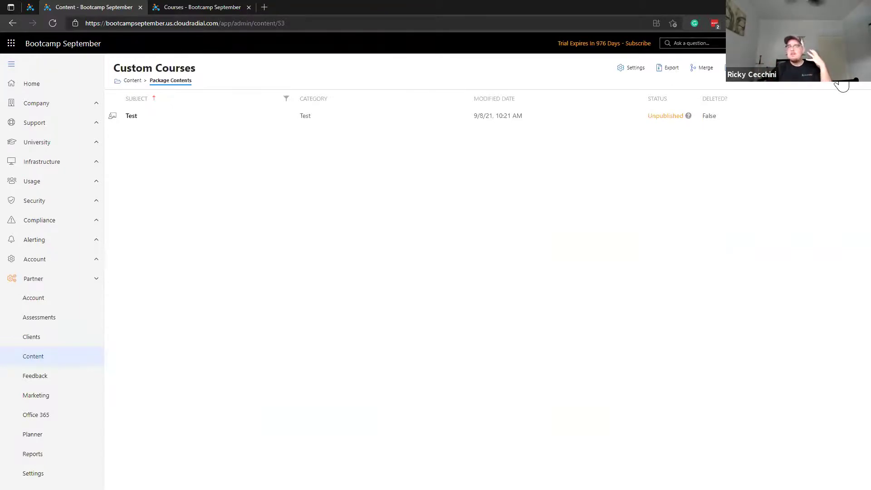
{"action": "left_click", "coordinate": [840, 85]}
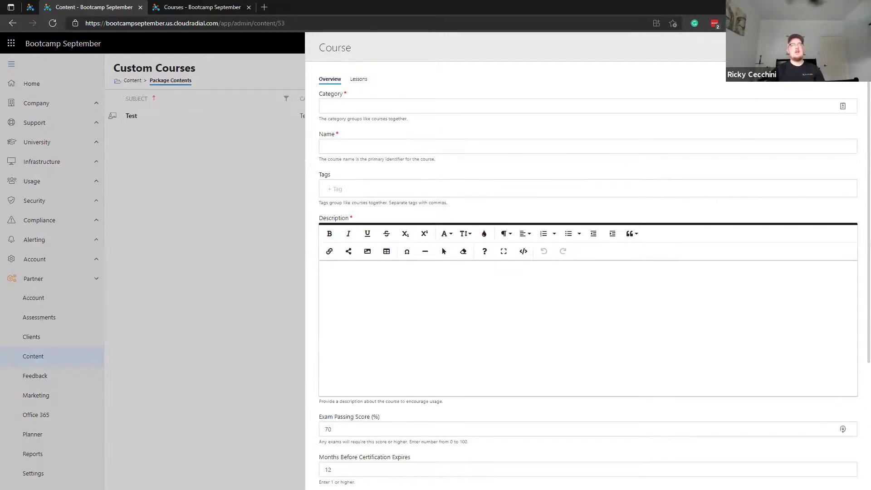
{"action": "left_click", "coordinate": [292, 93]}
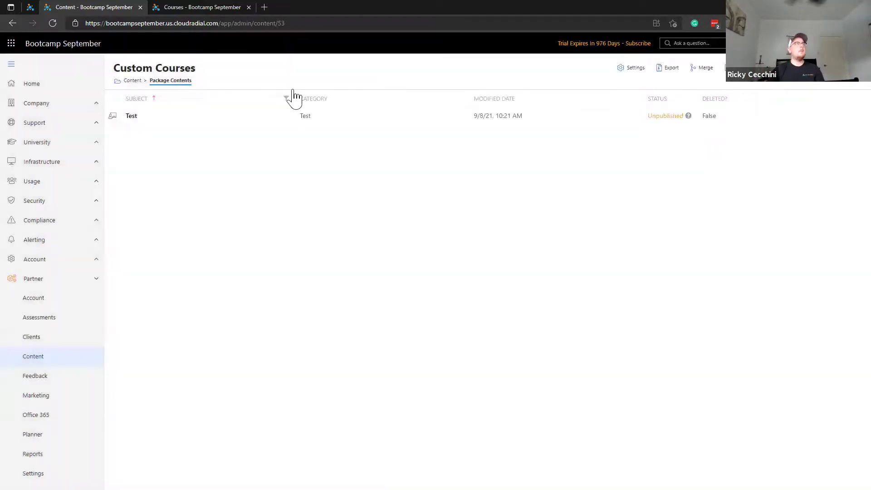
- Open the Bootcamp Webinar Example Course, view the option to save it in a content package, and cancel
{"action": "left_click", "coordinate": [80, 144]}
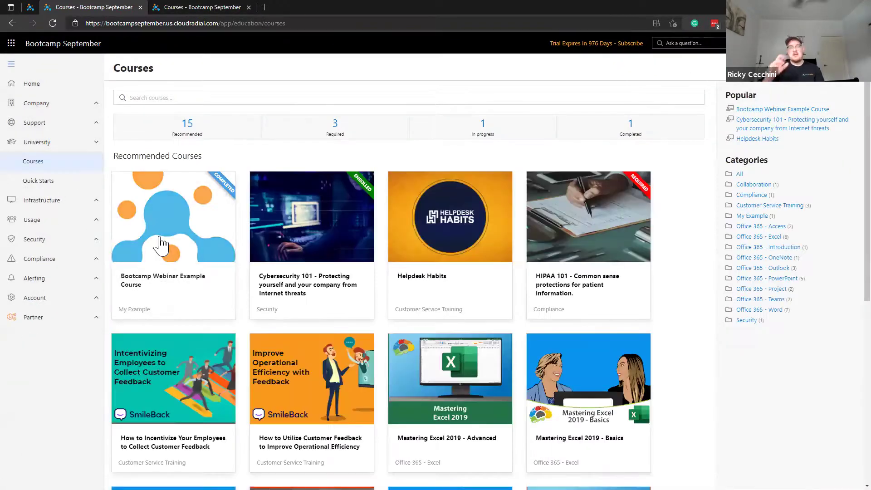
{"action": "left_click", "coordinate": [161, 245]}
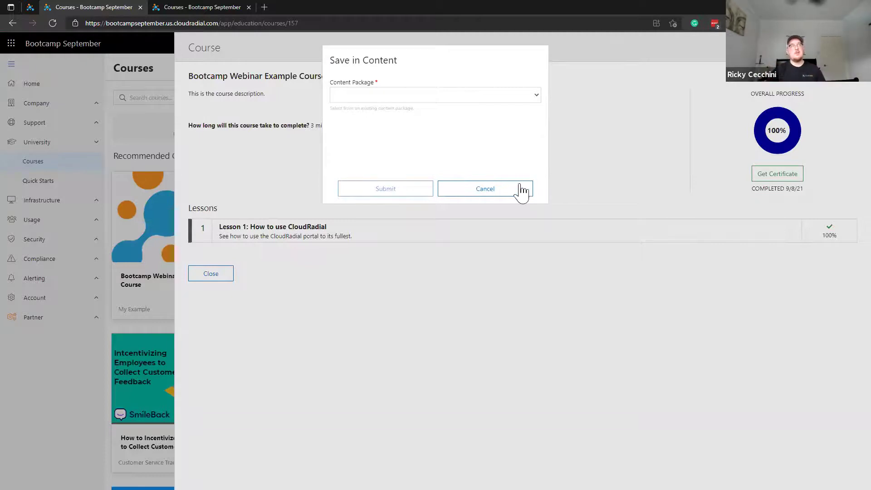
{"action": "left_click", "coordinate": [524, 188]}
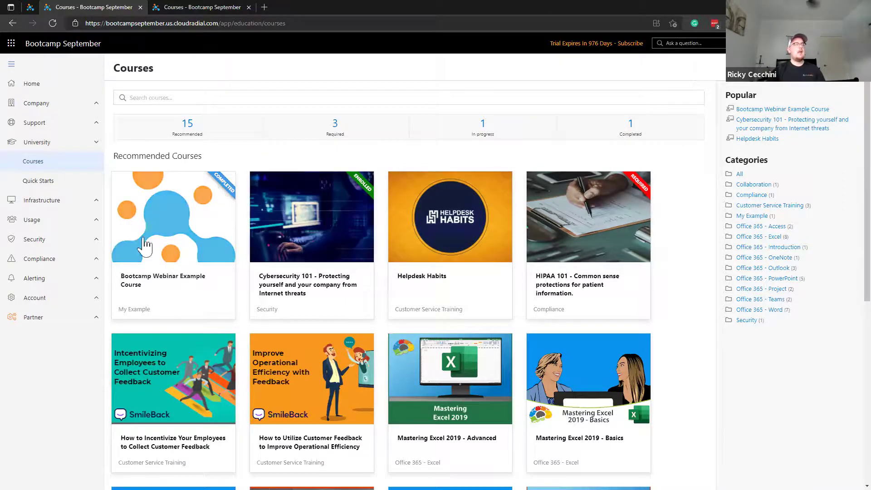
- Open the compliance training report and review both pages of user progress for the Bootcamp Webinar Example Course
{"action": "left_click", "coordinate": [95, 262]}
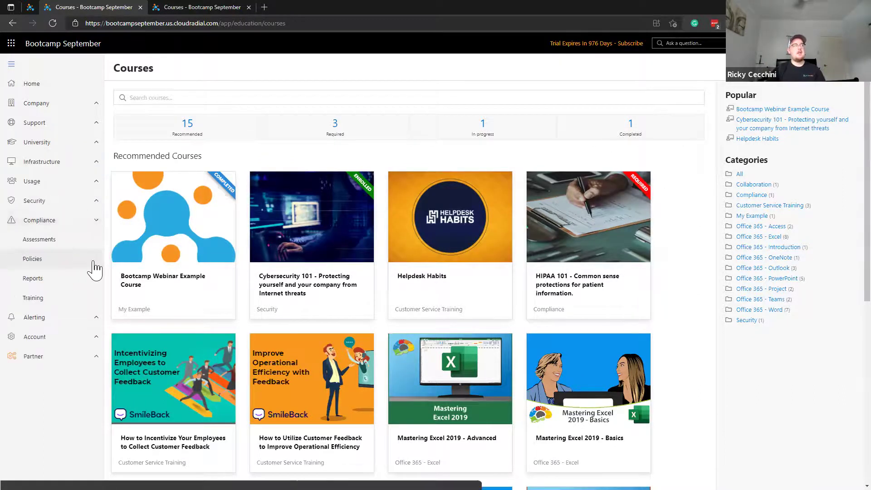
{"action": "left_click", "coordinate": [59, 299]}
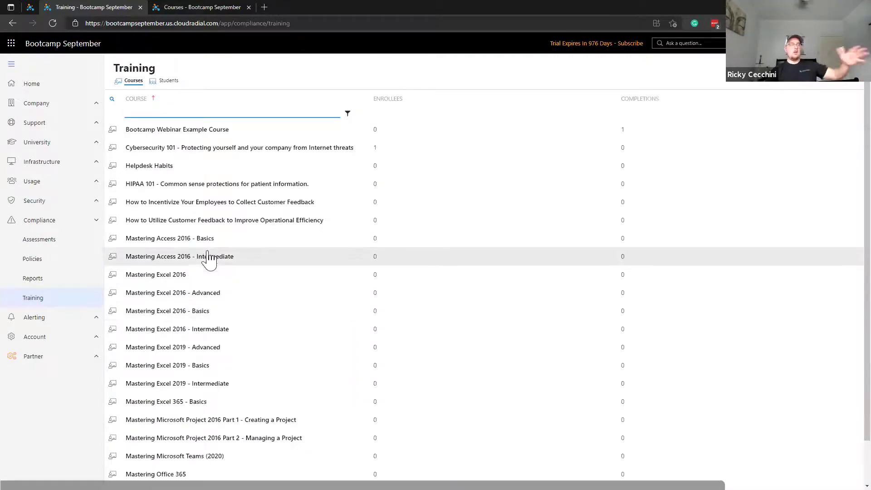
{"action": "scroll", "coordinate": [236, 227], "scroll_direction": "down", "scroll_amount": 1}
{"action": "scroll", "coordinate": [254, 277], "scroll_direction": "up", "scroll_amount": 1}
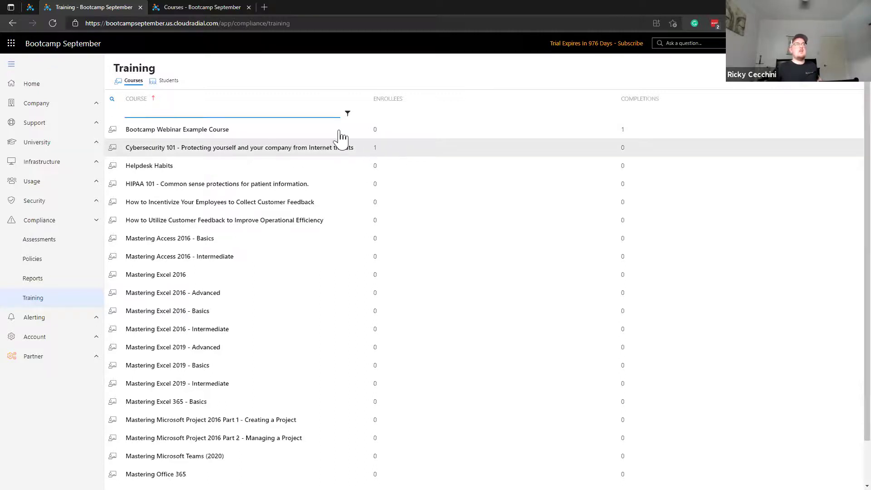
{"action": "left_click", "coordinate": [307, 137]}
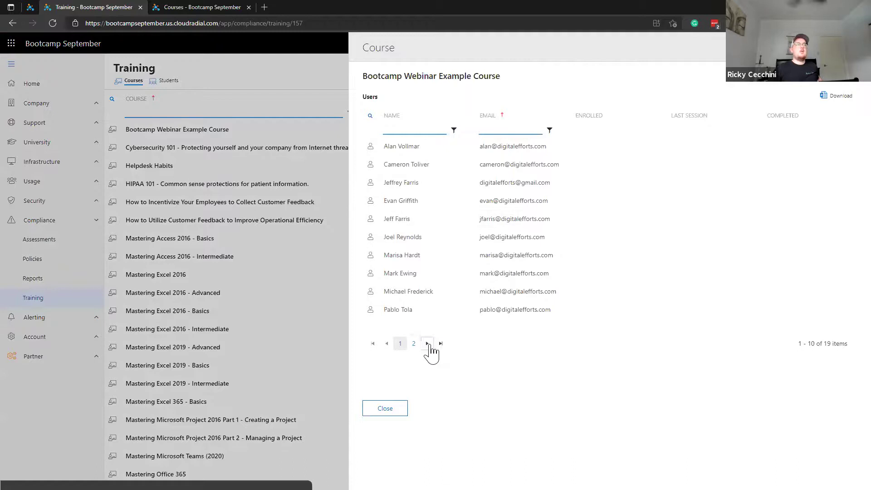
{"action": "left_click", "coordinate": [427, 344]}
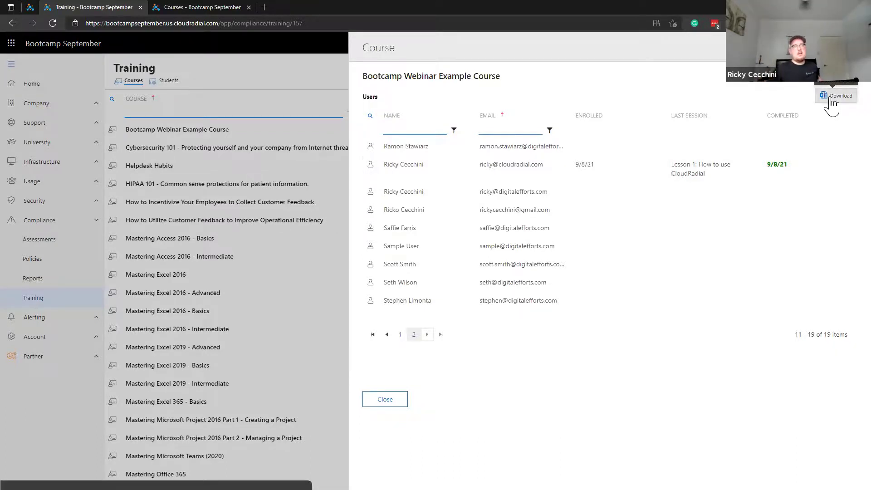
{"action": "key", "text": "Escape"}
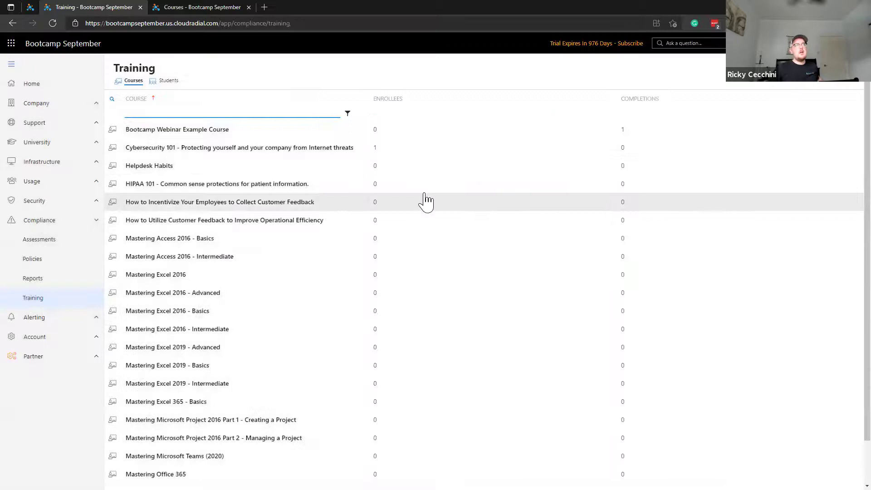
- Open the training report's student list and review the required and non-required course statuses of the student with recorded activity
{"action": "left_click", "coordinate": [167, 86]}
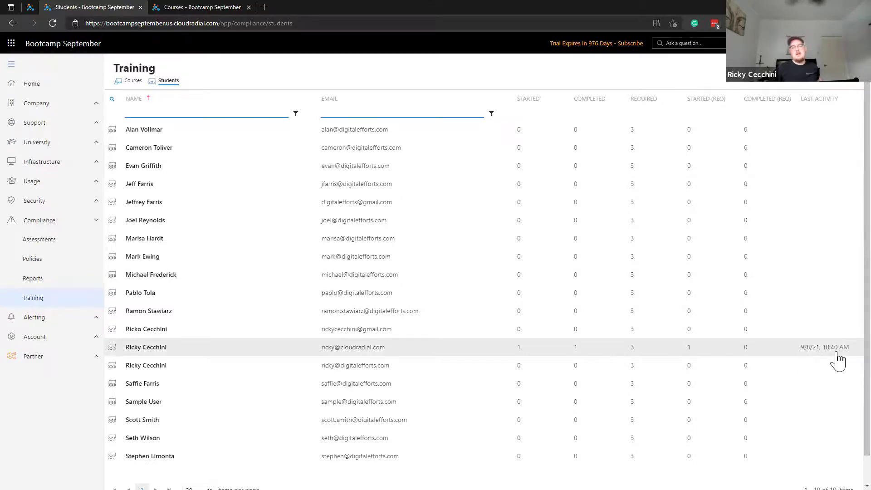
{"action": "left_click", "coordinate": [266, 348]}
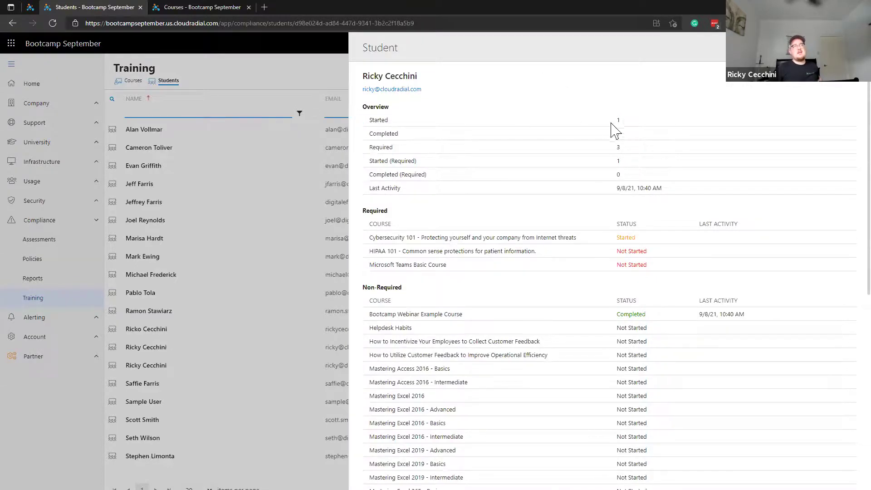
{"action": "scroll", "coordinate": [657, 214], "scroll_direction": "down", "scroll_amount": 2}
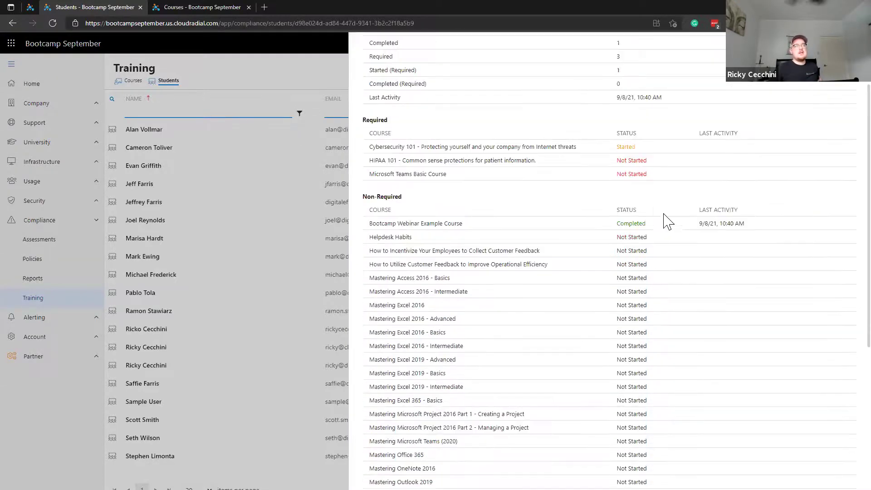
{"action": "scroll", "coordinate": [430, 175], "scroll_direction": "down", "scroll_amount": 1}
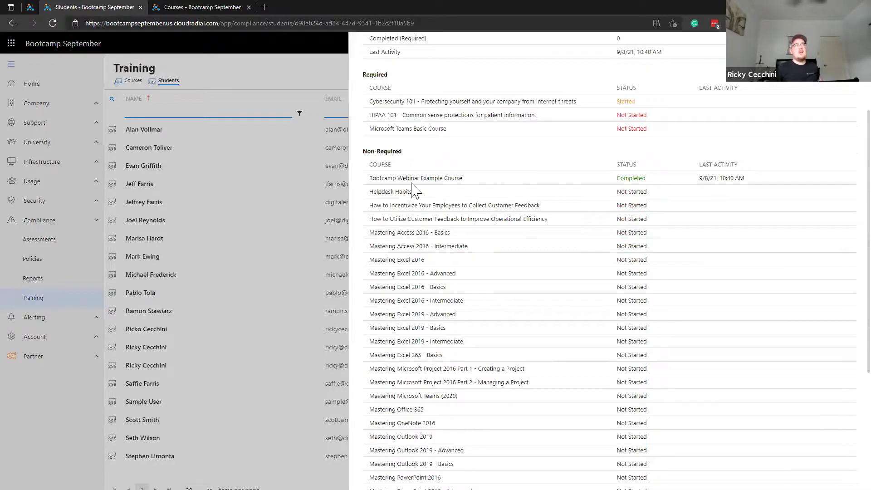
{"action": "left_click_drag", "start_coordinate": [360, 178], "coordinate": [618, 187]}
{"action": "left_click", "coordinate": [700, 193]}
{"action": "scroll", "coordinate": [667, 250], "scroll_direction": "up", "scroll_amount": 1}
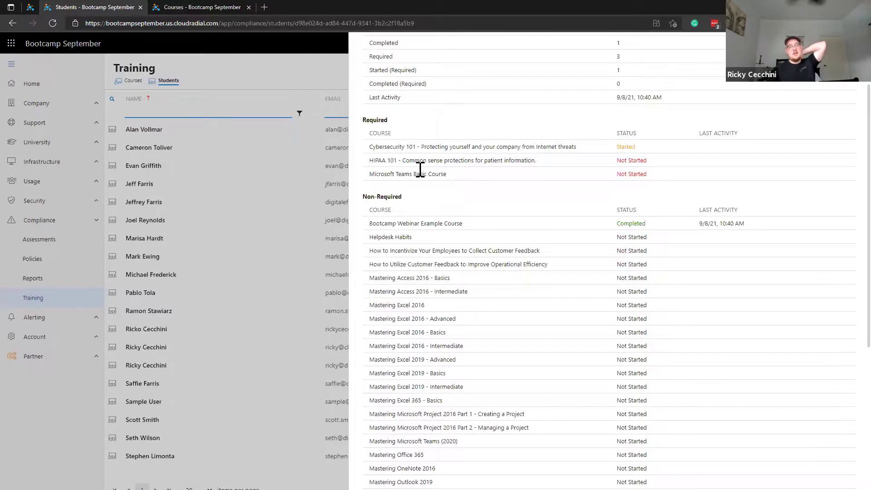
{"action": "scroll", "coordinate": [420, 169], "scroll_direction": "up", "scroll_amount": 2}
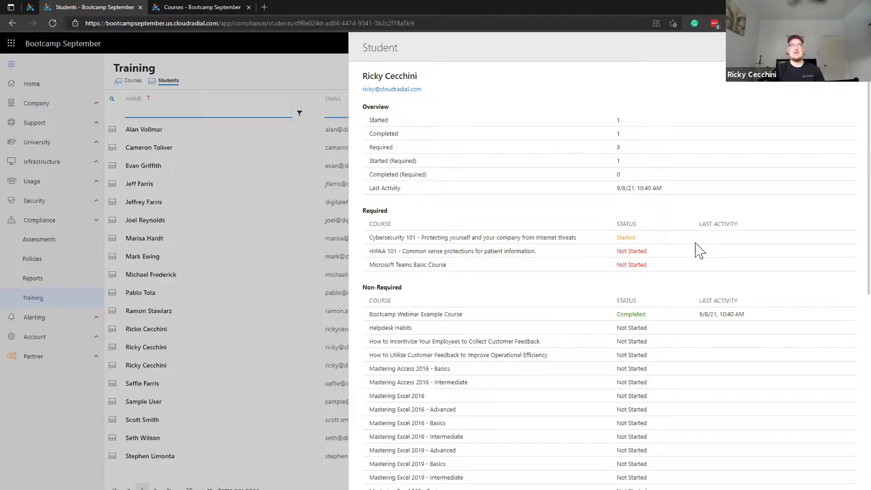
{"action": "left_click", "coordinate": [849, 47]}
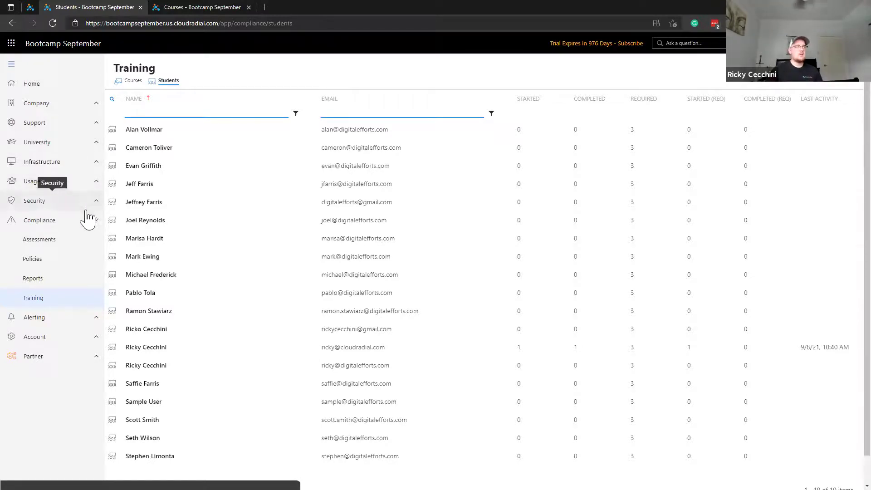
- Return to the University course catalog and view the Bootcamp Webinar Example Course details
{"action": "left_click", "coordinate": [91, 149]}
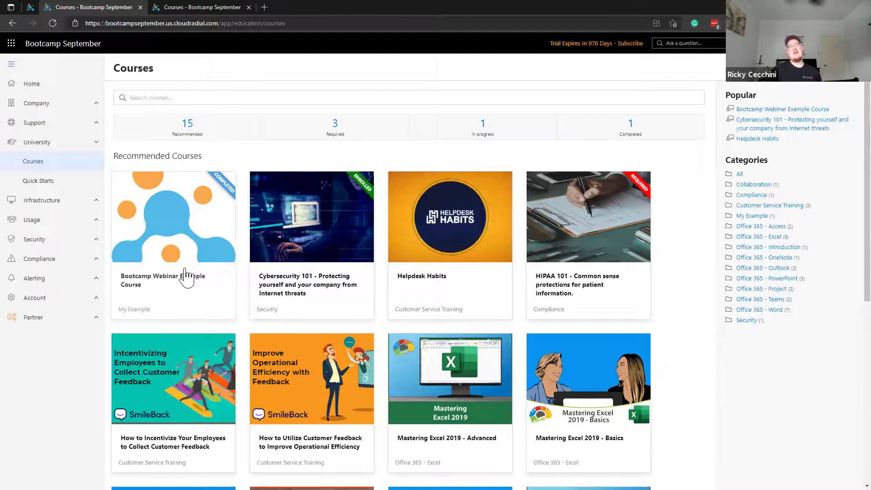
{"action": "left_click", "coordinate": [188, 276]}
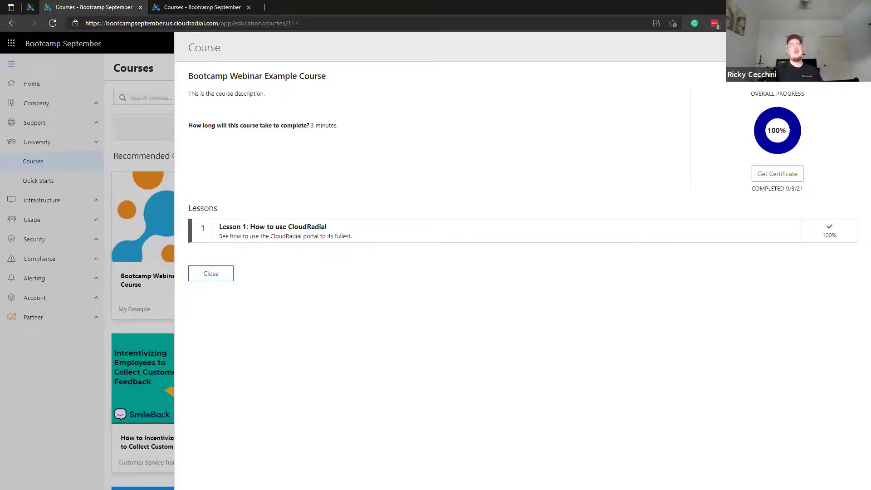
{"action": "left_click", "coordinate": [211, 273]}
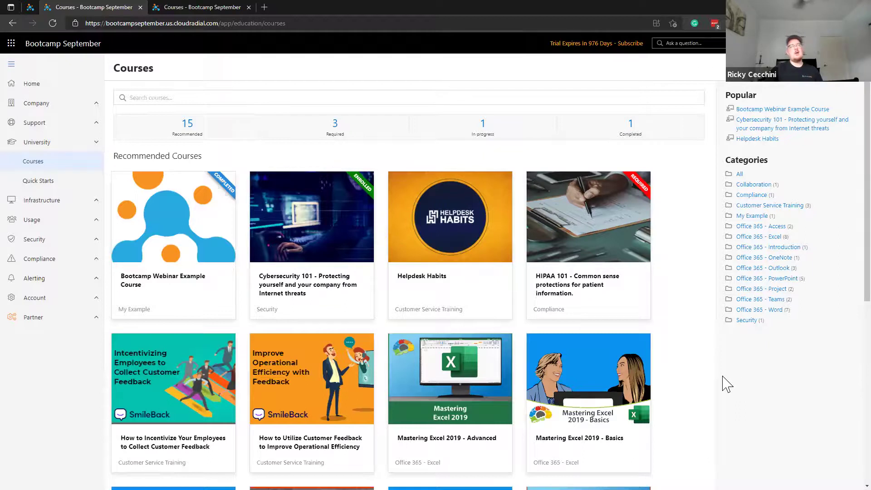
{"action": "left_click", "coordinate": [215, 311]}
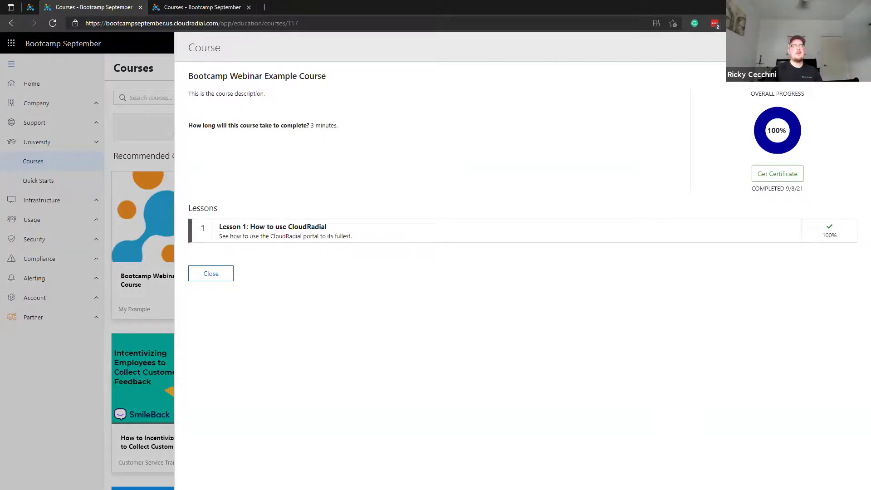
{"action": "key", "text": "Escape"}
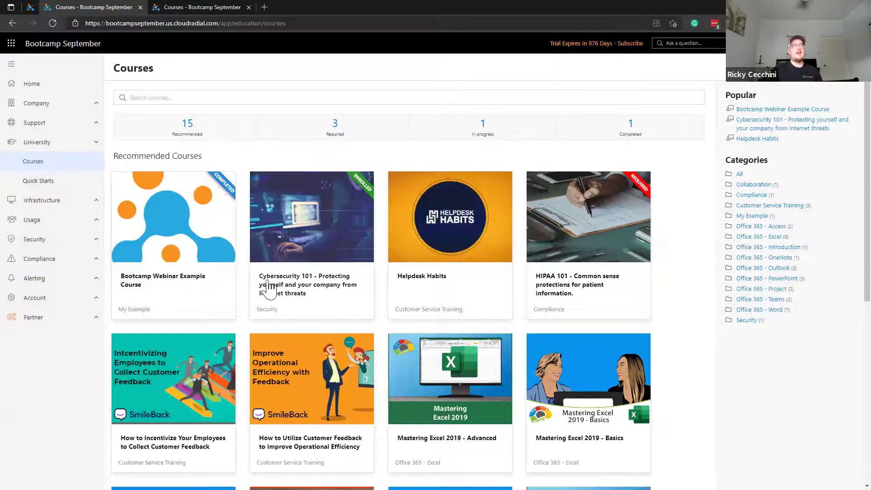
- Bring up the deletion confirmation for the Bootcamp Webinar Example Course, read its warning about enrollments and test history, and back out
{"action": "left_click", "coordinate": [200, 282]}
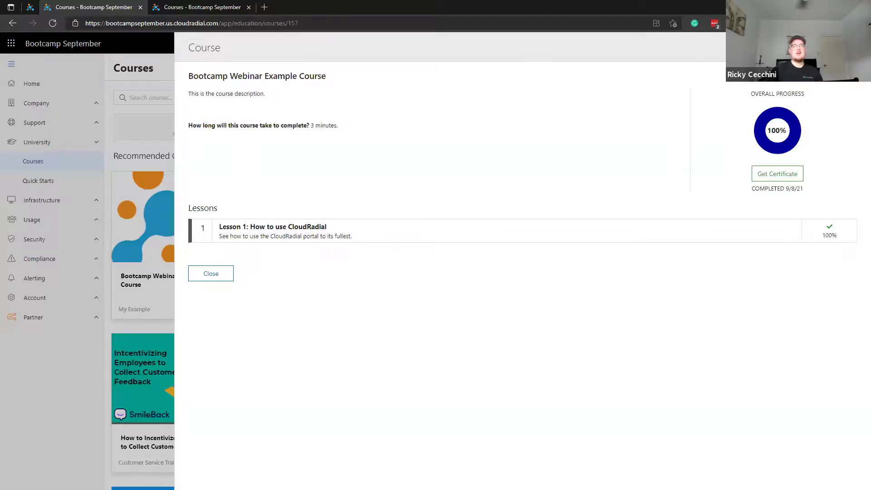
{"action": "left_click", "coordinate": [744, 48]}
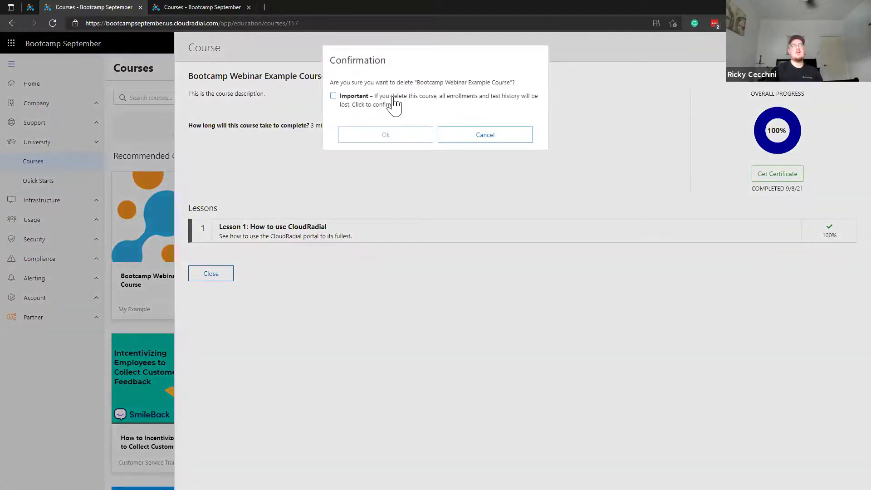
{"action": "left_click_drag", "start_coordinate": [438, 96], "coordinate": [522, 103]}
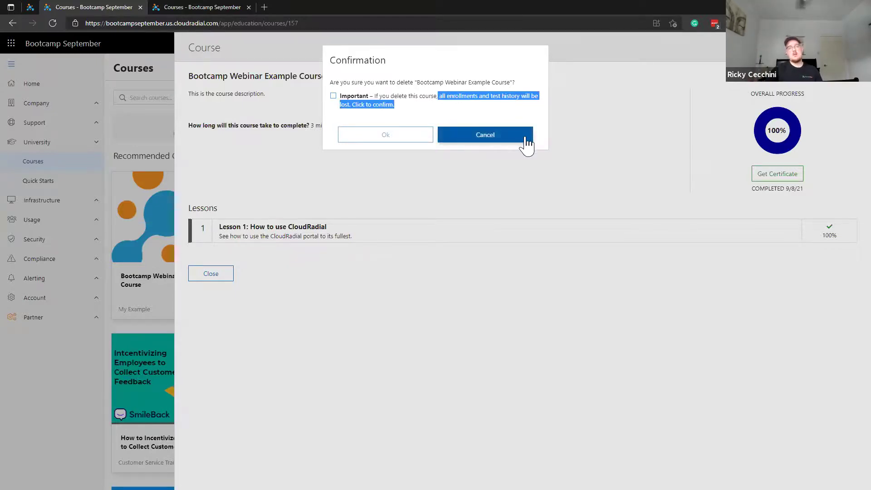
{"action": "left_click", "coordinate": [589, 122]}
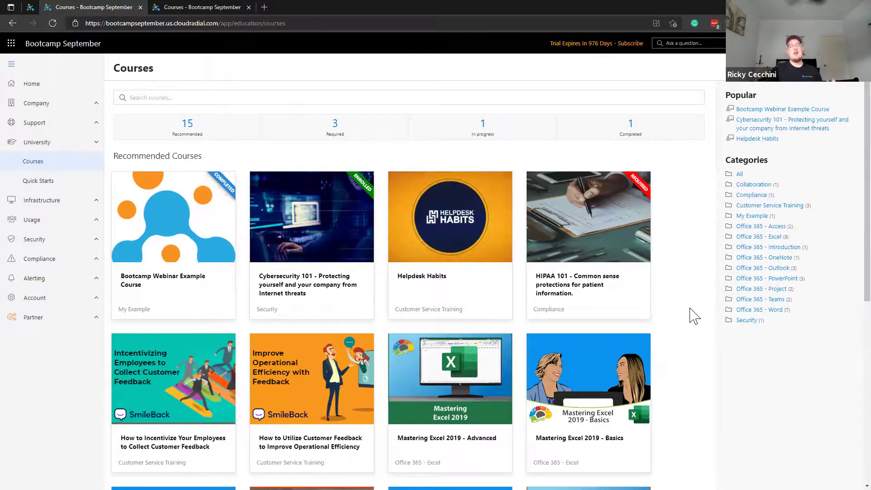
- View the partner content packages and go back to the University course catalog
{"action": "left_click", "coordinate": [79, 319]}
{"action": "left_click", "coordinate": [75, 360]}
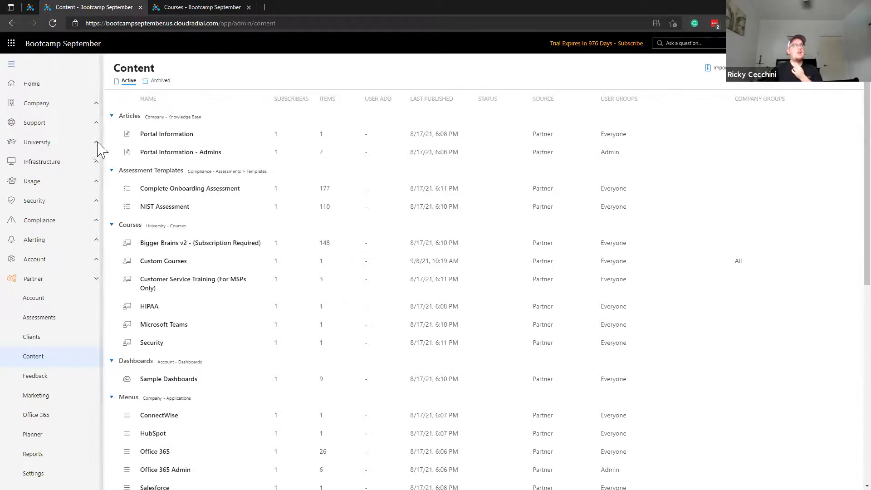
{"action": "left_click", "coordinate": [68, 143]}
{"action": "left_click", "coordinate": [90, 164]}
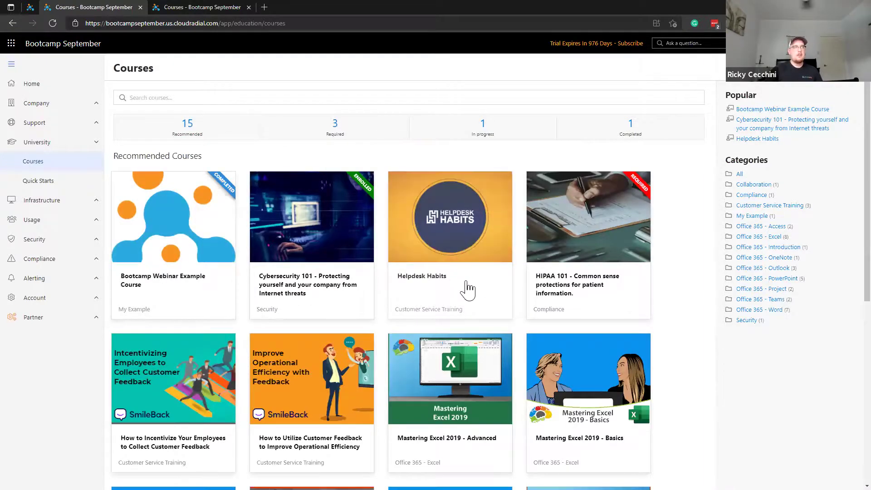
- Open the Helpdesk Habits course for editing and confirm removing it from its content subscription
{"action": "left_click", "coordinate": [470, 288]}
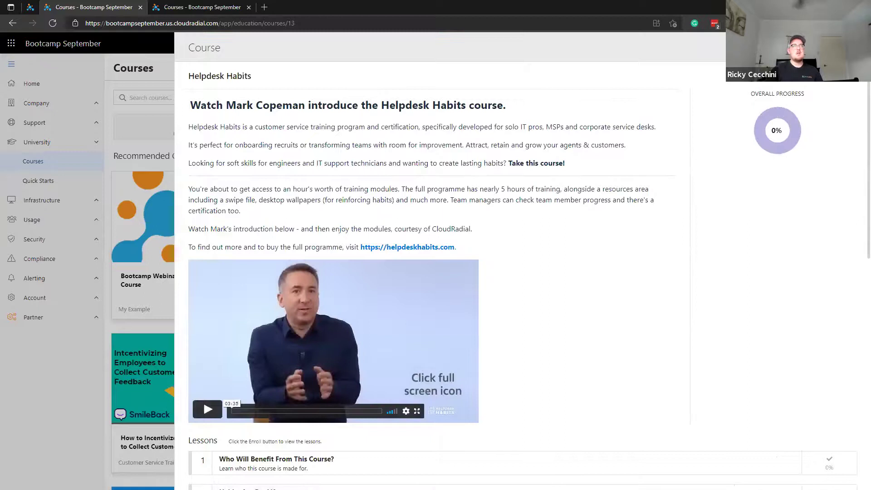
{"action": "left_click", "coordinate": [213, 187]}
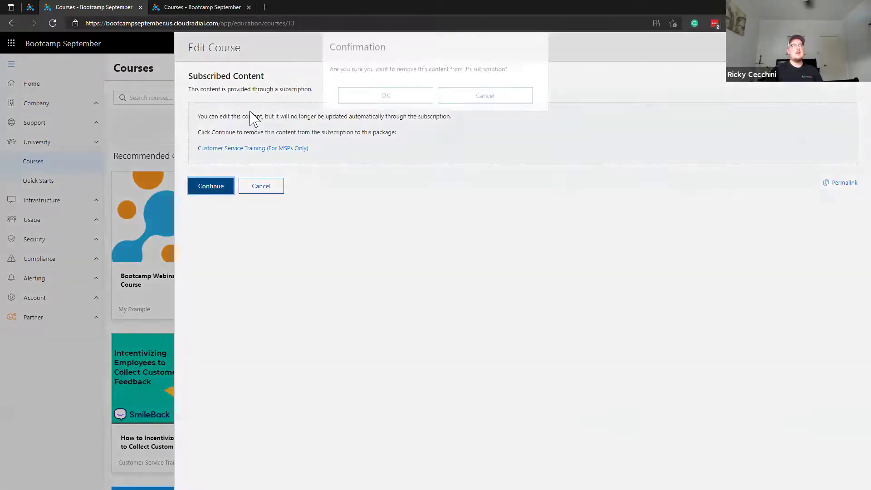
{"action": "left_click", "coordinate": [343, 110]}
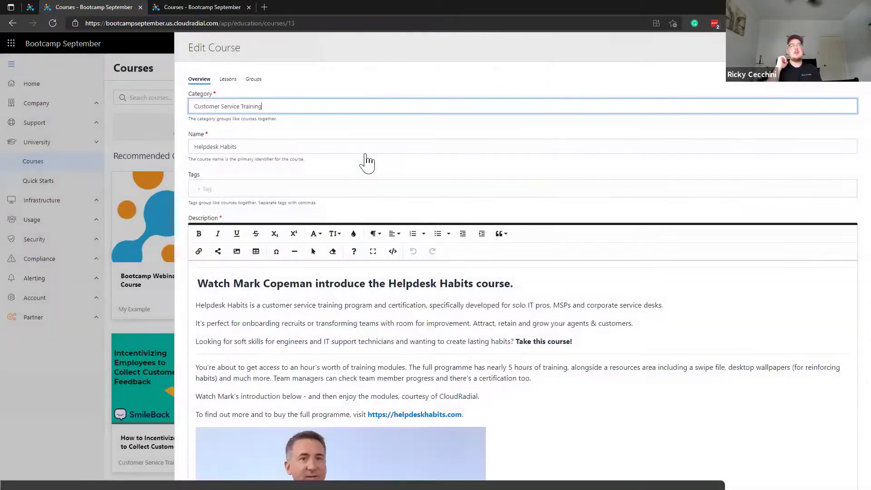
- Review the Helpdesk Habits course overview and the contents of its "Habits Are For Life" lesson in the editor
{"action": "scroll", "coordinate": [443, 331], "scroll_direction": "down", "scroll_amount": 8}
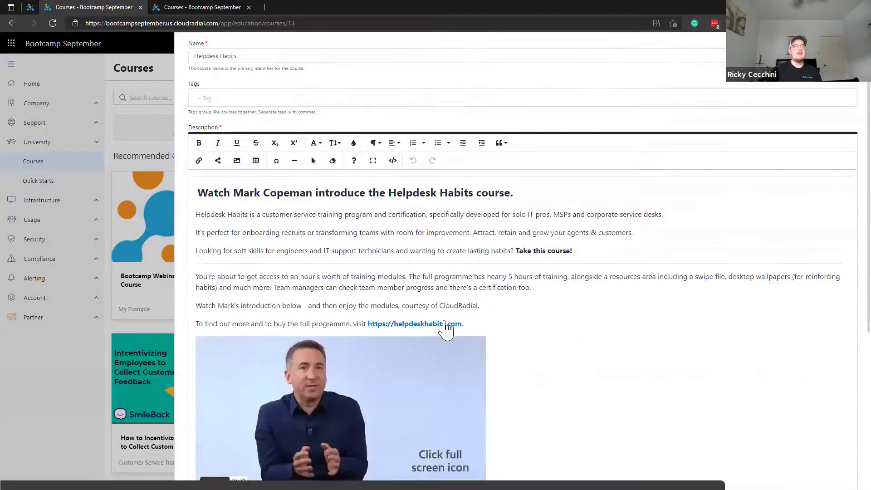
{"action": "scroll", "coordinate": [263, 363], "scroll_direction": "up", "scroll_amount": 10}
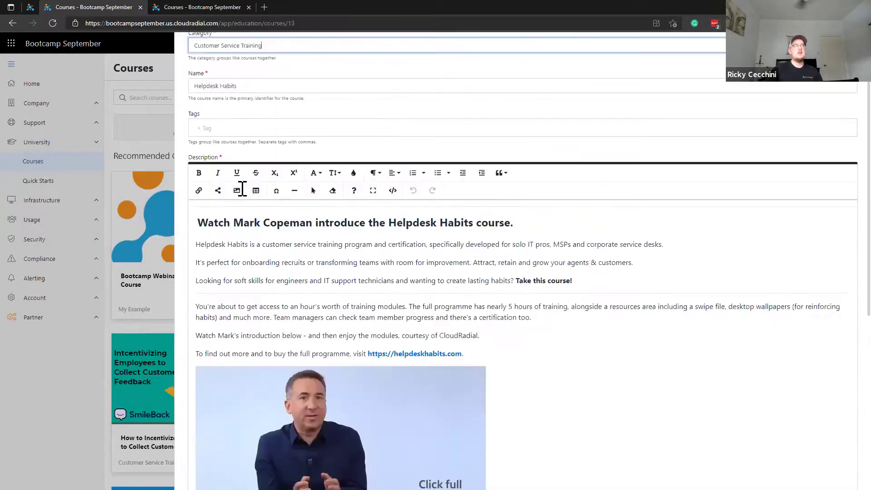
{"action": "left_click", "coordinate": [229, 66]}
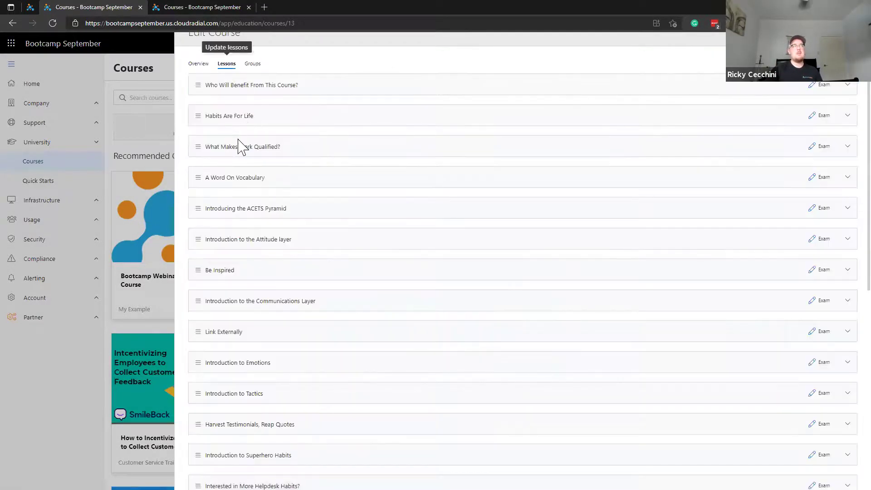
{"action": "left_click", "coordinate": [234, 119]}
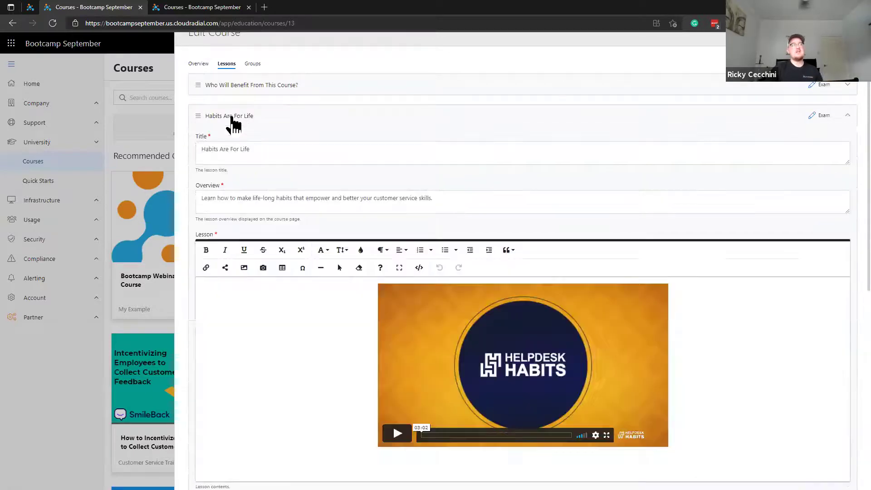
{"action": "scroll", "coordinate": [321, 322], "scroll_direction": "down", "scroll_amount": 5}
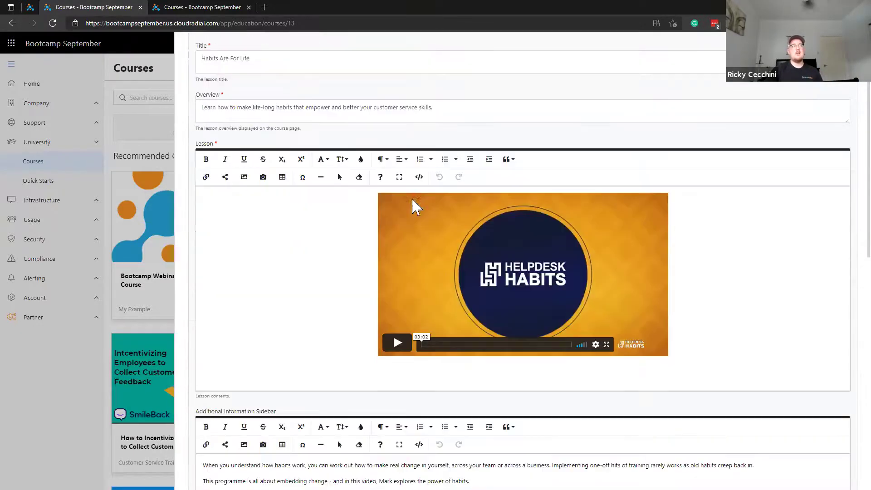
- Leave the Helpdesk Habits course editor and go back to the course catalog
{"action": "scroll", "coordinate": [547, 362], "scroll_direction": "up", "scroll_amount": 3}
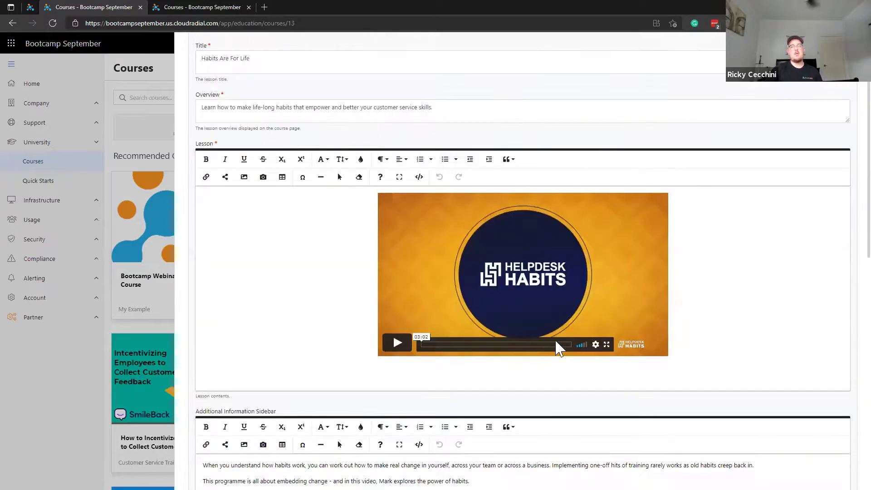
{"action": "scroll", "coordinate": [806, 119], "scroll_direction": "up", "scroll_amount": 2}
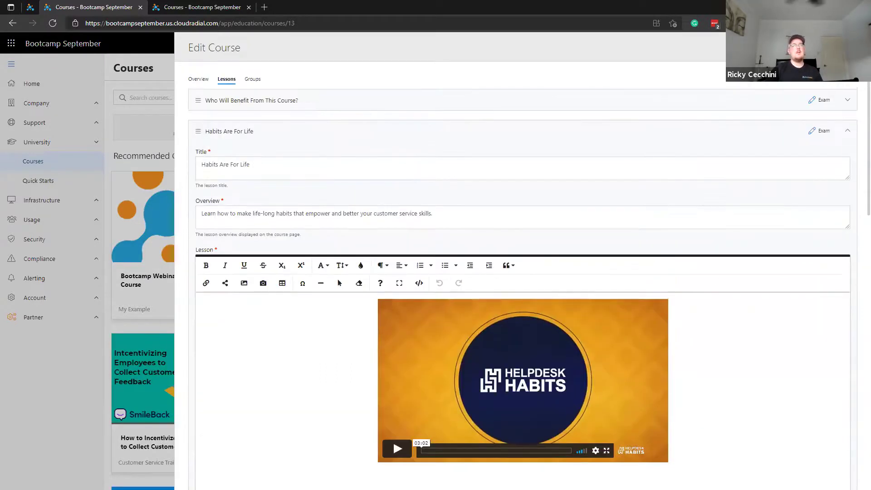
{"action": "left_click", "coordinate": [847, 47]}
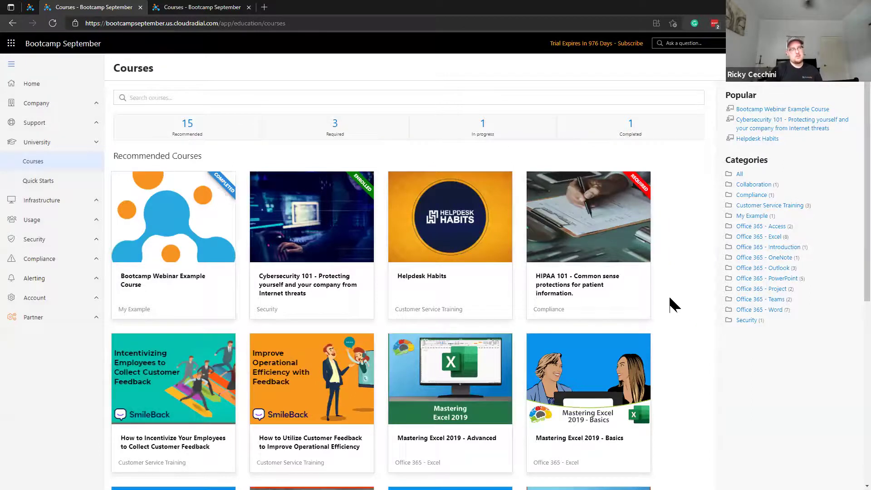
- Open the Mastering Office 365 course from the catalog and enroll in it
{"action": "scroll", "coordinate": [648, 286], "scroll_direction": "down", "scroll_amount": 5}
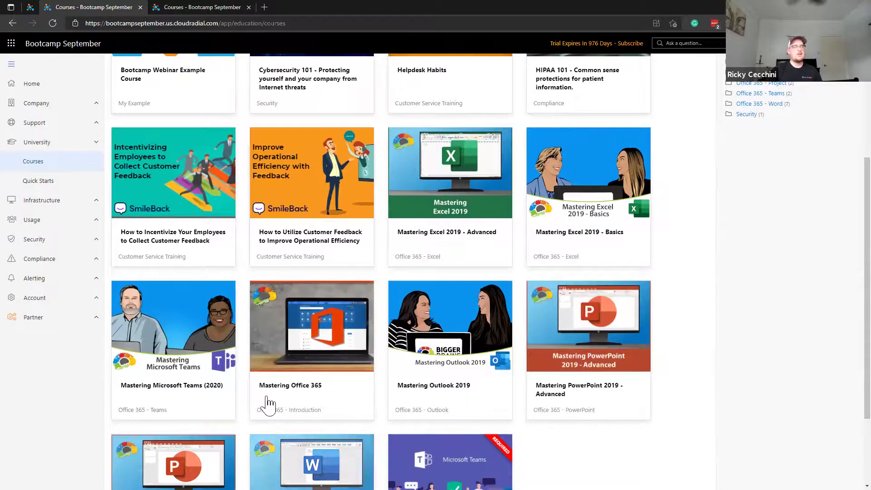
{"action": "left_click", "coordinate": [295, 374]}
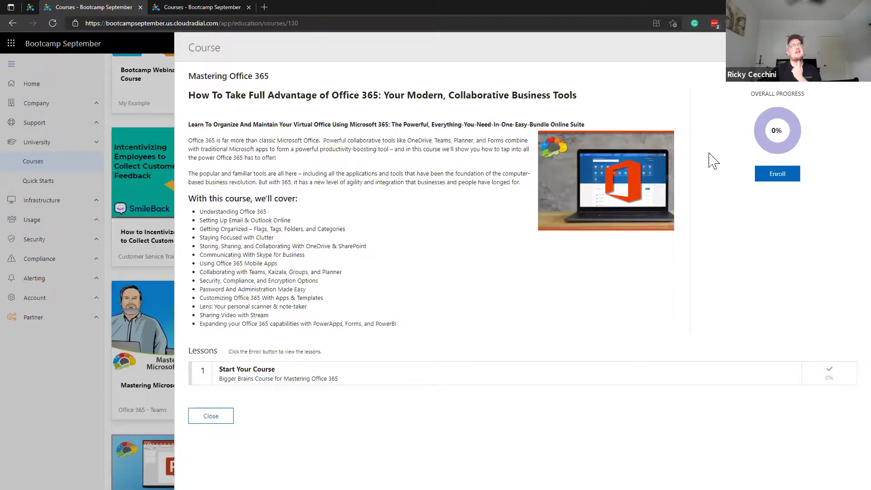
{"action": "left_click", "coordinate": [789, 176]}
- Open the Mastering Office 365 course for editing and confirm removing it from the Bigger Brains v2 package subscription
{"action": "left_click", "coordinate": [358, 108]}
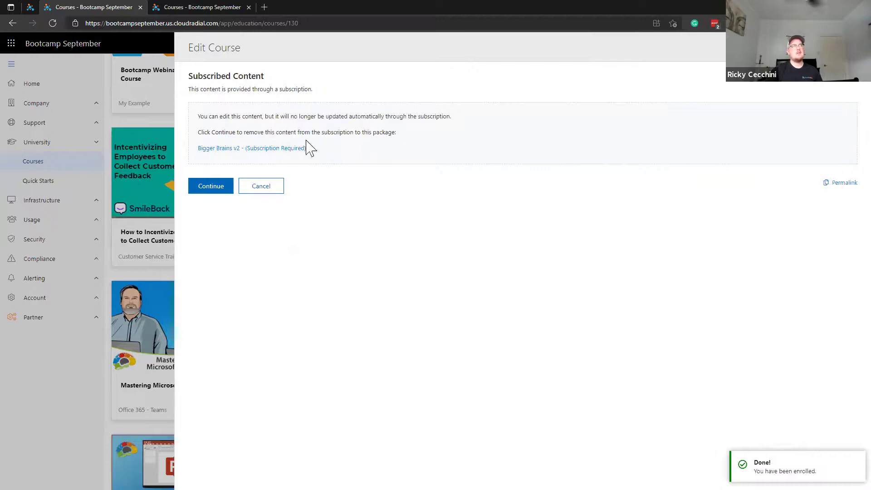
{"action": "left_click", "coordinate": [217, 187]}
{"action": "left_click", "coordinate": [367, 111]}
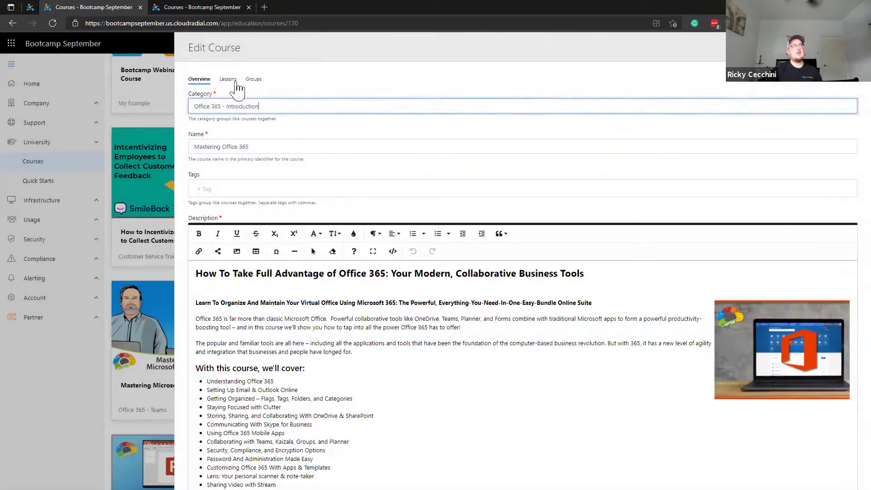
- Review the contents of the "Start Your Course" lesson in the editor and exit editing
{"action": "left_click", "coordinate": [227, 80]}
{"action": "left_click", "coordinate": [244, 101]}
{"action": "scroll", "coordinate": [403, 377], "scroll_direction": "down", "scroll_amount": 5}
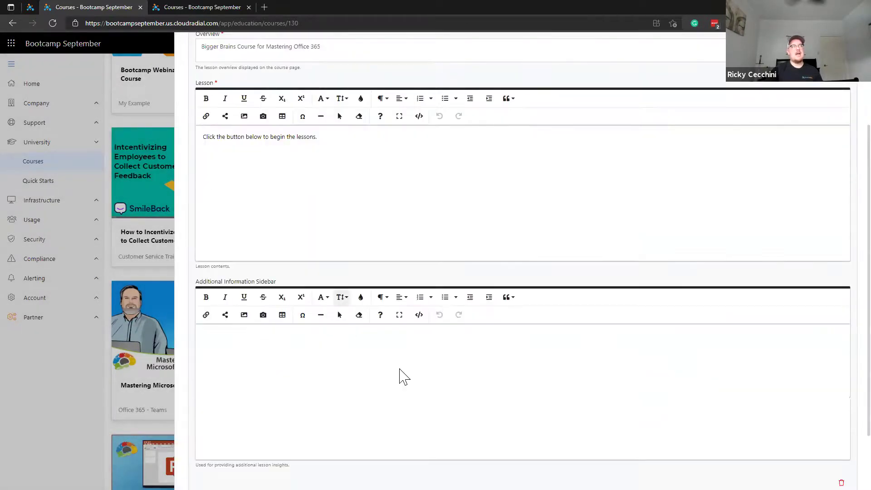
{"action": "scroll", "coordinate": [402, 381], "scroll_direction": "up", "scroll_amount": 4}
{"action": "scroll", "coordinate": [391, 369], "scroll_direction": "up", "scroll_amount": 1}
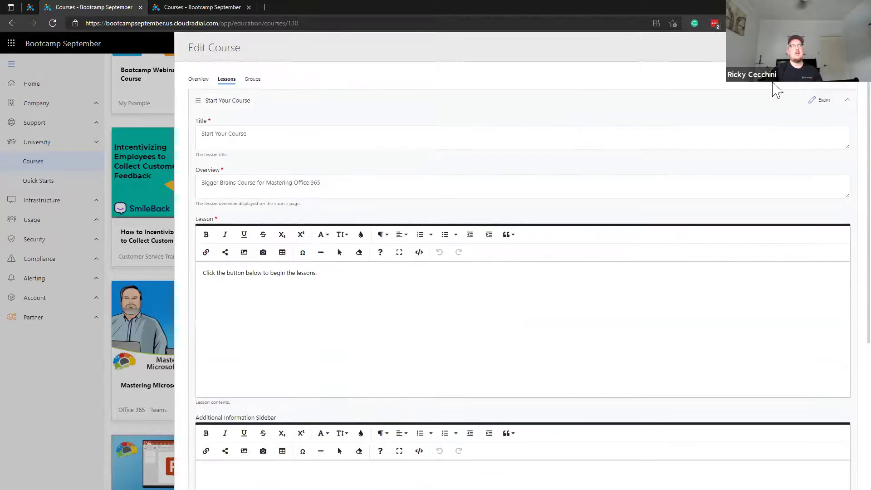
{"action": "key", "text": "Escape"}
- Launch the "Start Your Course" lesson of Mastering Office 365 and play its introduction video
{"action": "left_click", "coordinate": [345, 334]}
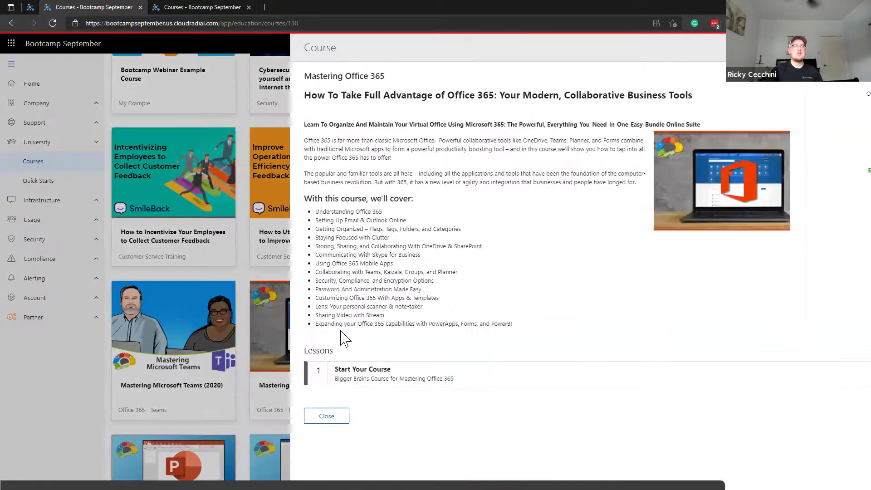
{"action": "left_click", "coordinate": [296, 373]}
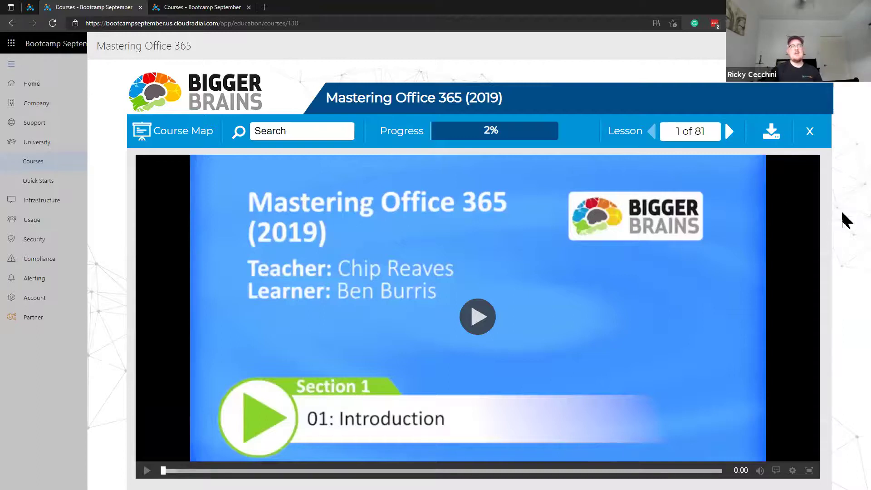
{"action": "left_click", "coordinate": [477, 331]}
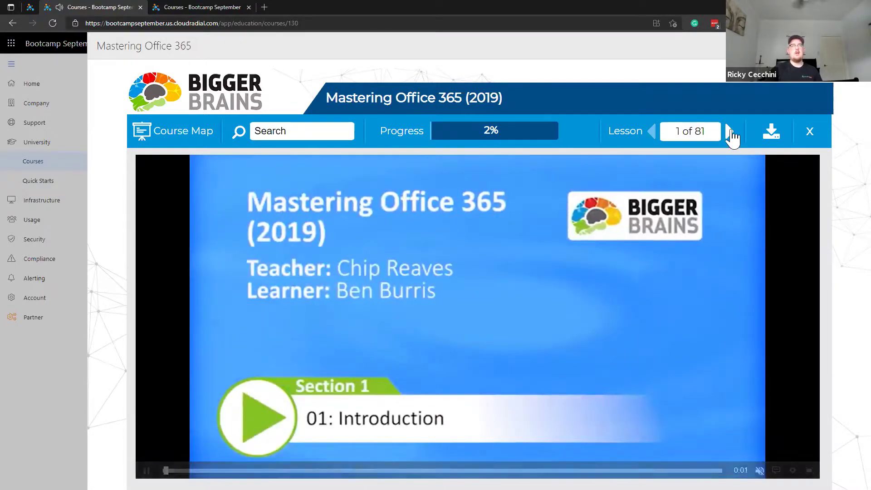
- Advance the Bigger Brains course to lesson 3 and close the player, returning to the top of the course catalog
{"action": "left_click", "coordinate": [730, 132]}
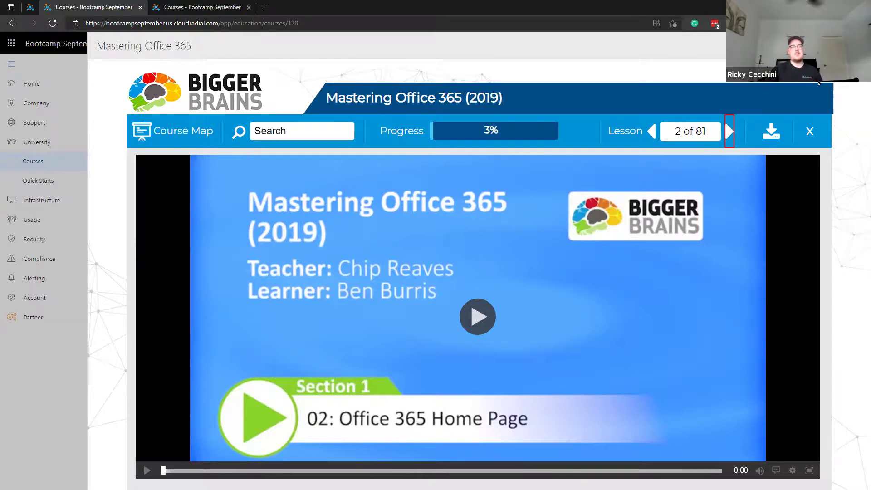
{"action": "left_click", "coordinate": [730, 132]}
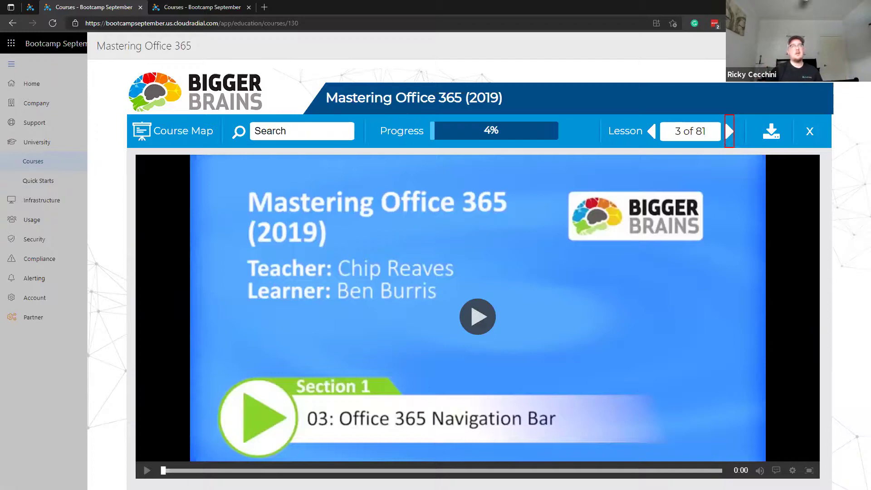
{"action": "left_click", "coordinate": [809, 131]}
{"action": "scroll", "coordinate": [712, 227], "scroll_direction": "up", "scroll_amount": 5}
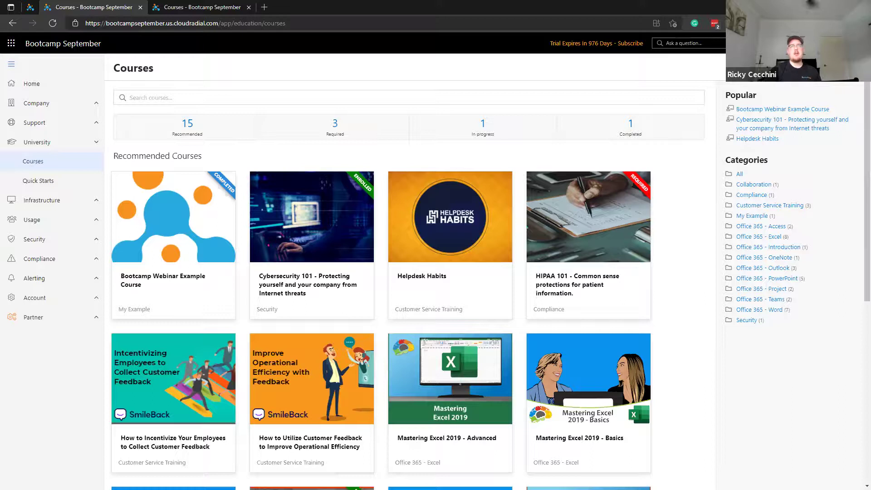
- Open the Bootcamp Webinar Example Course for editing and expand "Lesson 1: How to use CloudRadial"
{"action": "left_click", "coordinate": [162, 268]}
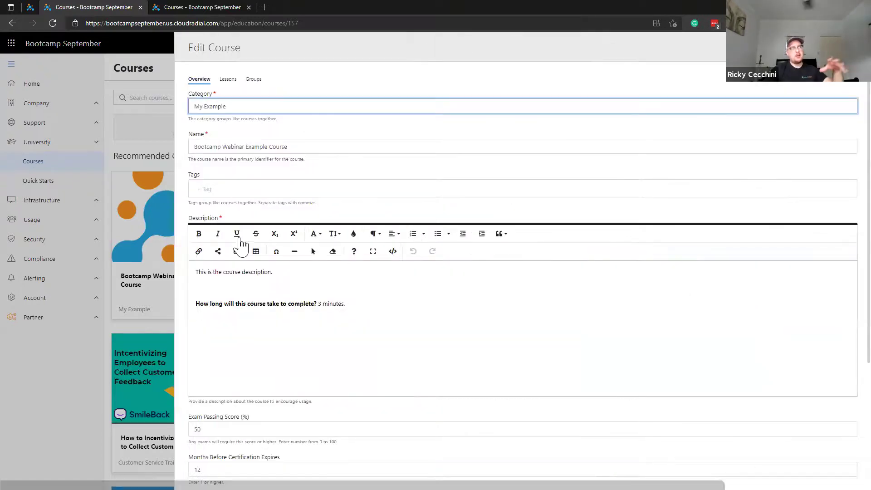
{"action": "left_click", "coordinate": [229, 79]}
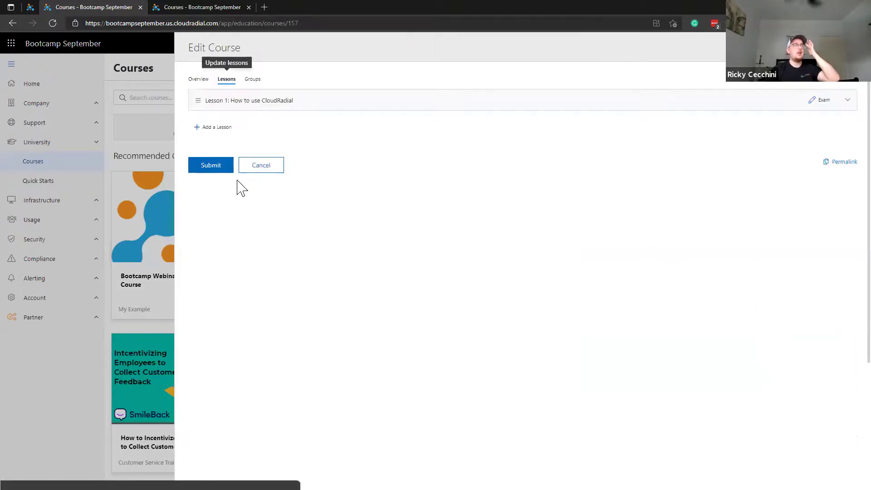
{"action": "left_click", "coordinate": [219, 102]}
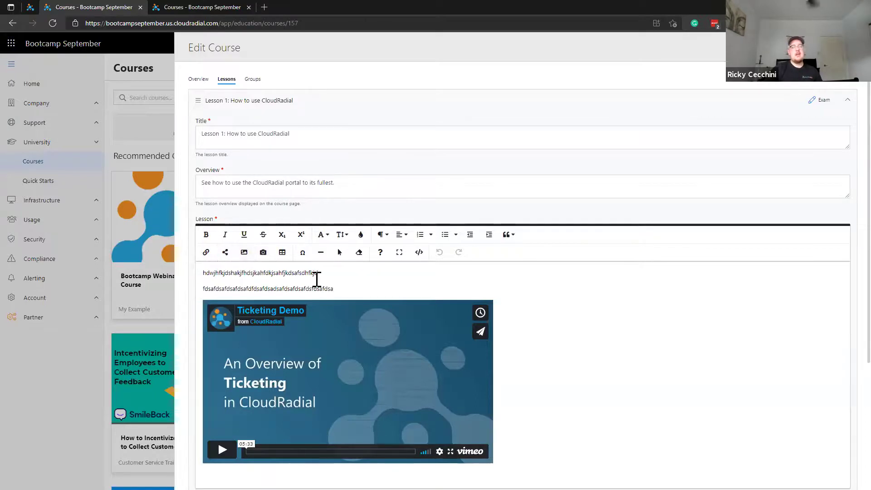
- Switch the lesson contents to HTML code view and highlight the embed code of the Vimeo video
{"action": "left_click", "coordinate": [424, 254]}
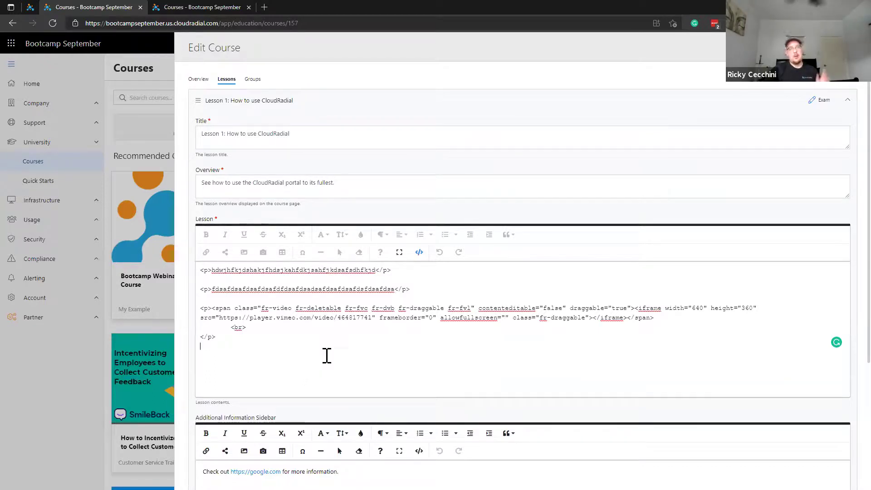
{"action": "triple_click", "coordinate": [236, 313]}
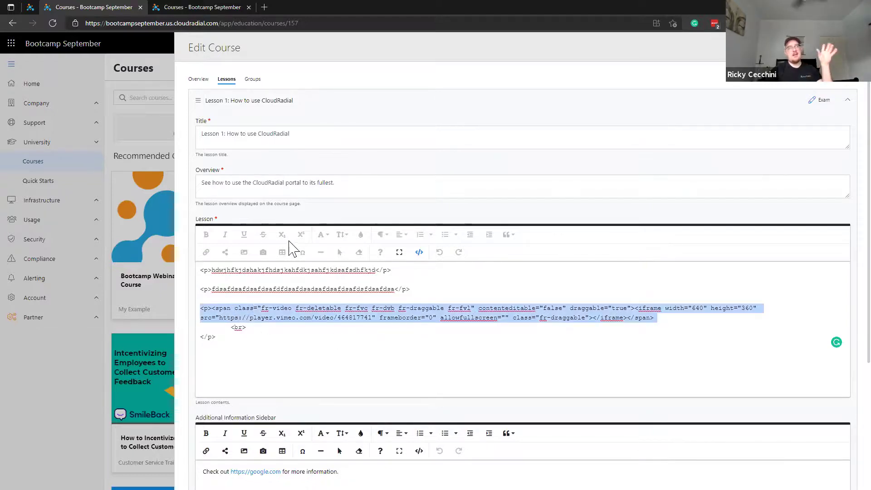
{"action": "left_click", "coordinate": [481, 350]}
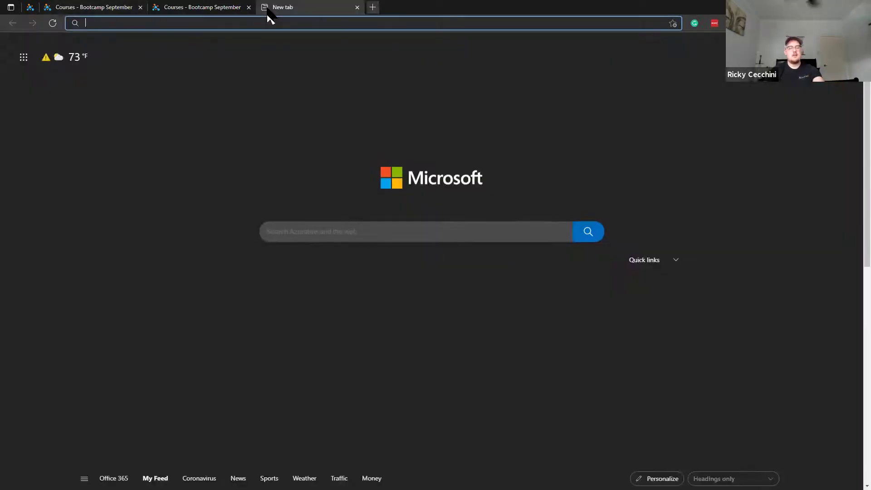
- Search the web for "video embed code html" in a new browser tab and open the W3Schools HTML YouTube Videos page
{"action": "left_click", "coordinate": [264, 8]}
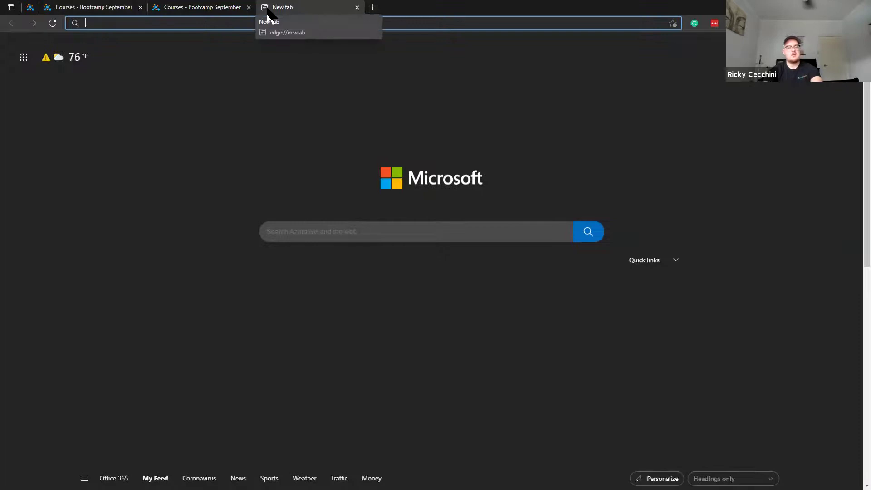
{"action": "type", "text": "vi"}
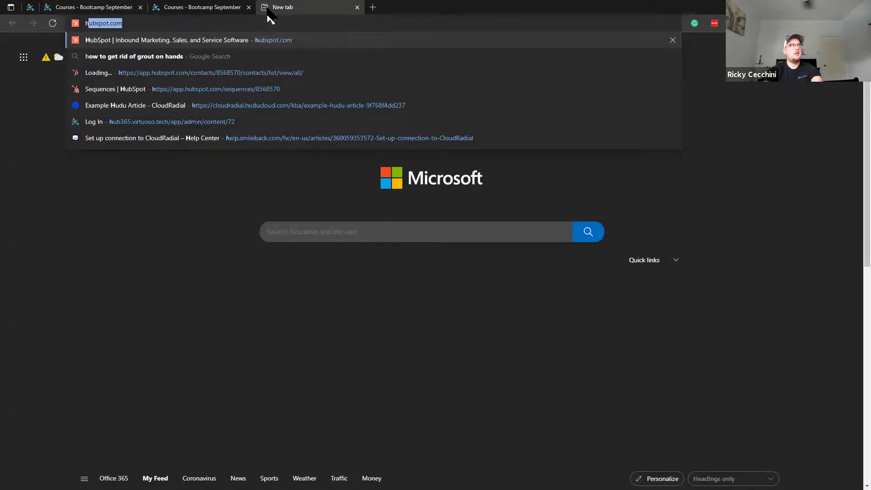
{"action": "type", "text": "embe"}
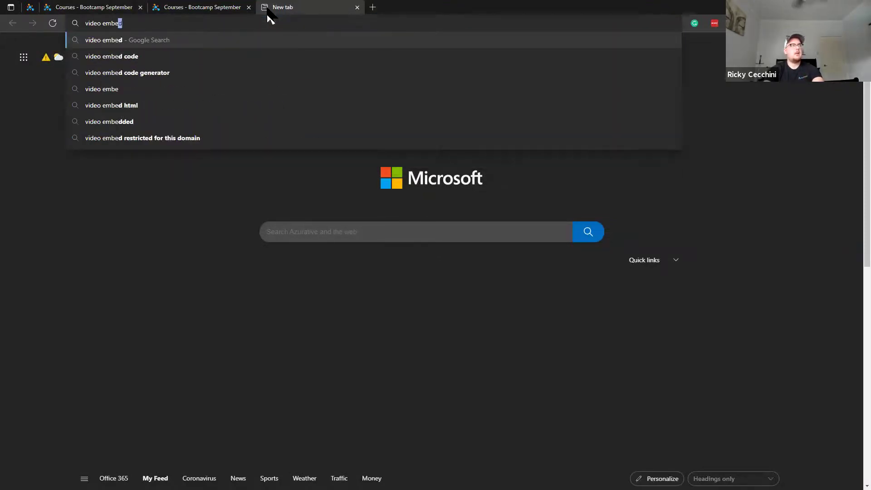
{"action": "type", "text": "d code html"}
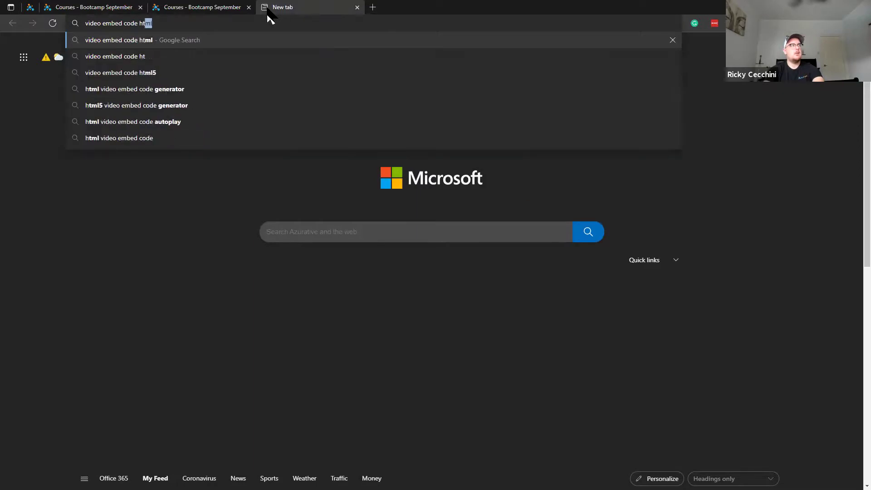
{"action": "key", "text": "Return"}
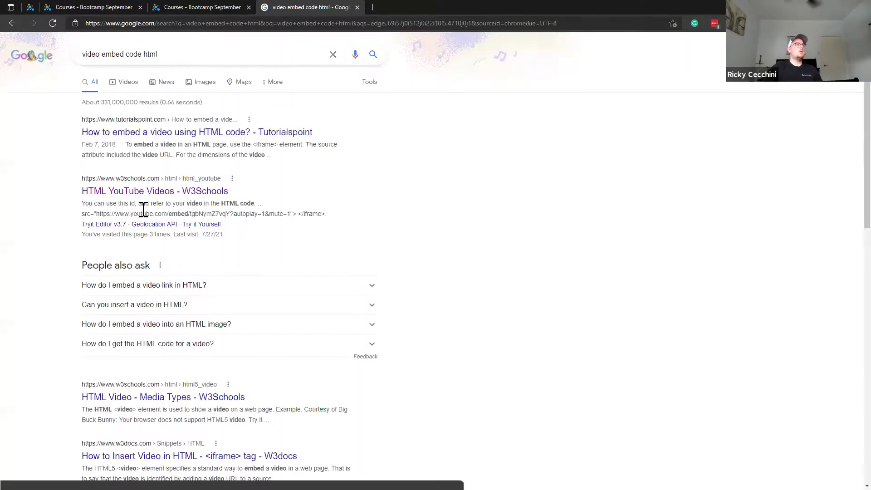
{"action": "left_click", "coordinate": [188, 196]}
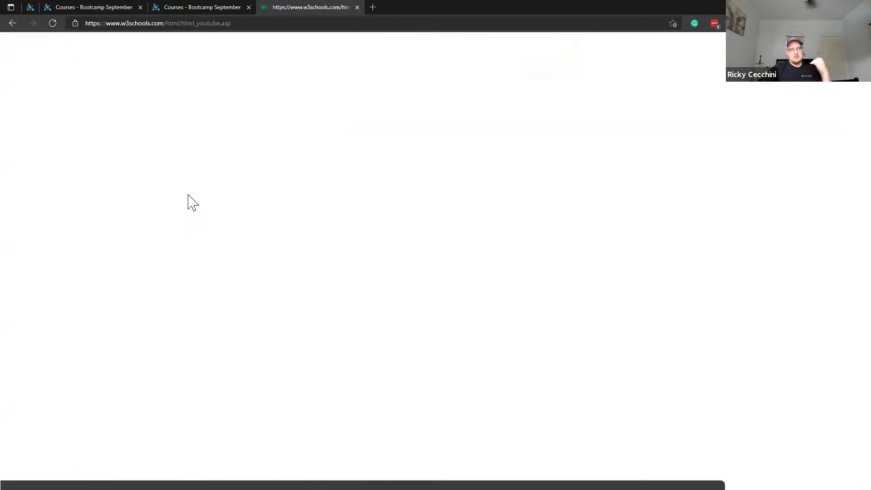
- Copy the example YouTube iframe code from the "Playing a YouTube Video in HTML" section
{"action": "scroll", "coordinate": [329, 272], "scroll_direction": "down", "scroll_amount": 3}
{"action": "scroll", "coordinate": [328, 290], "scroll_direction": "down", "scroll_amount": 3}
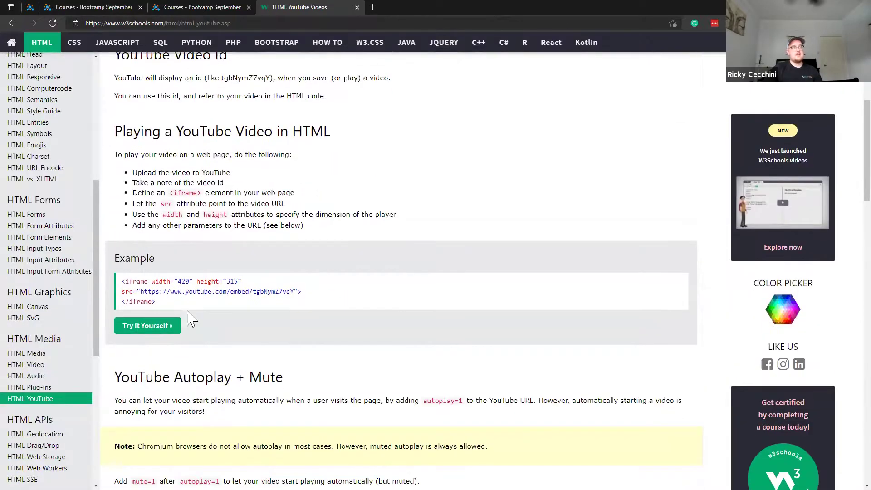
{"action": "left_click_drag", "start_coordinate": [157, 301], "coordinate": [123, 281]}
{"action": "key", "text": "ctrl+c"}
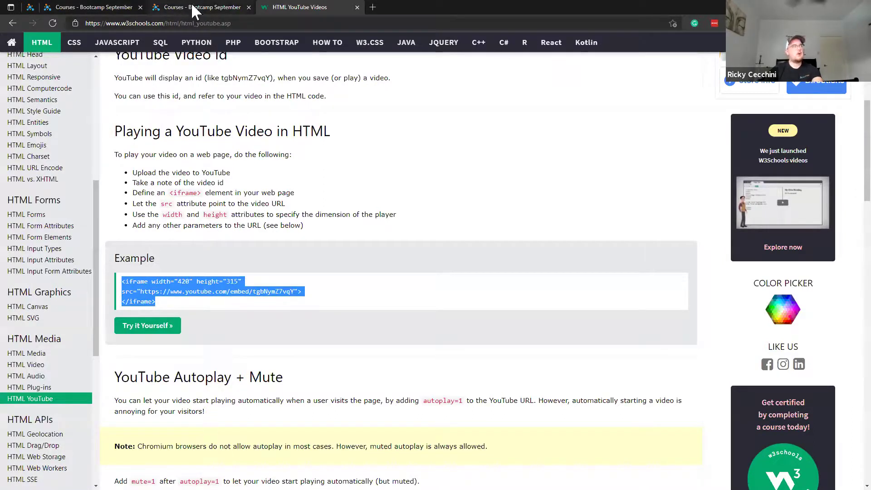
- Return to the course editor and paste the YouTube iframe code at the end of the lesson's HTML
{"action": "left_click", "coordinate": [102, 11]}
{"action": "left_click", "coordinate": [305, 355]}
{"action": "key", "text": "ctrl+v"}
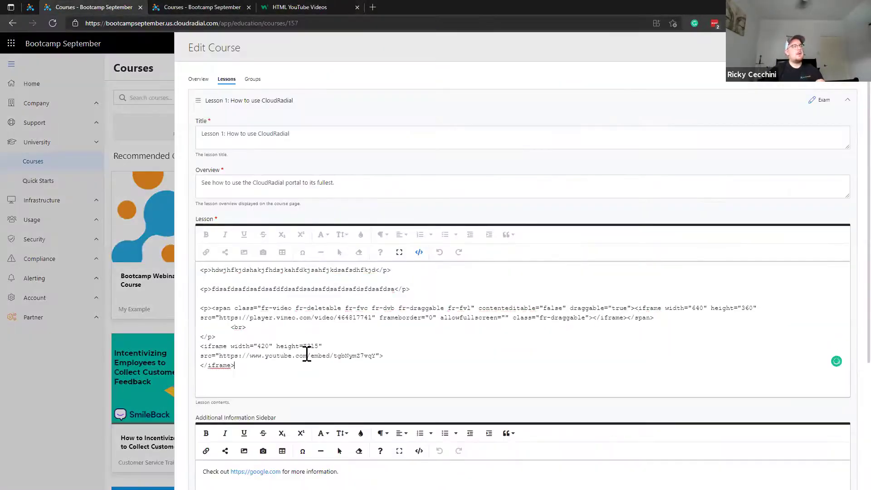
- Switch the lesson contents back to the visual view and check the embedded YouTube video below the Ticketing Demo video
{"action": "left_click", "coordinate": [418, 252]}
{"action": "scroll", "coordinate": [530, 320], "scroll_direction": "down", "scroll_amount": 3}
{"action": "scroll", "coordinate": [531, 319], "scroll_direction": "down", "scroll_amount": 2}
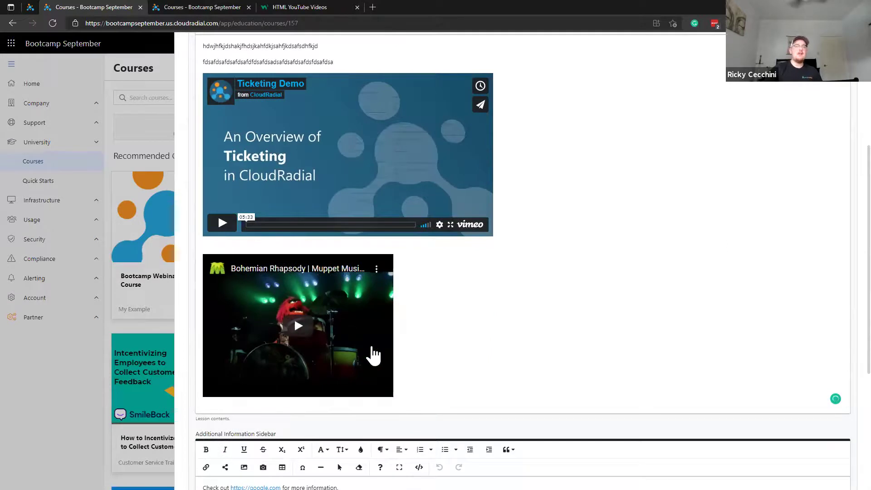
{"action": "left_click", "coordinate": [424, 355]}
{"action": "scroll", "coordinate": [402, 377], "scroll_direction": "up", "scroll_amount": 1}
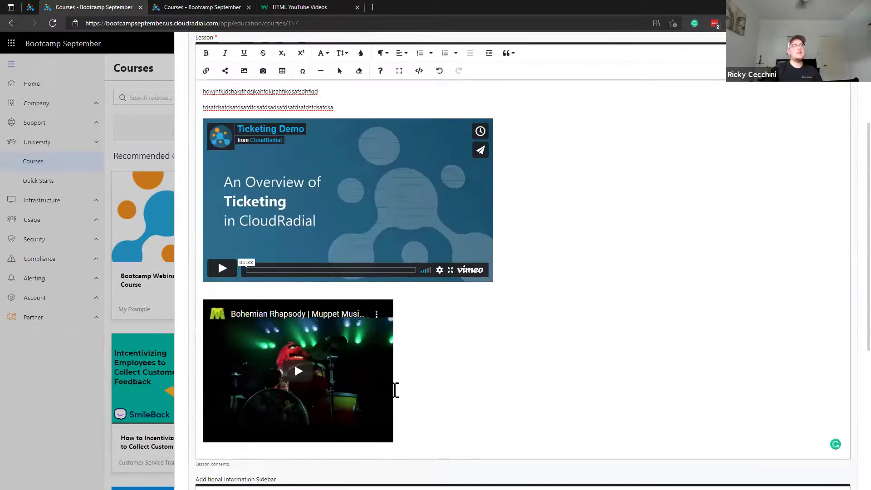
{"action": "scroll", "coordinate": [431, 412], "scroll_direction": "up", "scroll_amount": 1}
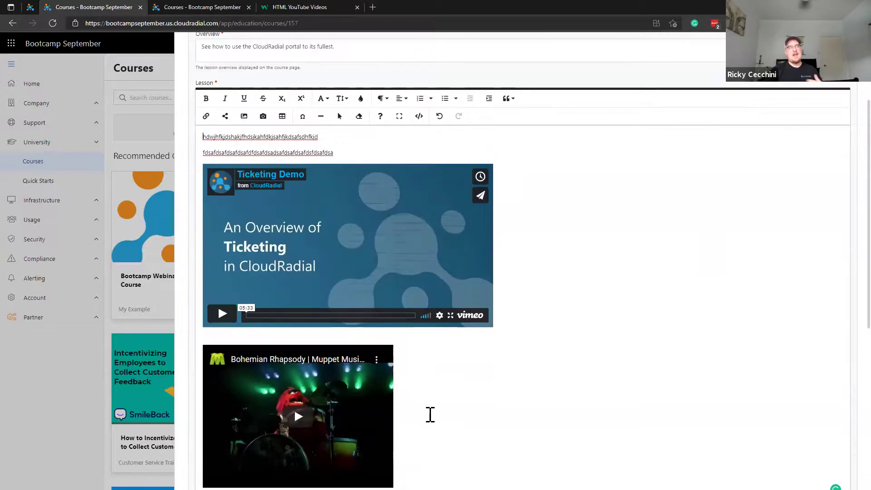
- Show the lesson's HTML code again and inspect the markup of the added YouTube embed
{"action": "left_click", "coordinate": [419, 117]}
{"action": "left_click", "coordinate": [339, 232]}
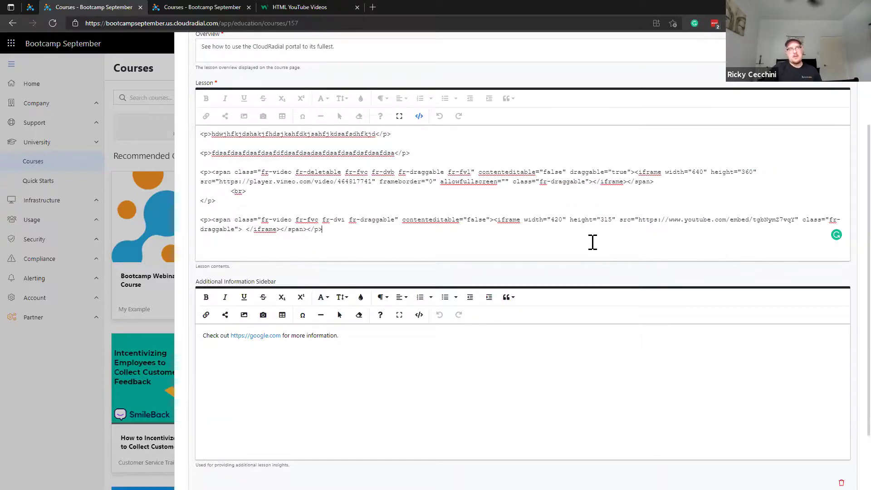
{"action": "scroll", "coordinate": [418, 122], "scroll_direction": "up", "scroll_amount": 3}
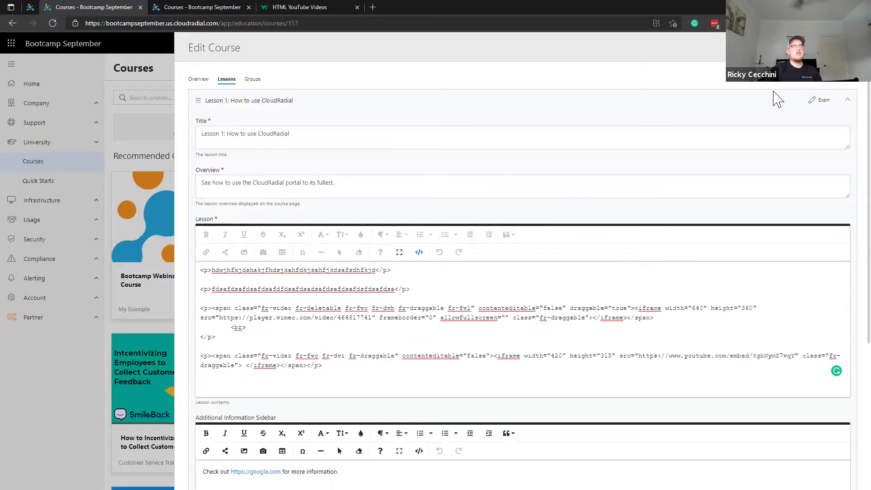
- Close the course editor without saving the lesson changes, and close the HTML YouTube Videos page
{"action": "key", "text": "Escape"}
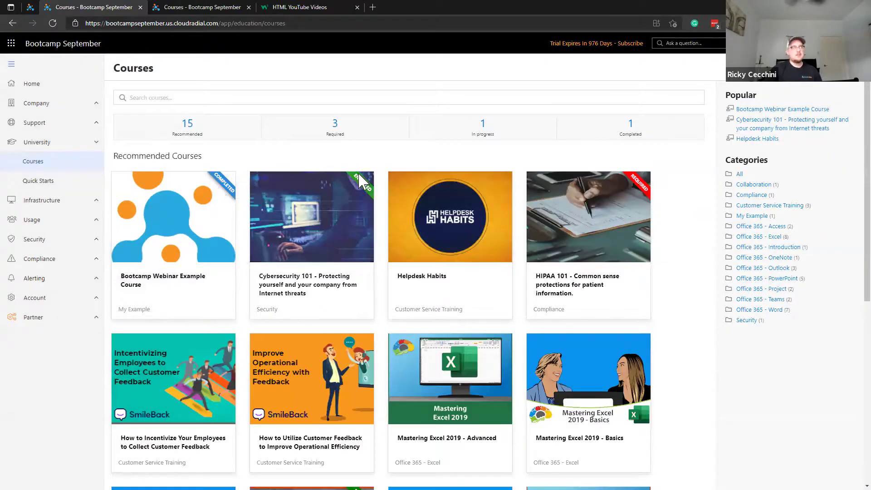
{"action": "left_click", "coordinate": [323, 7]}
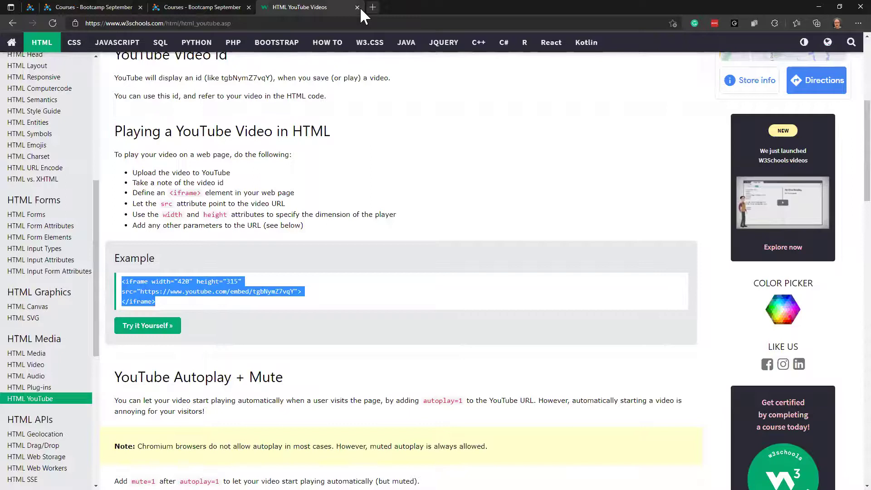
{"action": "left_click", "coordinate": [356, 7]}
{"action": "left_click", "coordinate": [426, 99]}
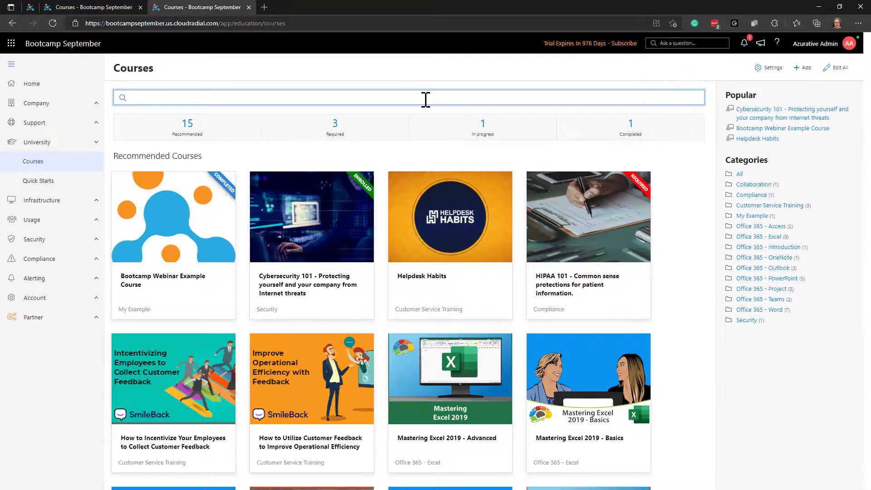
{"action": "left_click", "coordinate": [465, 84]}
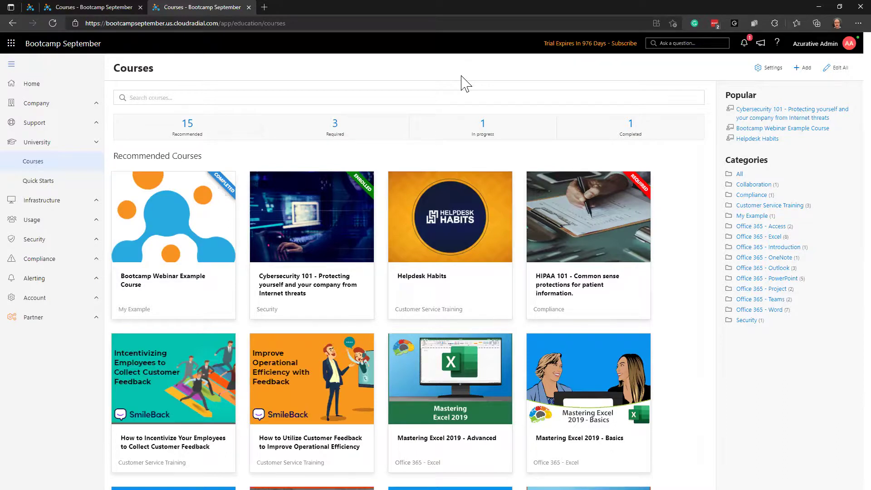
- List the courses of all categories on the Courses page and look through them
{"action": "left_click_drag", "start_coordinate": [740, 174], "coordinate": [680, 177]}
{"action": "left_click", "coordinate": [680, 177]}
{"action": "scroll", "coordinate": [680, 177], "scroll_direction": "down", "scroll_amount": 3}
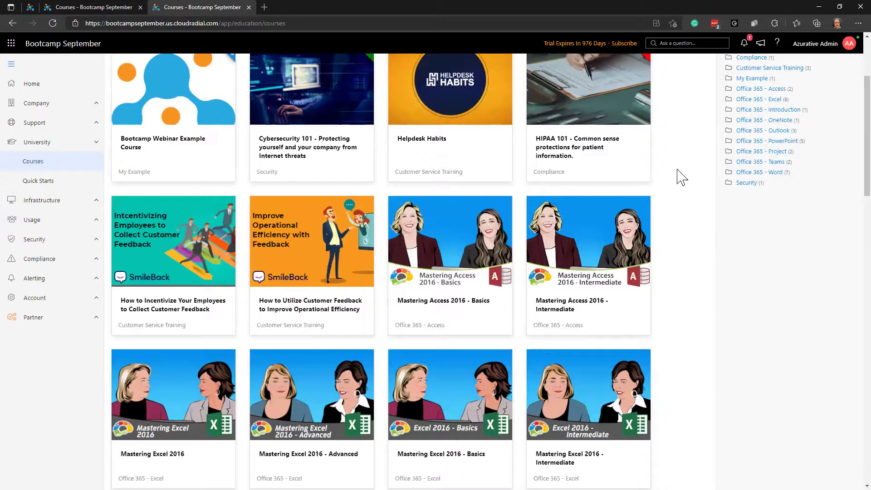
{"action": "scroll", "coordinate": [524, 88], "scroll_direction": "up", "scroll_amount": 3}
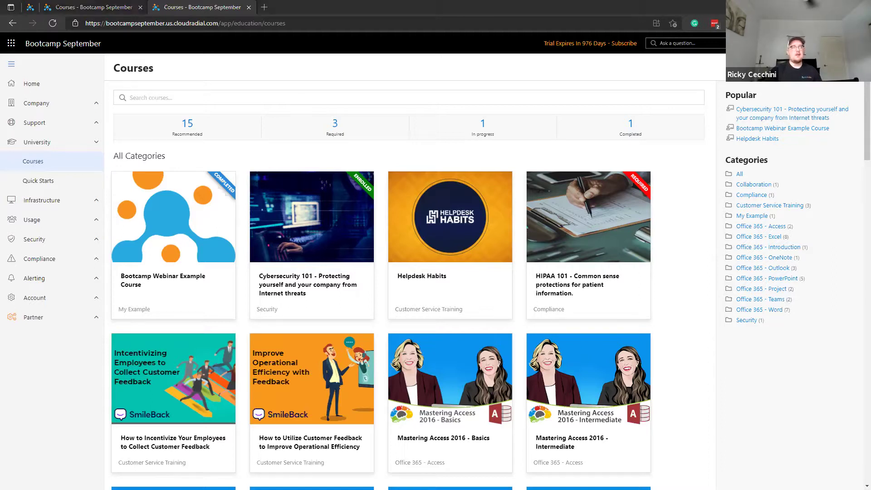
- Switch to the PowerPoint webinar presentation and show the slide "Where can you find new course material?"
{"action": "key", "text": "alt+Tab"}
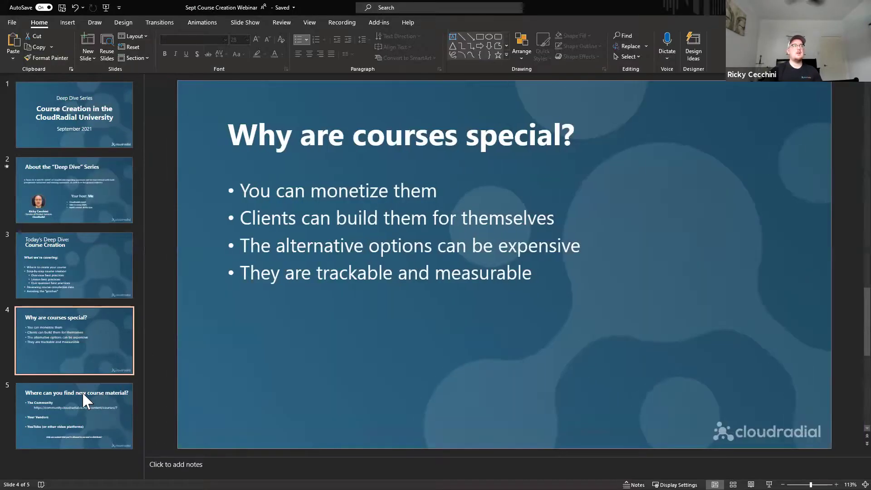
{"action": "left_click", "coordinate": [100, 396]}
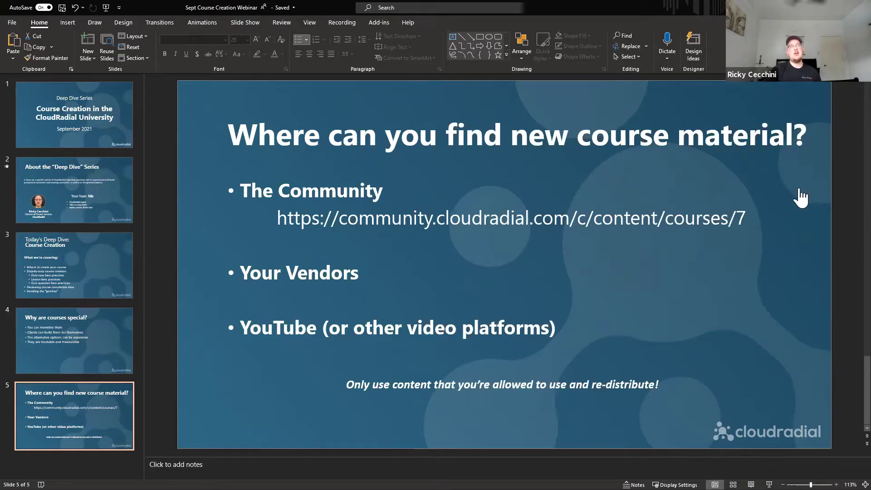
- Return to the CloudRadial Courses page in the browser and look through the courses of all categories
{"action": "key", "text": "alt+Tab"}
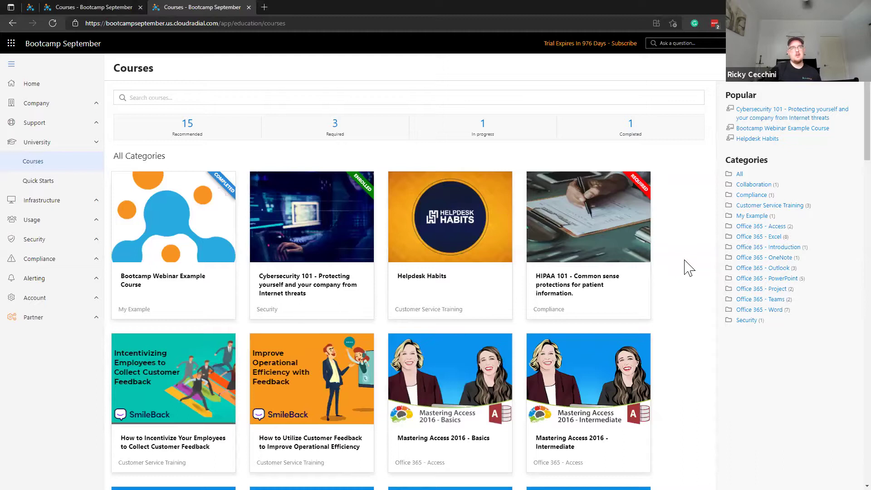
{"action": "scroll", "coordinate": [704, 295], "scroll_direction": "down", "scroll_amount": 5}
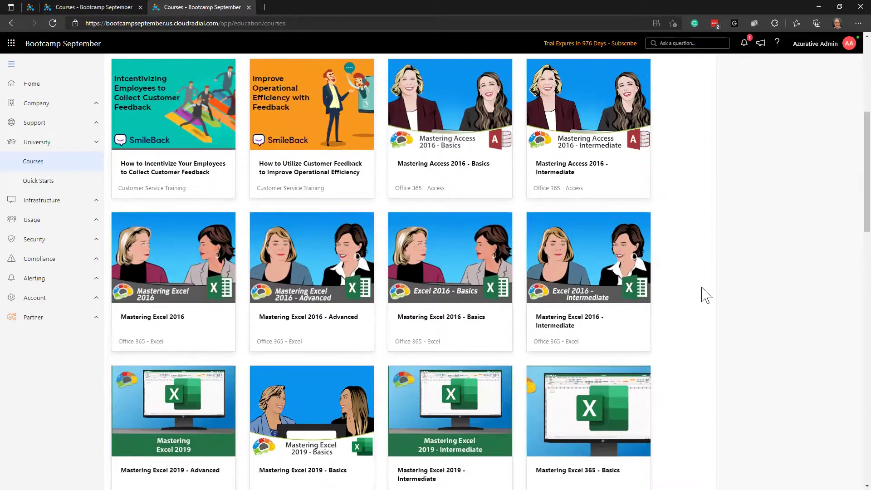
{"action": "scroll", "coordinate": [706, 294], "scroll_direction": "up", "scroll_amount": 2}
{"action": "scroll", "coordinate": [705, 295], "scroll_direction": "up", "scroll_amount": 3}
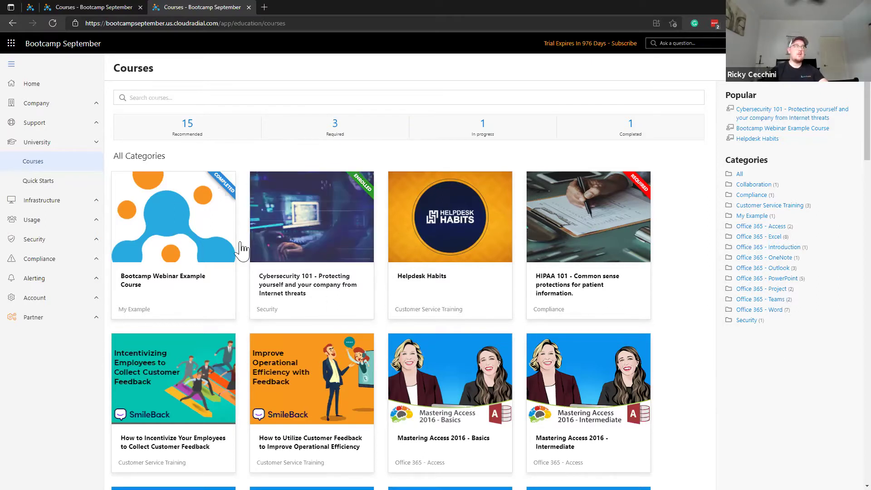
- Open the Compliance training report to review enrollees and completions for each course
{"action": "left_click", "coordinate": [59, 258]}
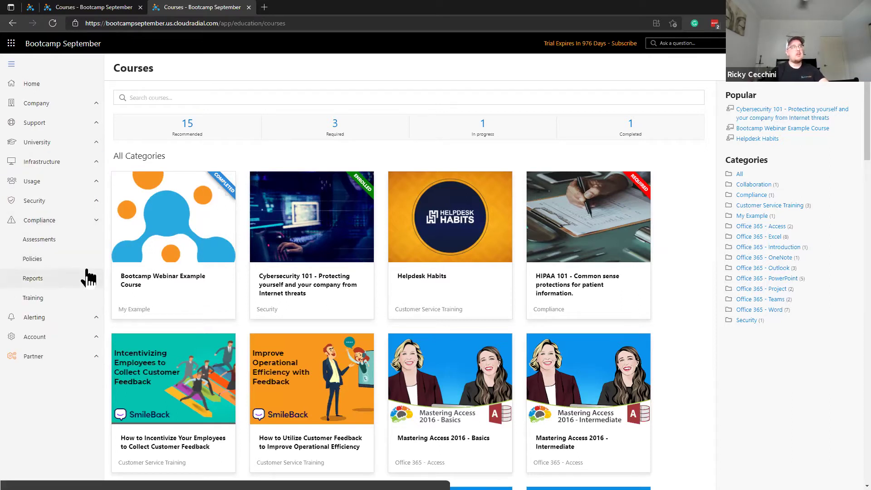
{"action": "left_click", "coordinate": [67, 299]}
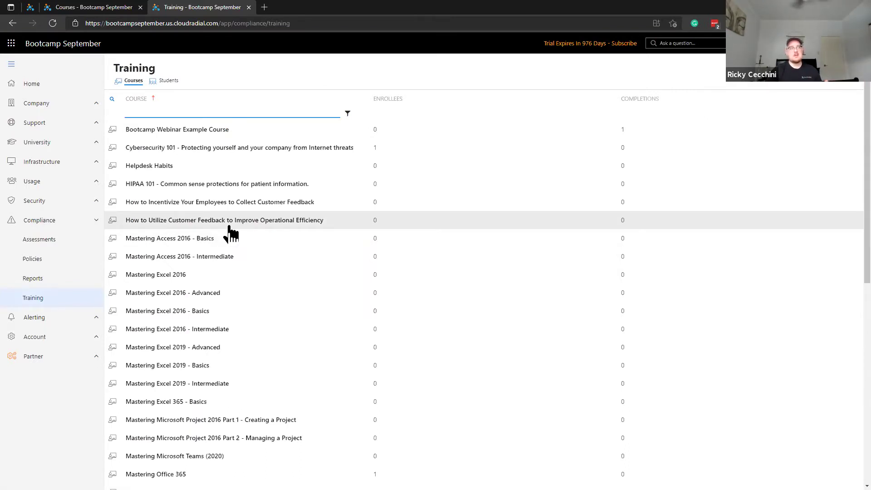
- Go back from the training report to the Courses page and look over the recommended courses
{"action": "key", "text": "alt+Left"}
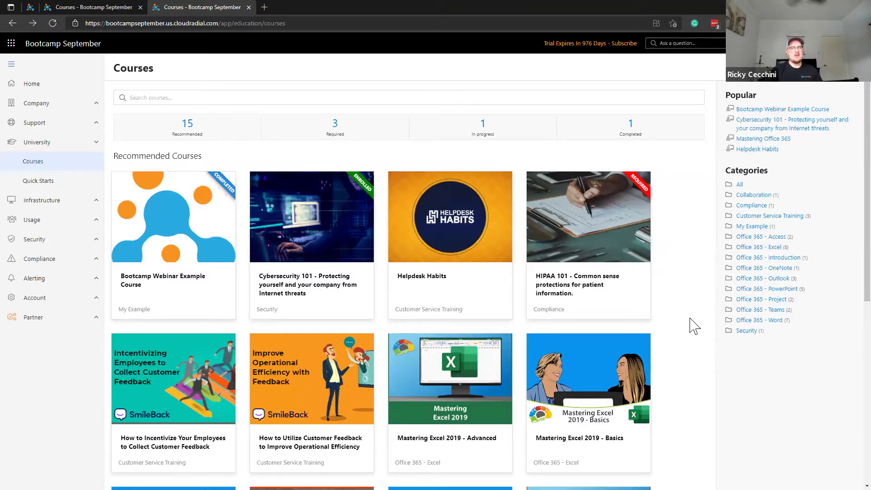
{"action": "scroll", "coordinate": [691, 328], "scroll_direction": "down", "scroll_amount": 4}
{"action": "scroll", "coordinate": [698, 336], "scroll_direction": "up", "scroll_amount": 4}
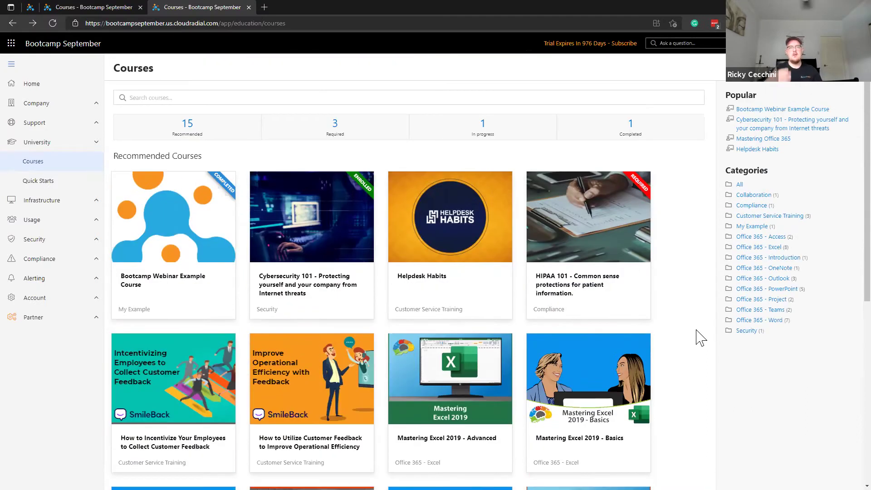